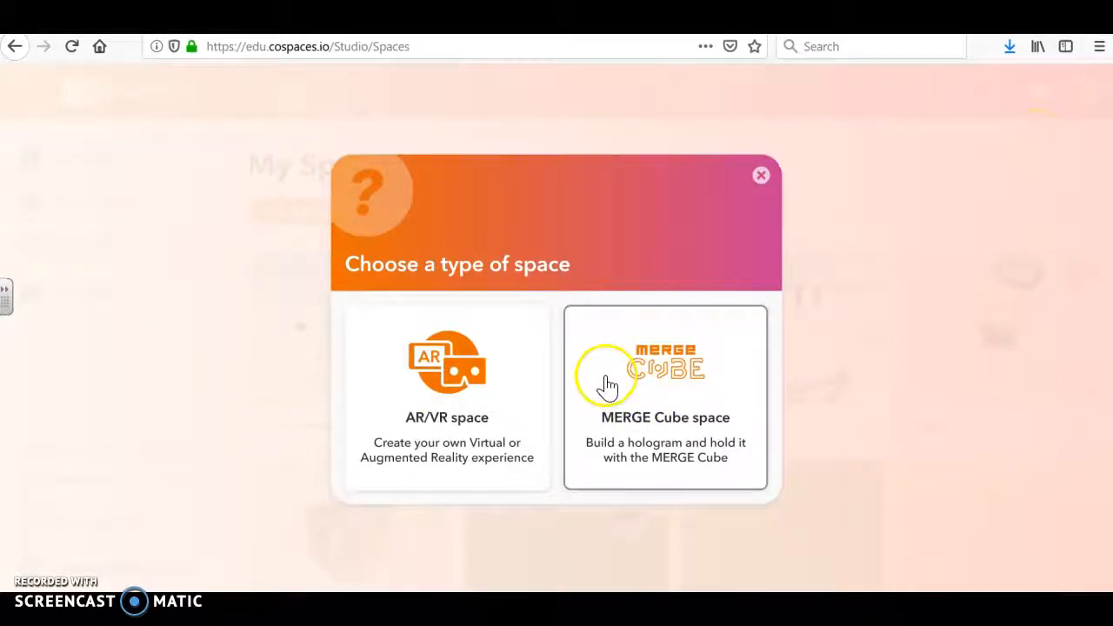
Create a new MERGE Cube space from My Spaces
{"action": "left_click", "coordinate": [760, 177]}
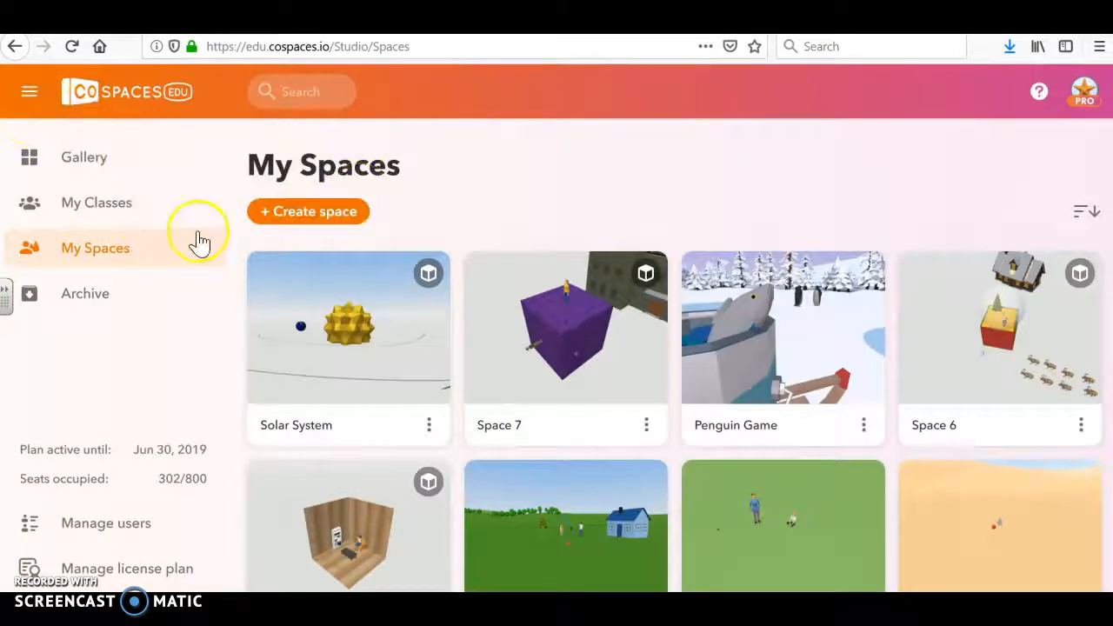
{"action": "left_click", "coordinate": [294, 224]}
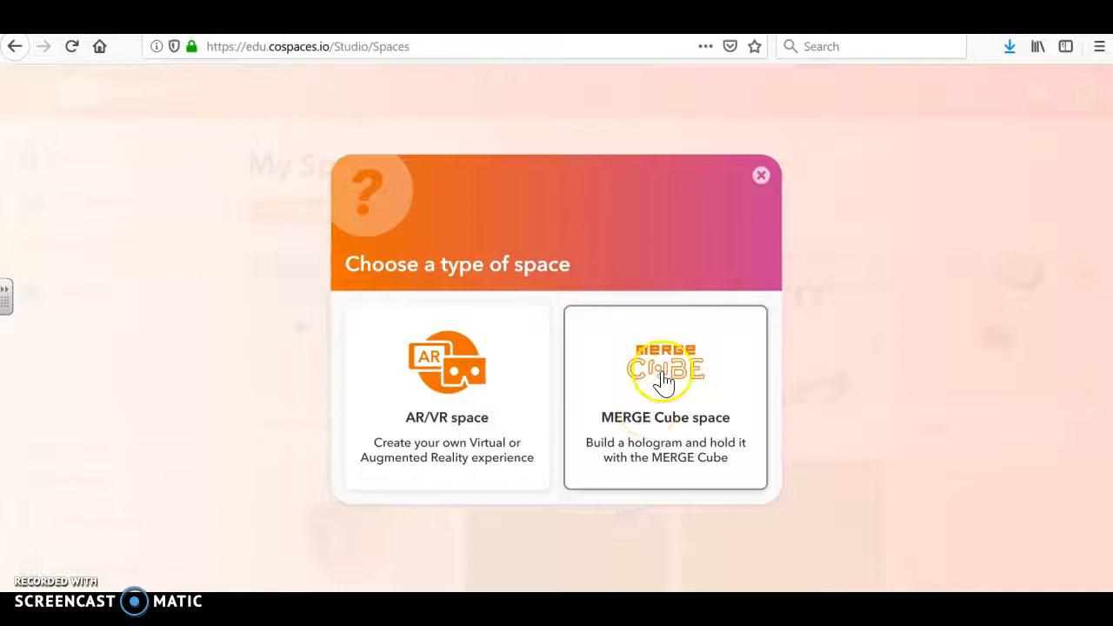
{"action": "left_click", "coordinate": [661, 447]}
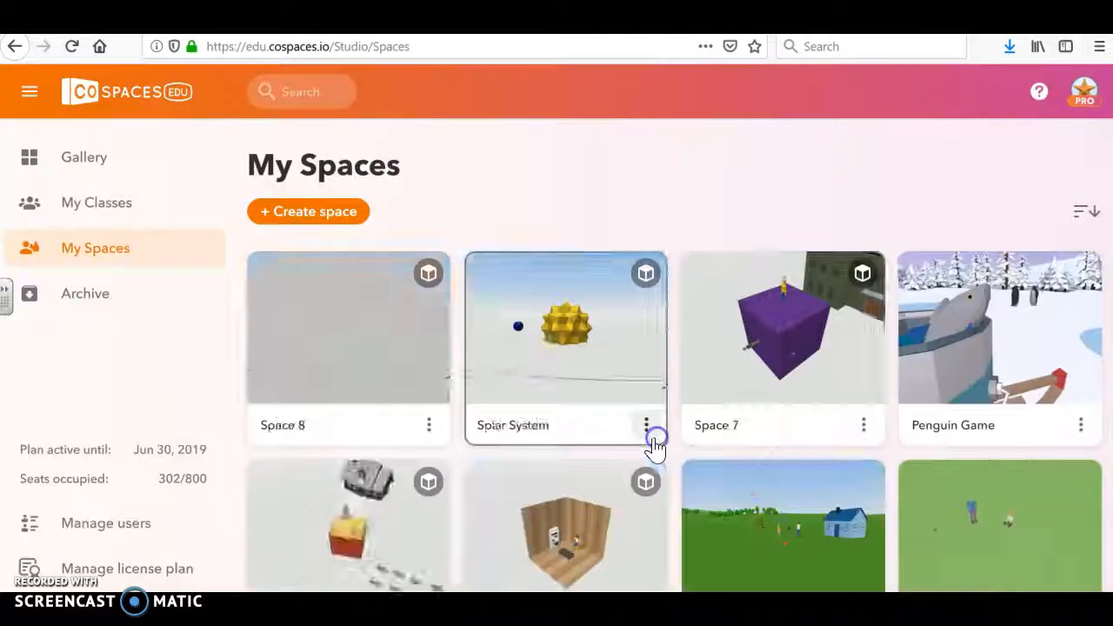
Examine the empty MERGE Cube scene from several angles and distances
{"action": "left_click_drag", "start_coordinate": [403, 318], "coordinate": [720, 249]}
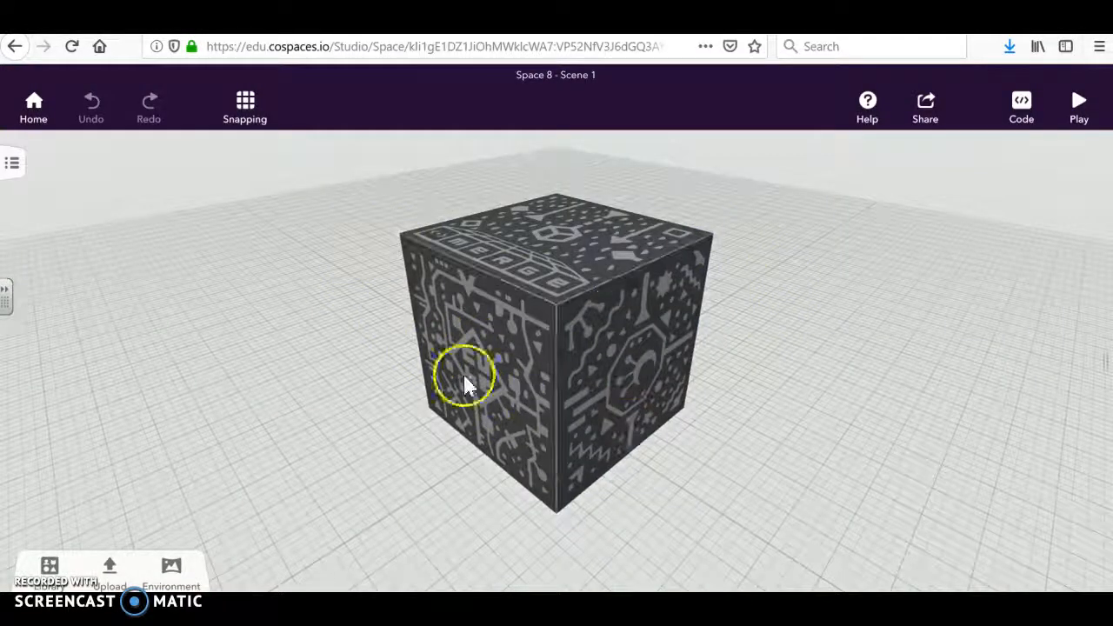
{"action": "mouse_move", "coordinate": [779, 421]}
{"action": "left_mouse_down"}
{"action": "mouse_move", "coordinate": [708, 462]}
{"action": "mouse_move", "coordinate": [447, 440]}
{"action": "mouse_move", "coordinate": [392, 397]}
{"action": "mouse_move", "coordinate": [752, 409]}
{"action": "mouse_move", "coordinate": [875, 385]}
{"action": "mouse_move", "coordinate": [780, 420]}
{"action": "mouse_move", "coordinate": [890, 397]}
{"action": "mouse_move", "coordinate": [791, 423]}
{"action": "left_mouse_up"}
{"action": "scroll", "coordinate": [788, 424], "scroll_direction": "up", "scroll_amount": 2}
{"action": "scroll", "coordinate": [788, 426], "scroll_direction": "down", "scroll_amount": 5}
{"action": "scroll", "coordinate": [788, 423], "scroll_direction": "down", "scroll_amount": 4}
{"action": "left_click", "coordinate": [649, 422]}
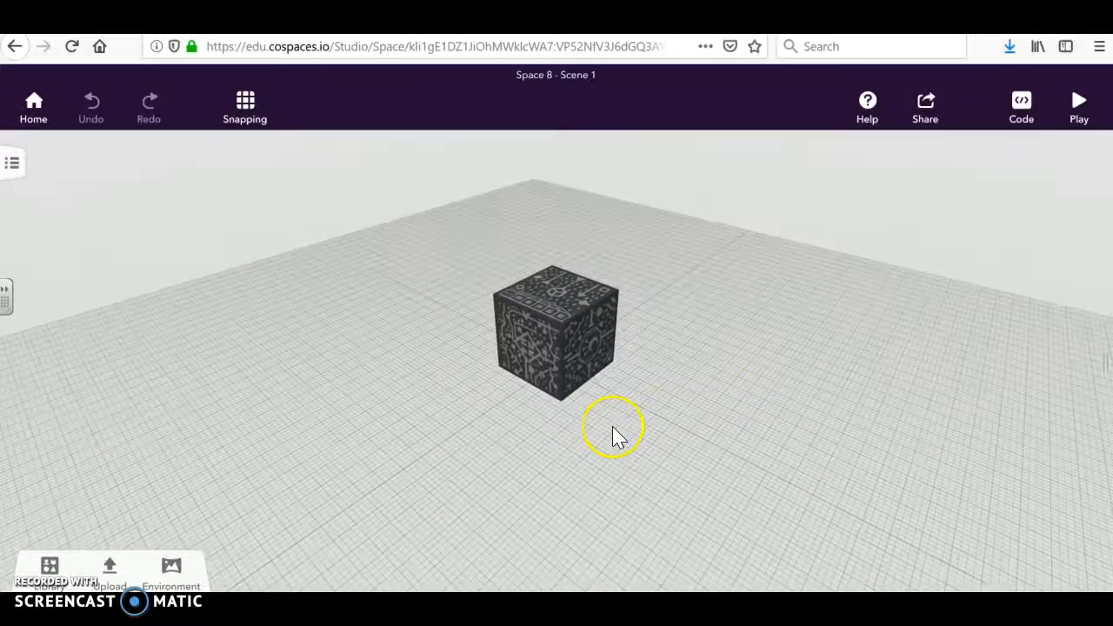
{"action": "left_click_drag", "start_coordinate": [477, 427], "coordinate": [441, 421]}
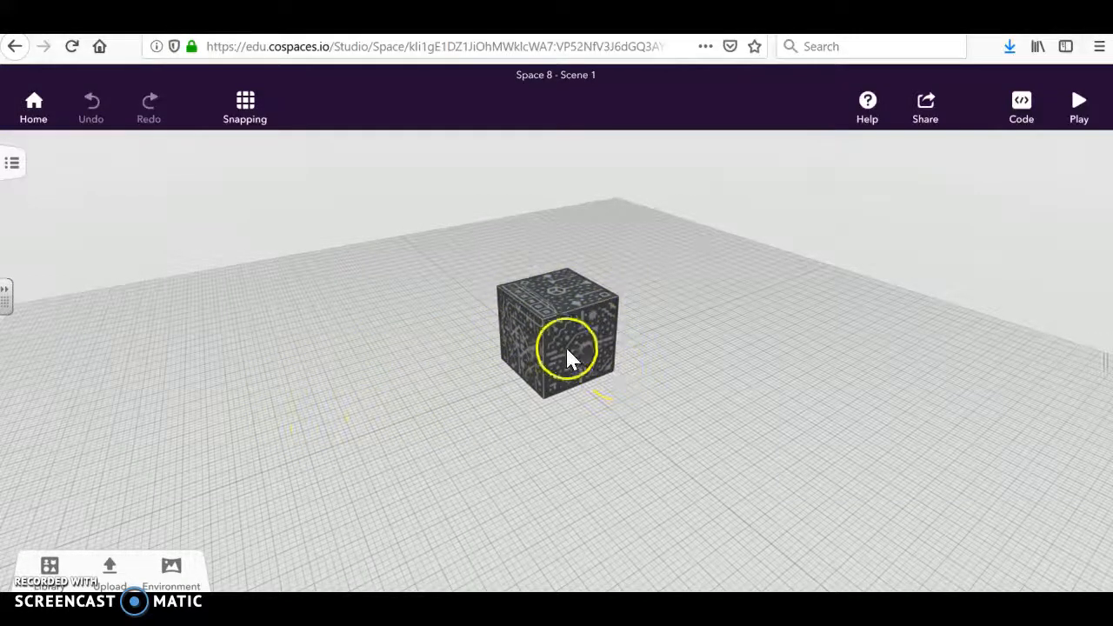
Browse the library's object categories, including Characters and Nature, and open its object search
{"action": "left_click", "coordinate": [48, 567]}
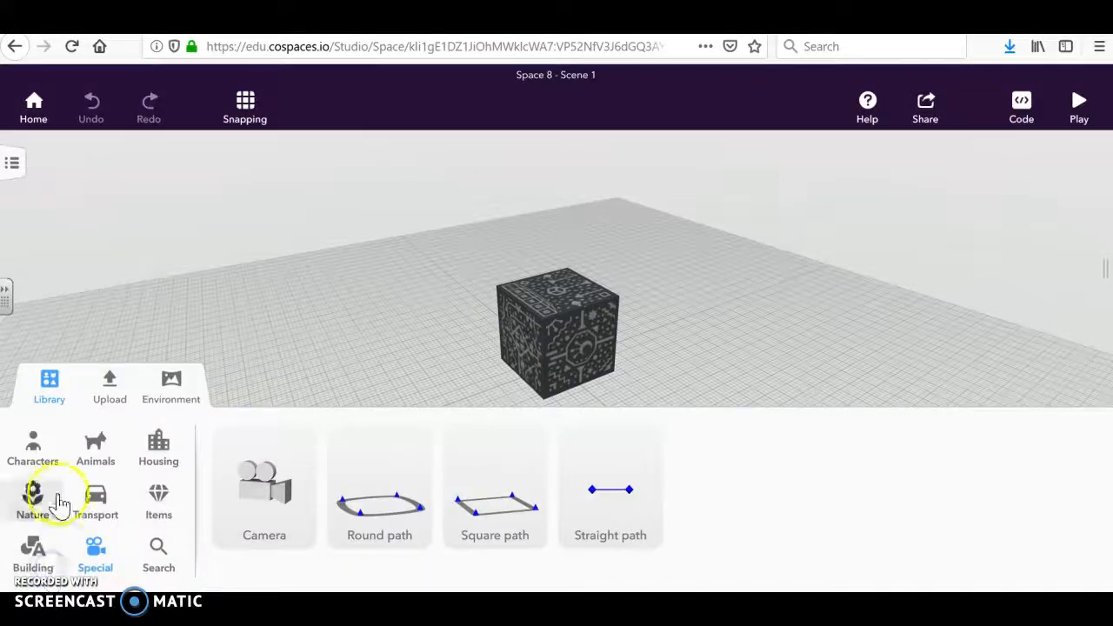
{"action": "left_click", "coordinate": [30, 445]}
{"action": "left_click", "coordinate": [26, 494]}
{"action": "left_click", "coordinate": [39, 560]}
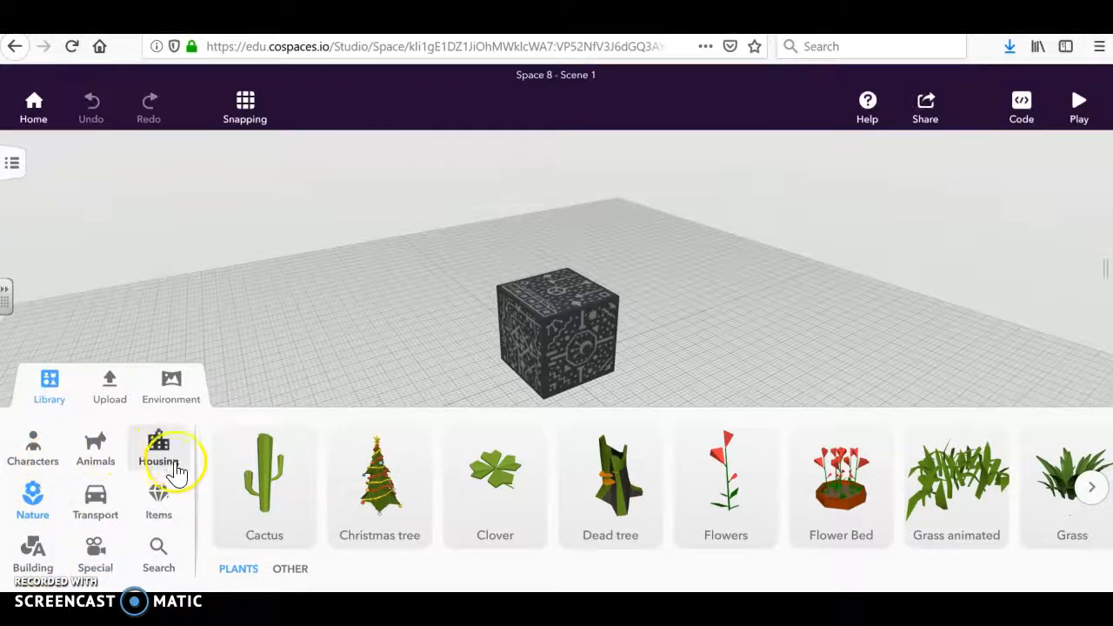
{"action": "left_click", "coordinate": [162, 553]}
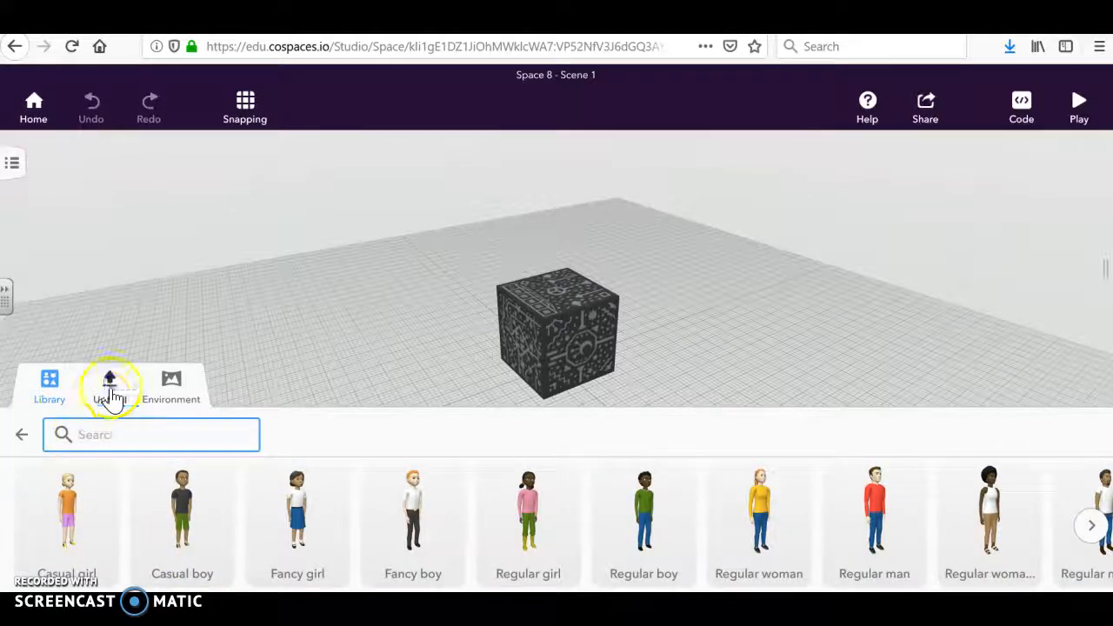
Search the web for "sun" 3D models and place the spiky yellow sun on the grid beside the cube
{"action": "type", "text": "Saturn"}
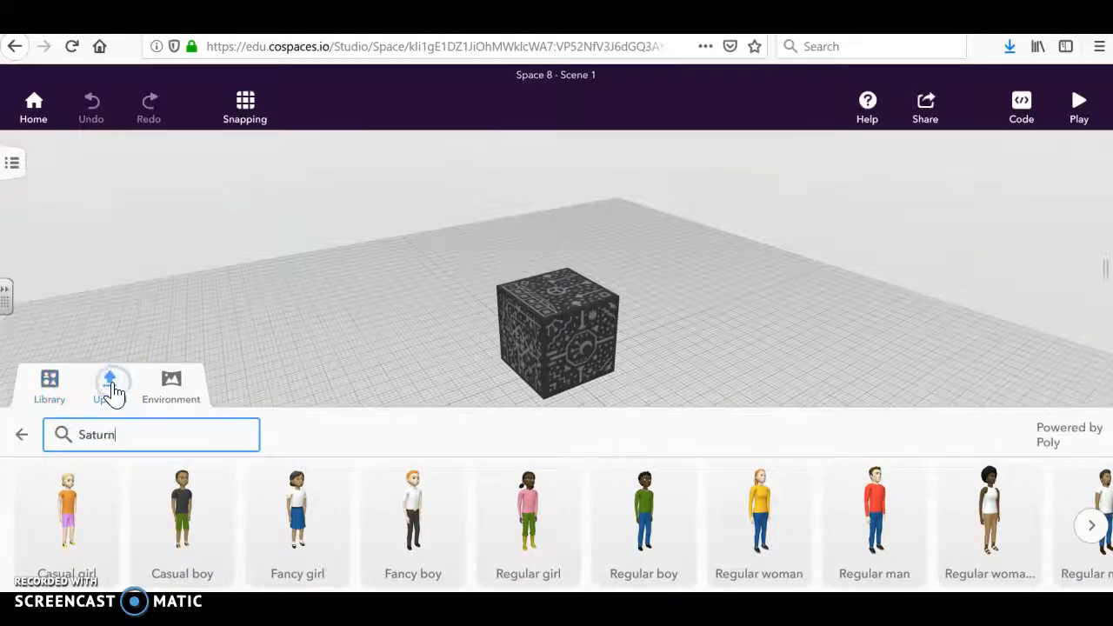
{"action": "left_click", "coordinate": [22, 439]}
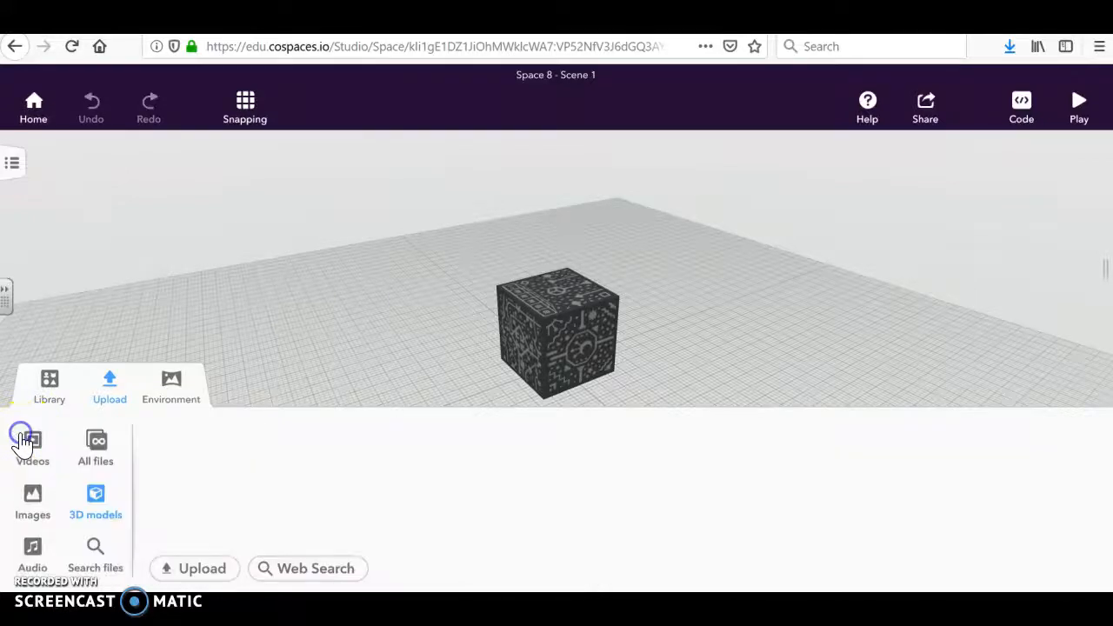
{"action": "left_click", "coordinate": [96, 497]}
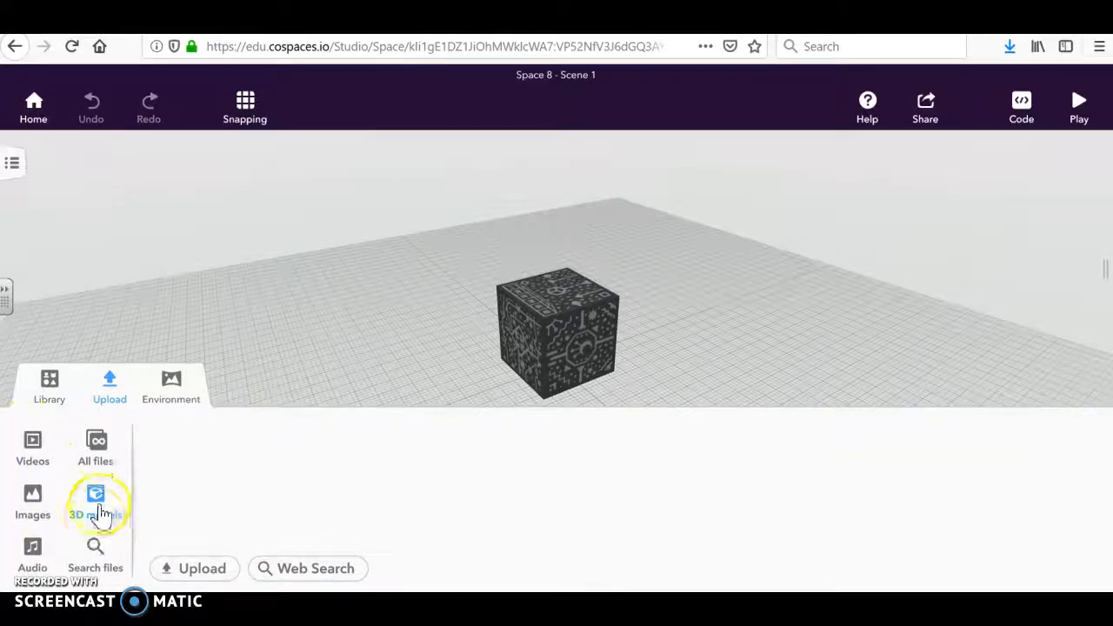
{"action": "left_click", "coordinate": [296, 569]}
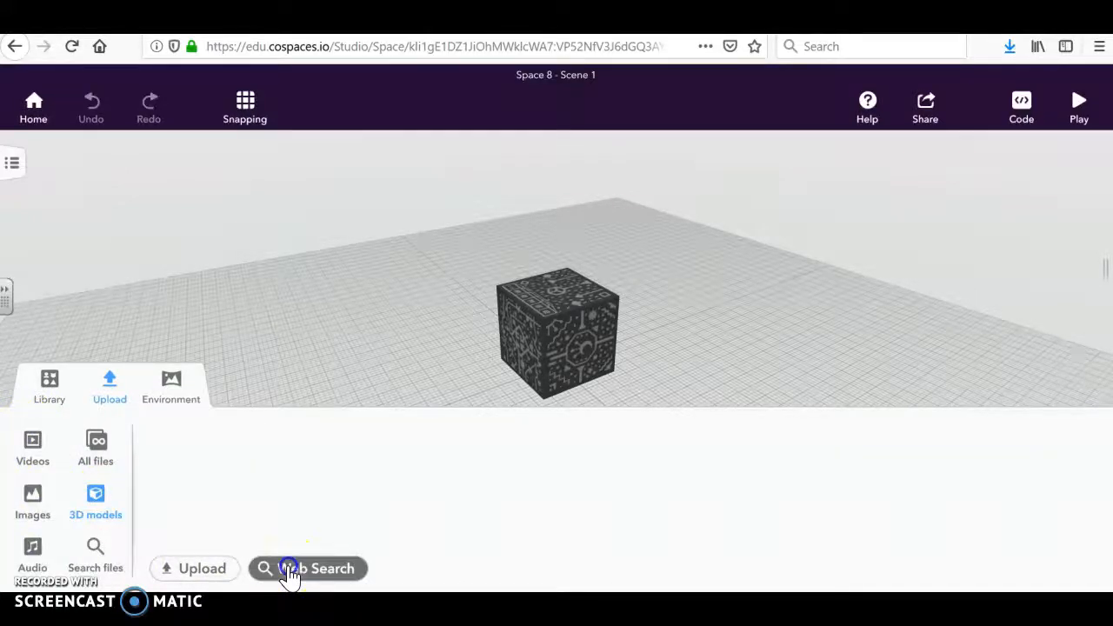
{"action": "left_click", "coordinate": [673, 523]}
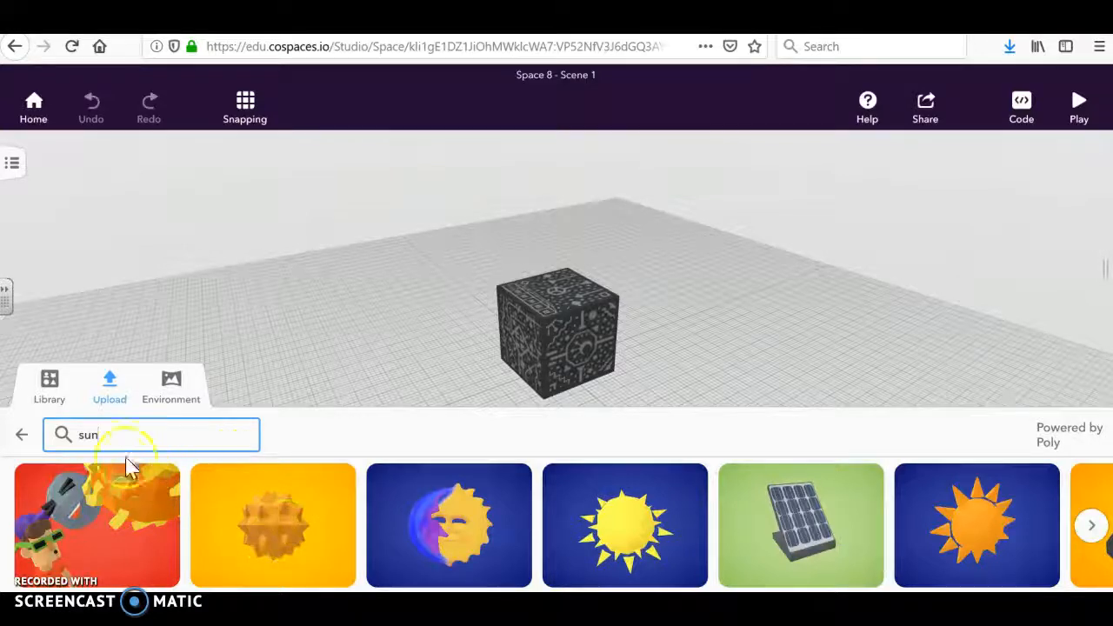
{"action": "left_click_drag", "start_coordinate": [272, 523], "coordinate": [433, 415]}
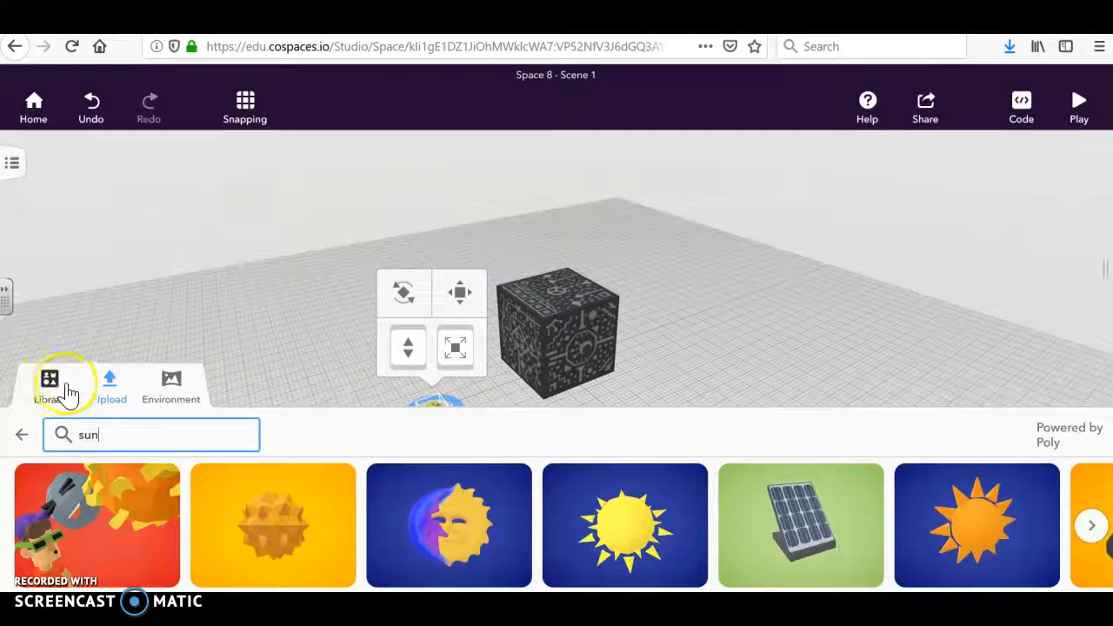
{"action": "left_click", "coordinate": [108, 391]}
Enlarge the sun until it is bigger than the cube and raise it slightly off the ground
{"action": "left_click", "coordinate": [434, 412]}
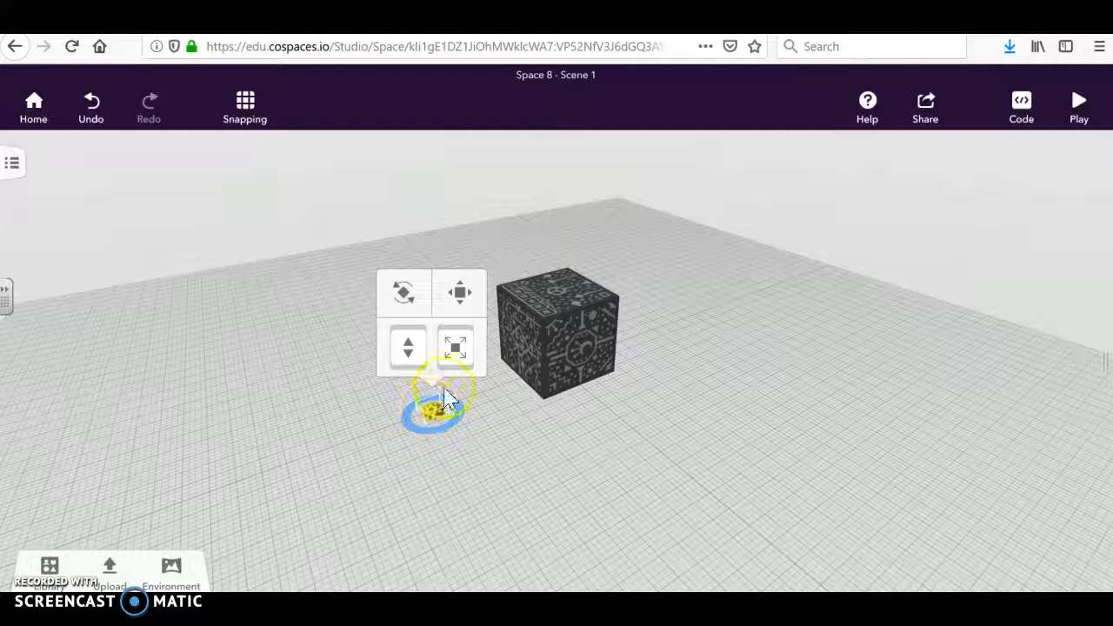
{"action": "left_click_drag", "start_coordinate": [455, 347], "coordinate": [546, 128]}
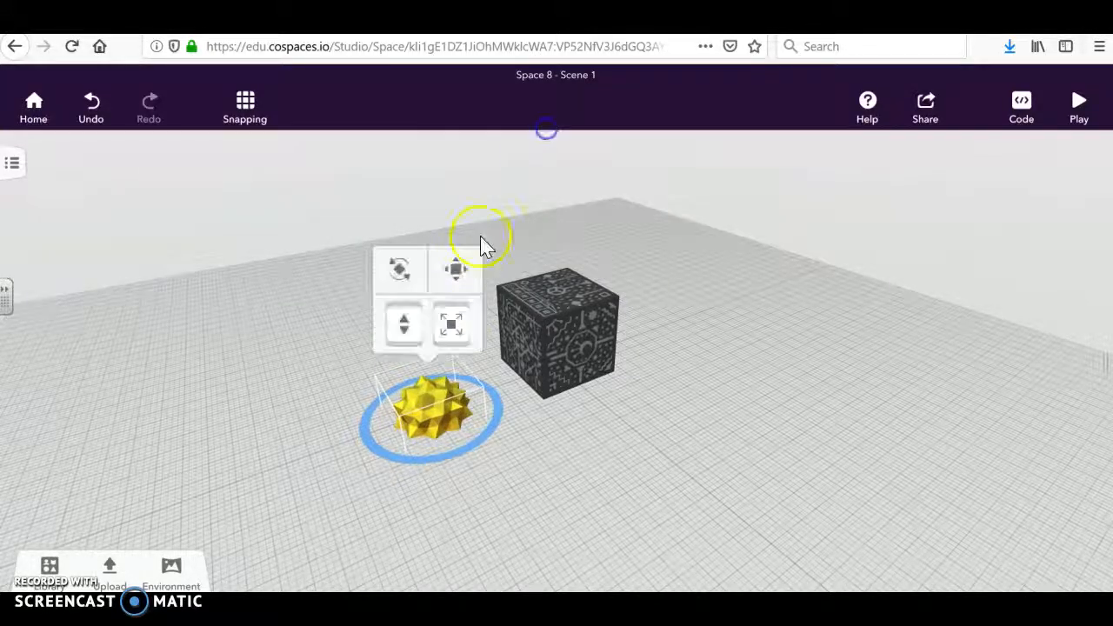
{"action": "left_click_drag", "start_coordinate": [451, 325], "coordinate": [544, 188]}
{"action": "left_click_drag", "start_coordinate": [445, 289], "coordinate": [464, 272]}
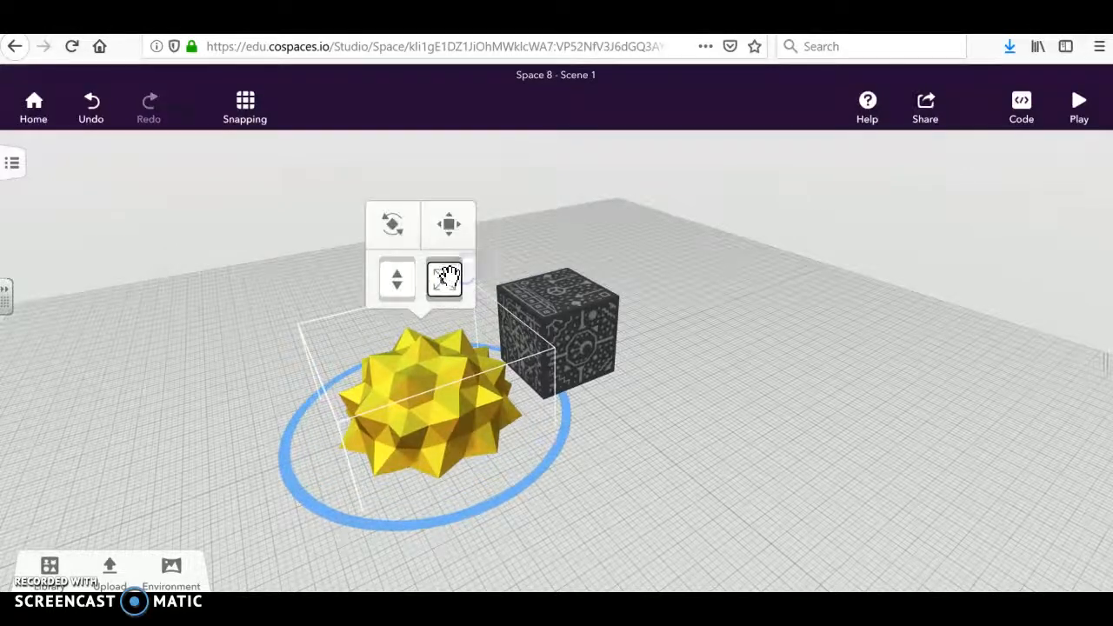
{"action": "left_click_drag", "start_coordinate": [395, 281], "coordinate": [412, 228]}
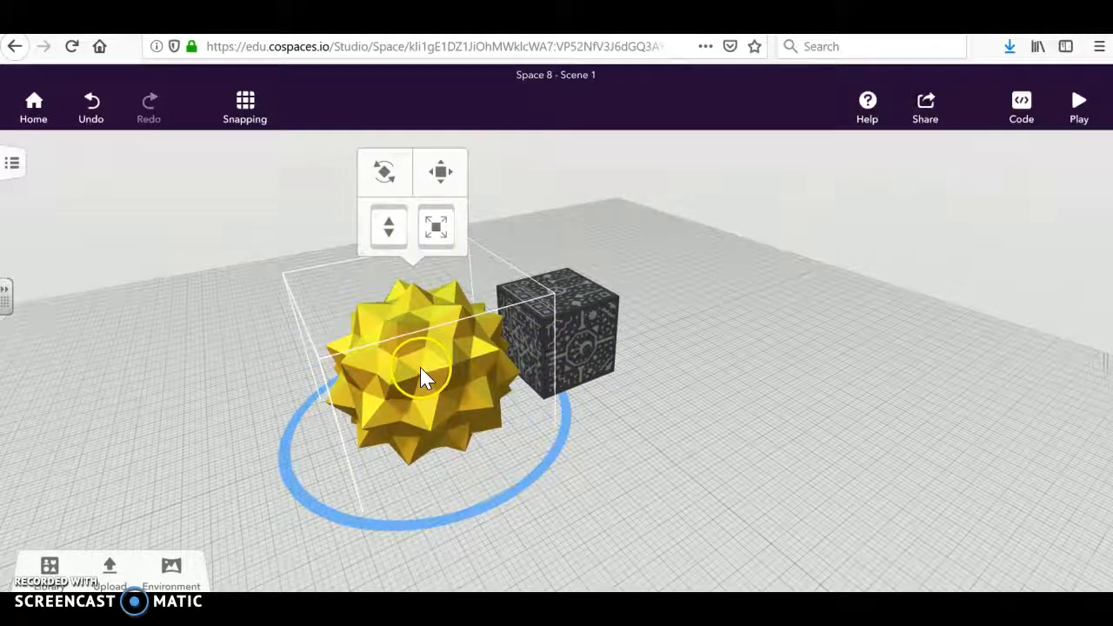
Set the sun's X and Y positions to 0 so it sits centred on the cube
{"action": "left_click", "coordinate": [422, 374]}
{"action": "left_click", "coordinate": [458, 325]}
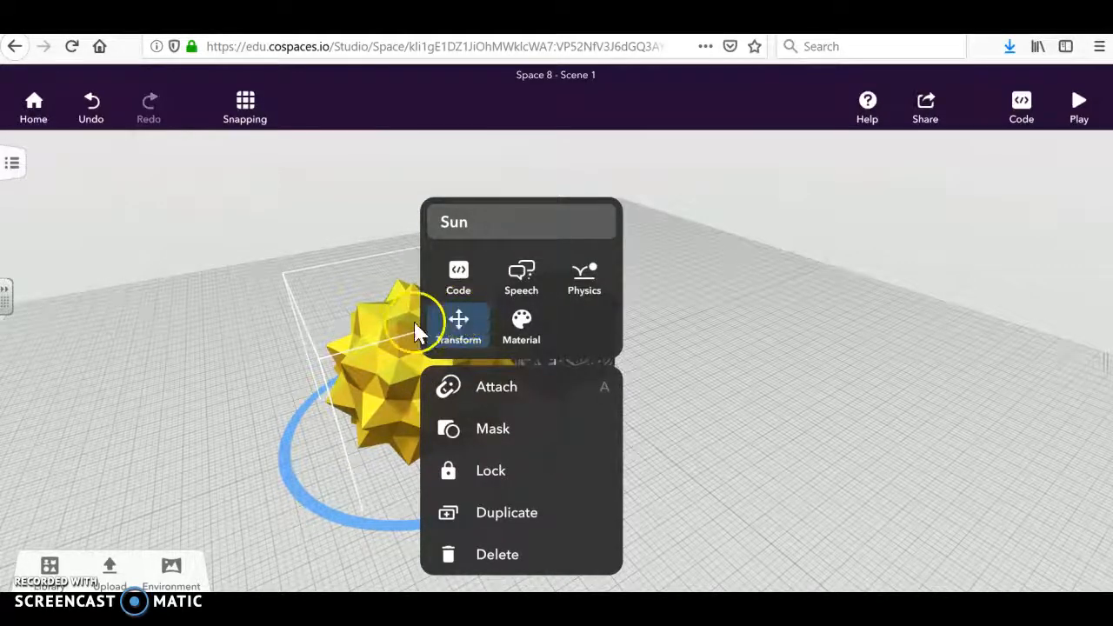
{"action": "left_click", "coordinate": [456, 325]}
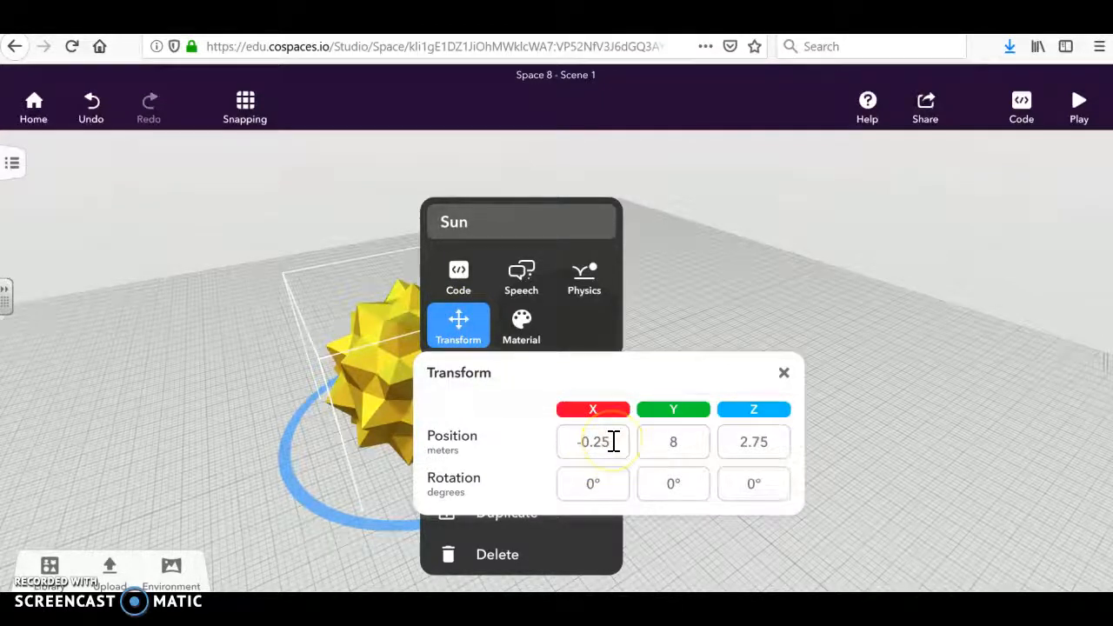
{"action": "left_click_drag", "start_coordinate": [560, 444], "coordinate": [613, 441]}
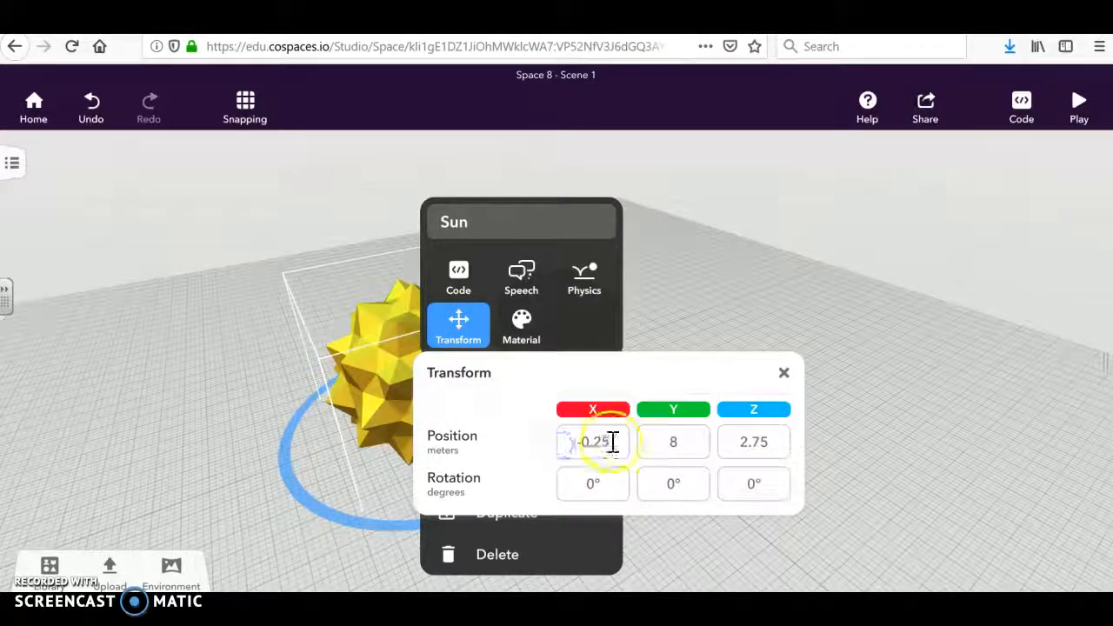
{"action": "type", "text": "0"}
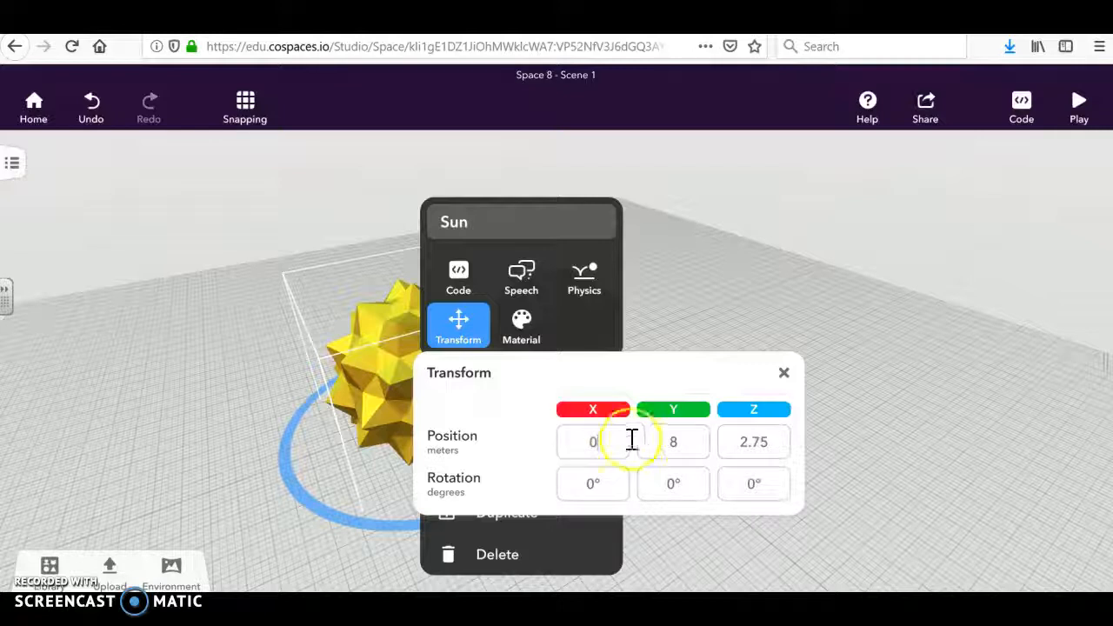
{"action": "double_click", "coordinate": [686, 443]}
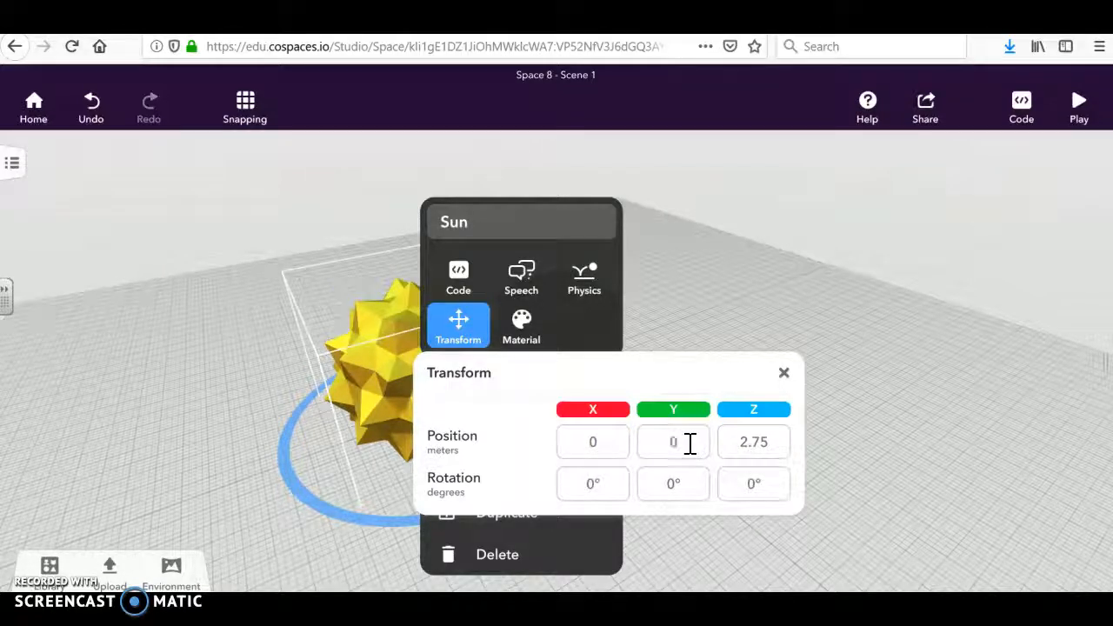
{"action": "mouse_move", "coordinate": [778, 442]}
{"action": "left_mouse_down"}
{"action": "mouse_move", "coordinate": [733, 446]}
{"action": "mouse_move", "coordinate": [769, 444]}
{"action": "left_mouse_up"}
{"action": "key", "text": "Return"}
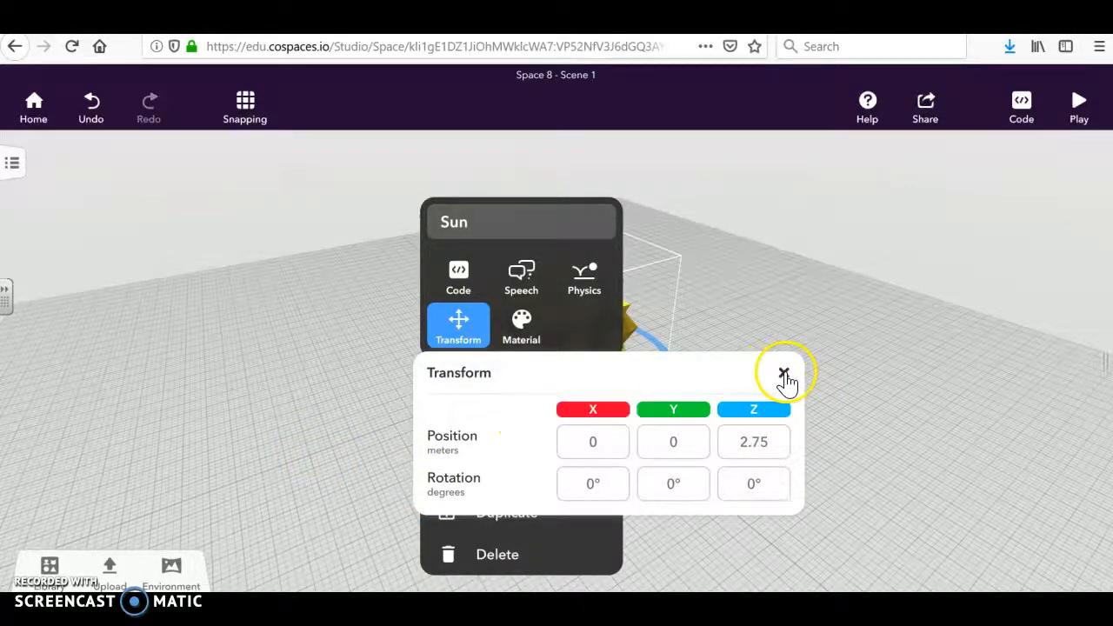
{"action": "left_click", "coordinate": [783, 373]}
{"action": "left_click", "coordinate": [340, 415]}
{"action": "left_click_drag", "start_coordinate": [318, 410], "coordinate": [330, 429]}
Set the sun's Z position to 2.5 m
{"action": "left_click", "coordinate": [560, 297]}
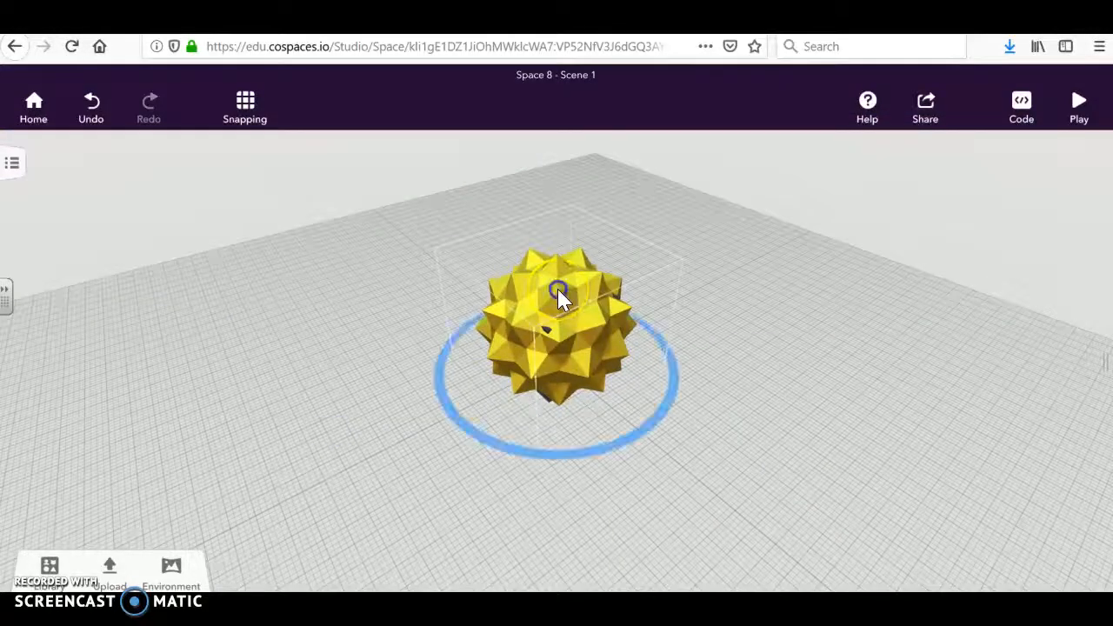
{"action": "left_click", "coordinate": [596, 243]}
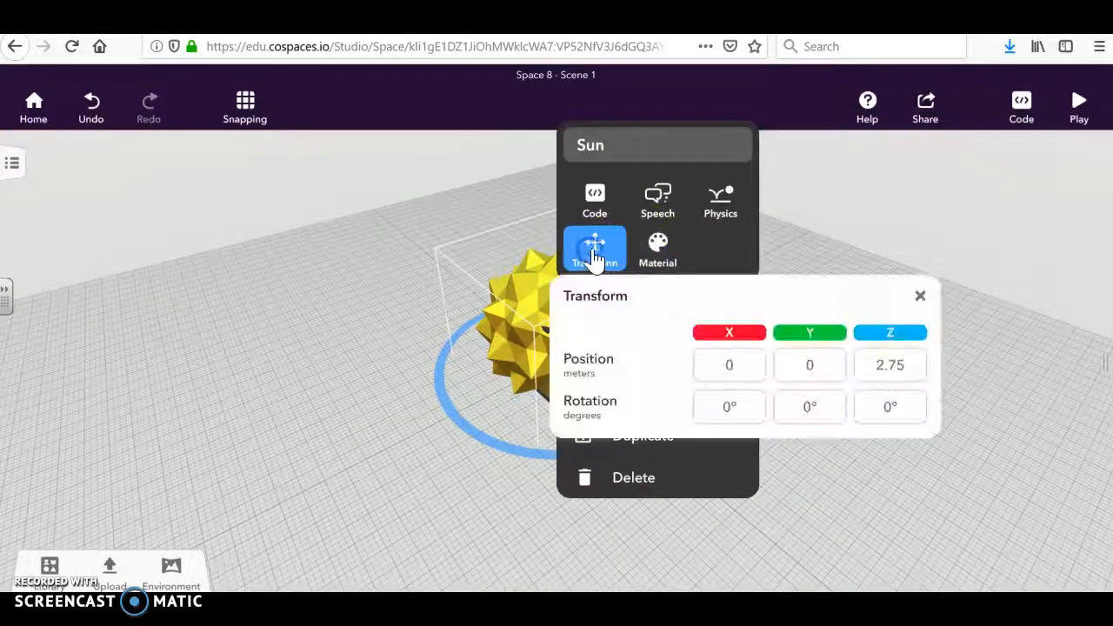
{"action": "left_click", "coordinate": [907, 362]}
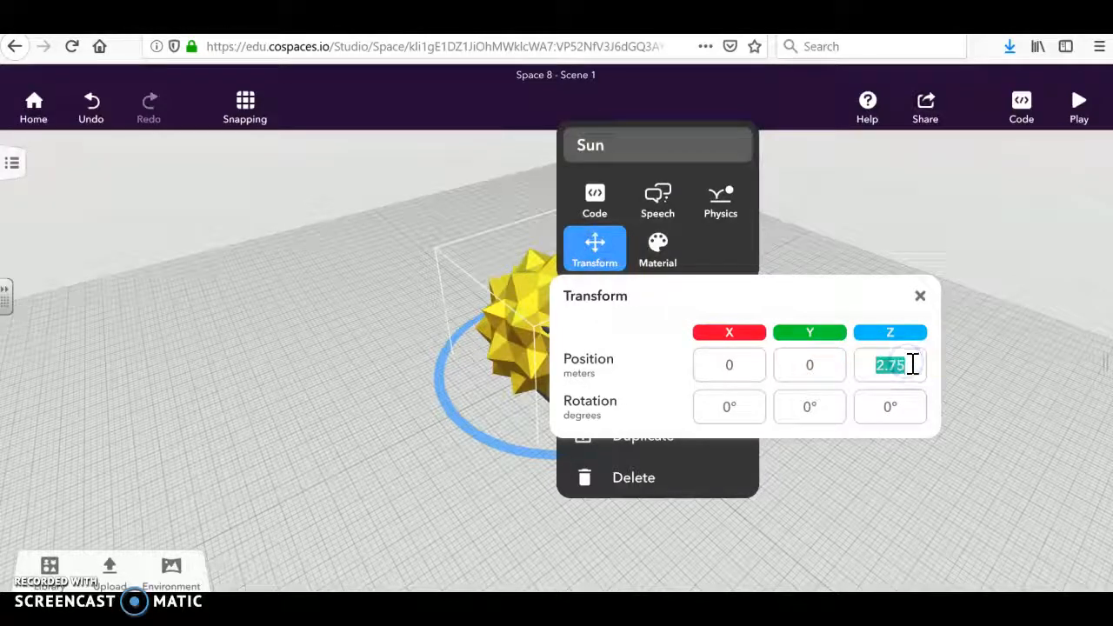
{"action": "type", "text": "2.5"}
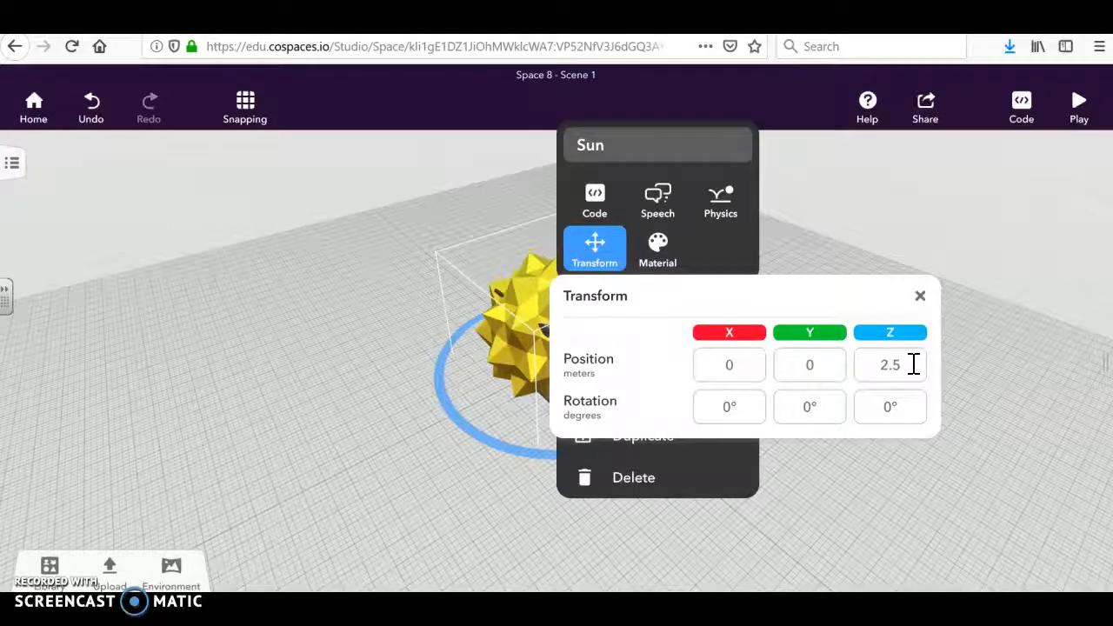
{"action": "left_click", "coordinate": [218, 515]}
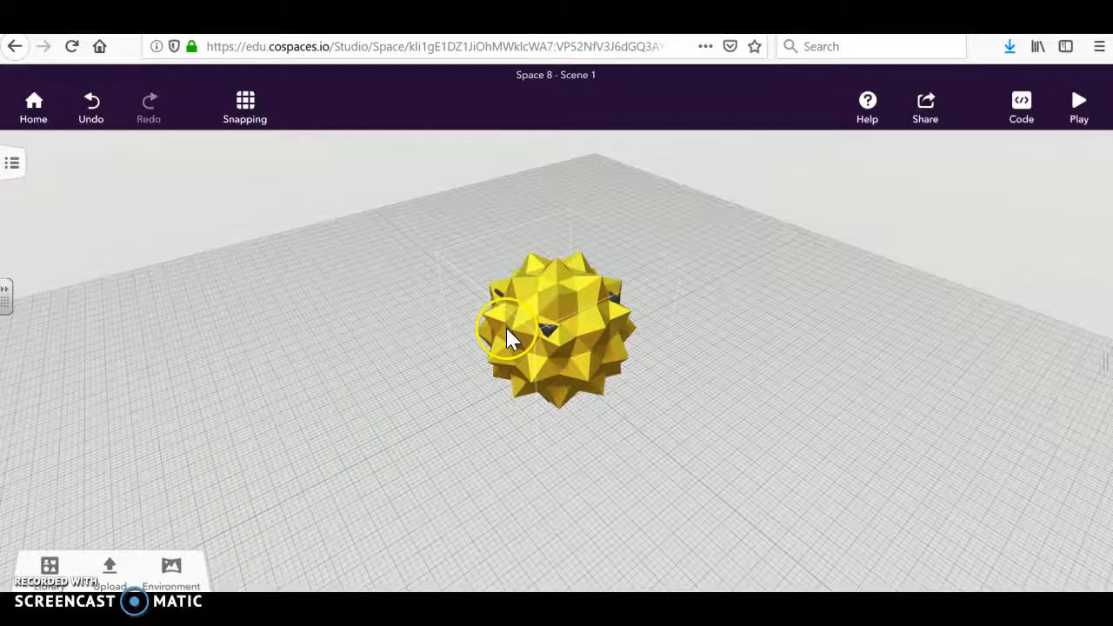
Enlarge the centred sun slightly so that it covers more of the cube's corners
{"action": "left_click", "coordinate": [572, 285]}
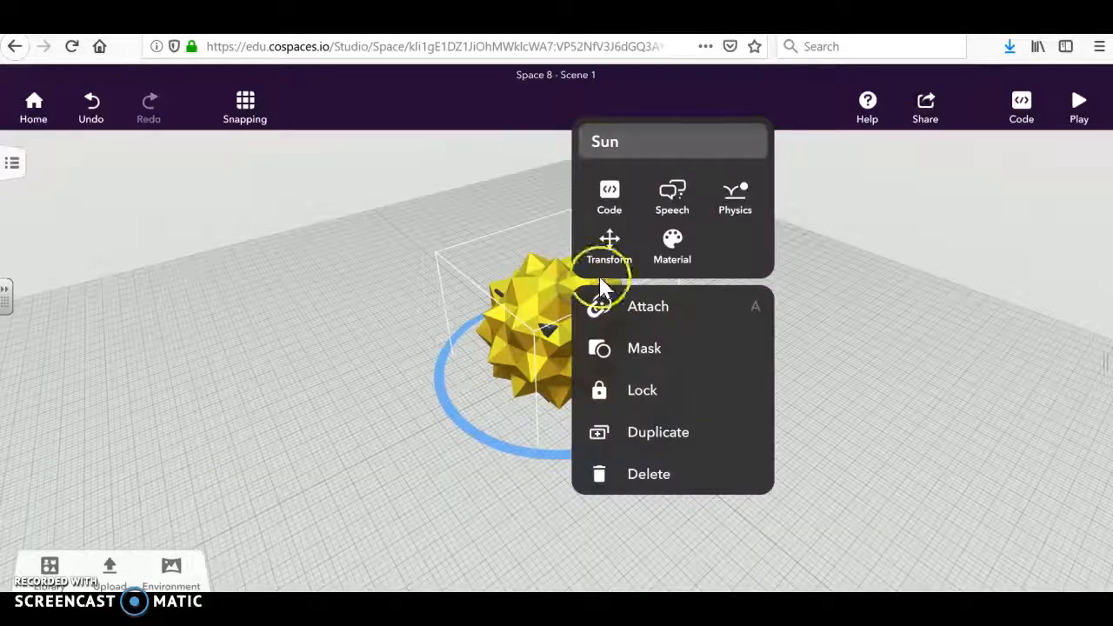
{"action": "left_click", "coordinate": [561, 283]}
{"action": "left_click", "coordinate": [561, 284]}
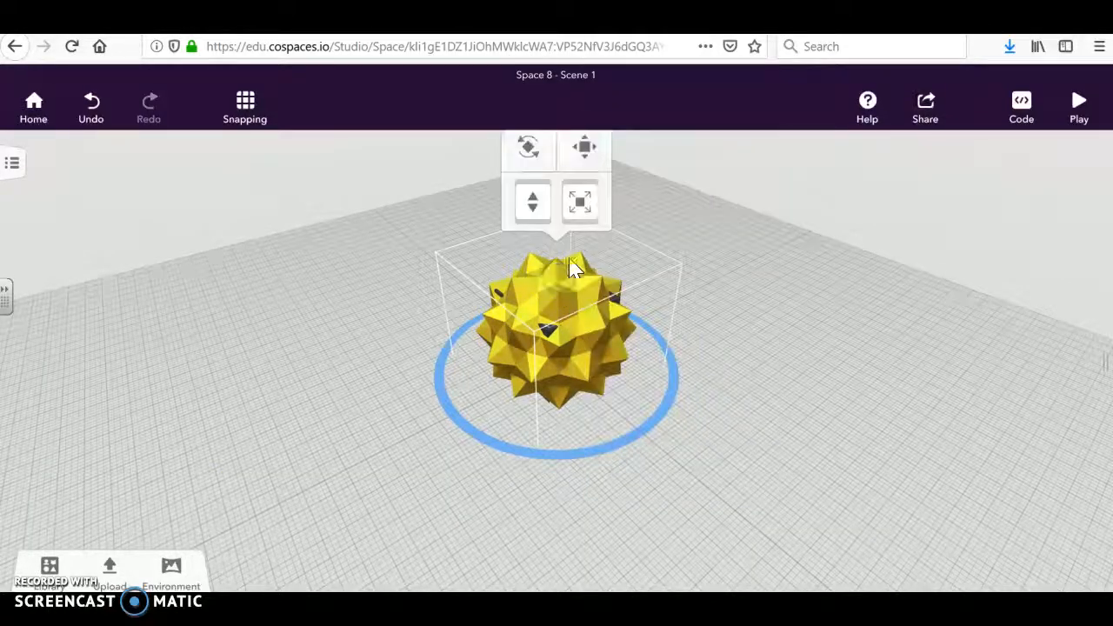
{"action": "left_click", "coordinate": [579, 199]}
{"action": "left_click", "coordinate": [595, 190]}
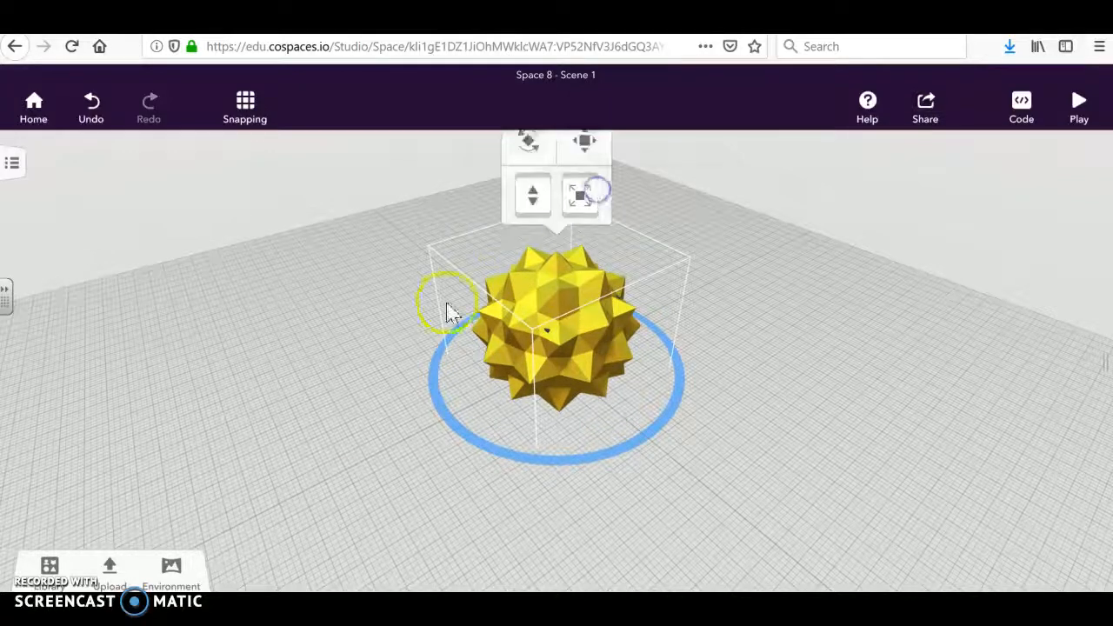
{"action": "left_click", "coordinate": [346, 427]}
{"action": "left_click_drag", "start_coordinate": [649, 448], "coordinate": [362, 439]}
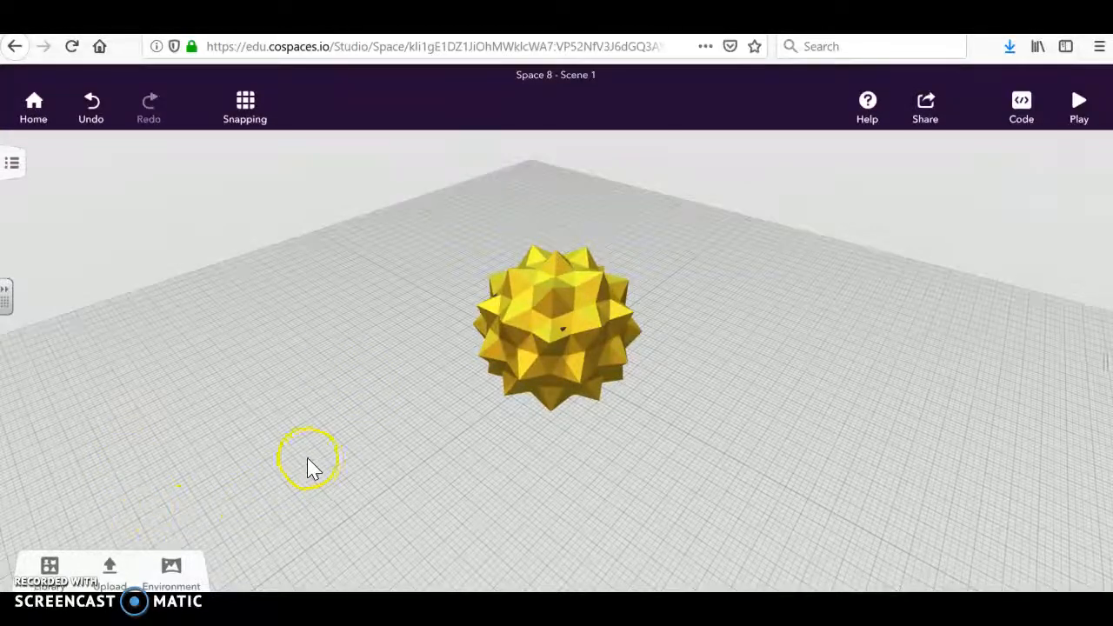
Add a round path from the library's special objects to the ground in front of the sun
{"action": "left_click", "coordinate": [49, 567]}
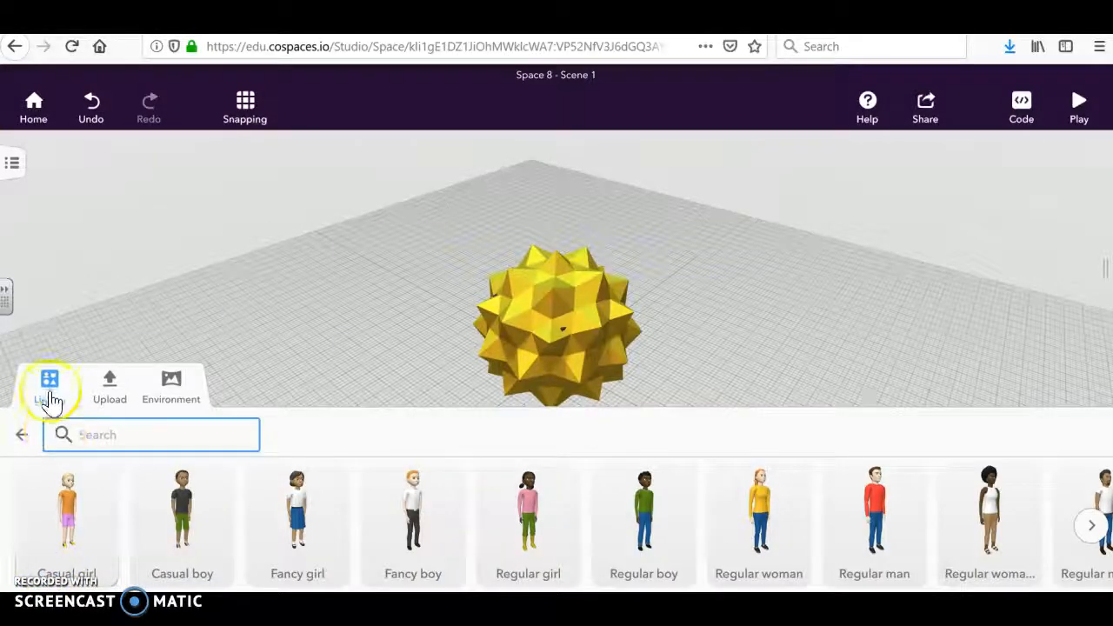
{"action": "left_click", "coordinate": [48, 383]}
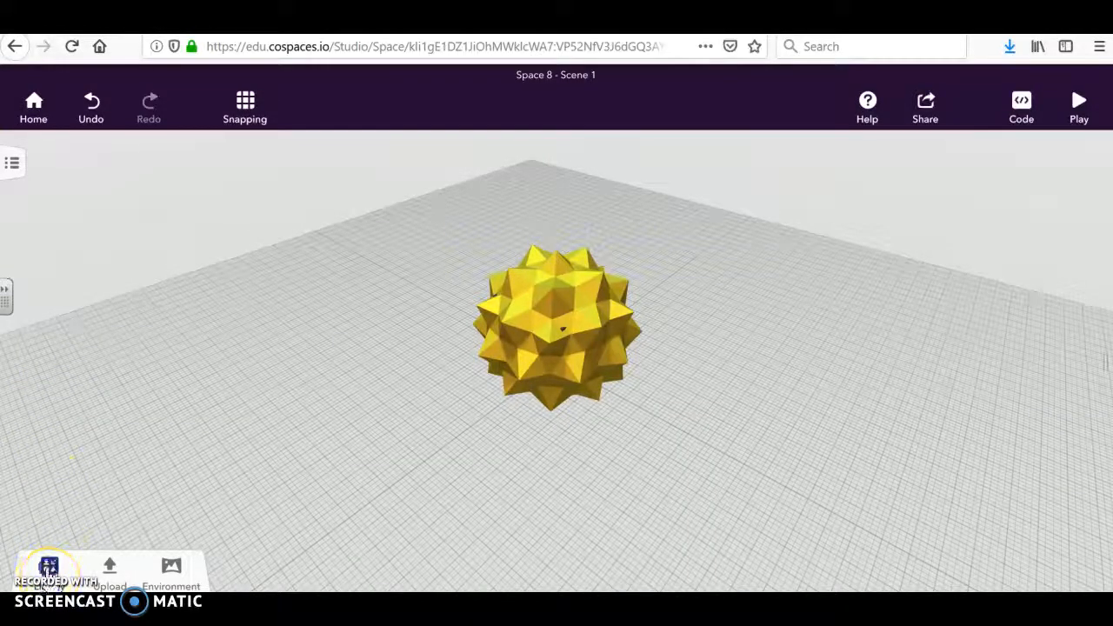
{"action": "left_click", "coordinate": [48, 567]}
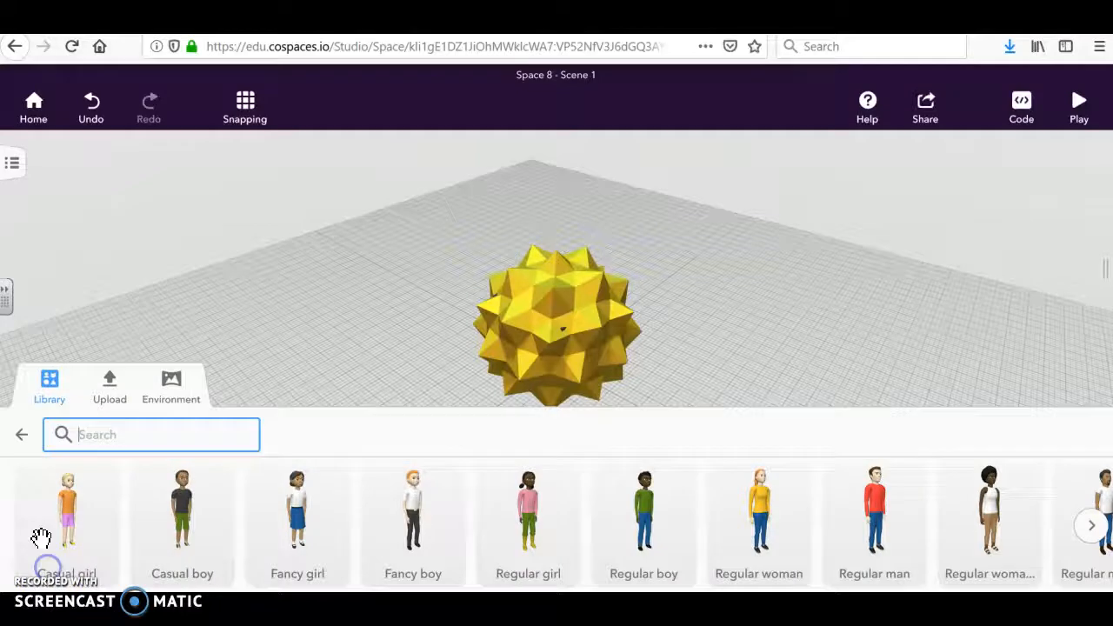
{"action": "left_click", "coordinate": [19, 435]}
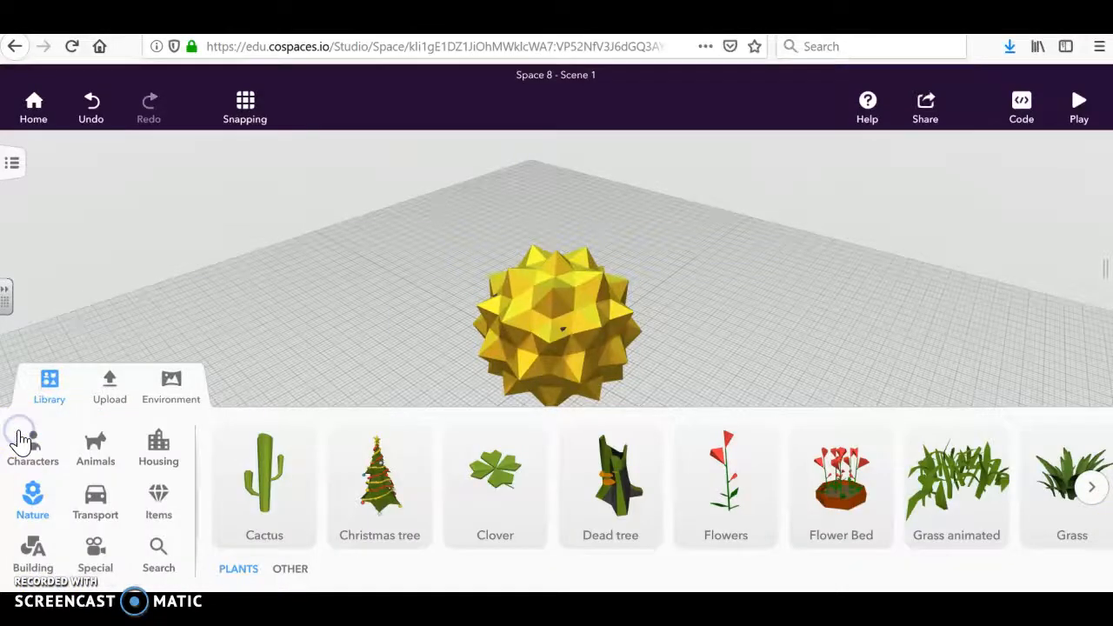
{"action": "left_click", "coordinate": [97, 557]}
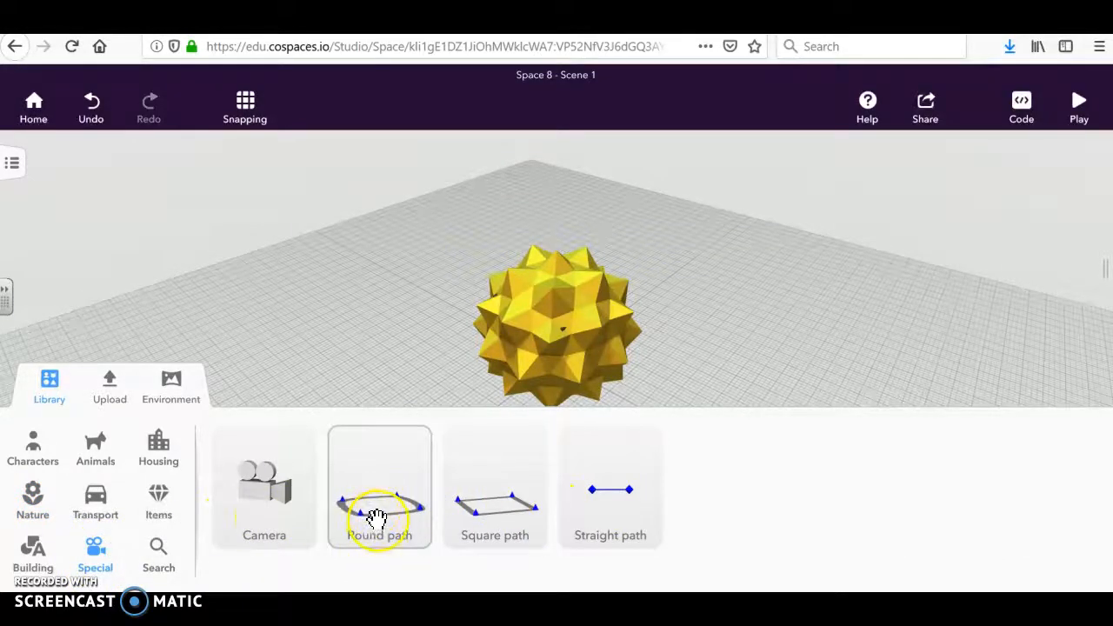
{"action": "left_click_drag", "start_coordinate": [380, 515], "coordinate": [519, 483]}
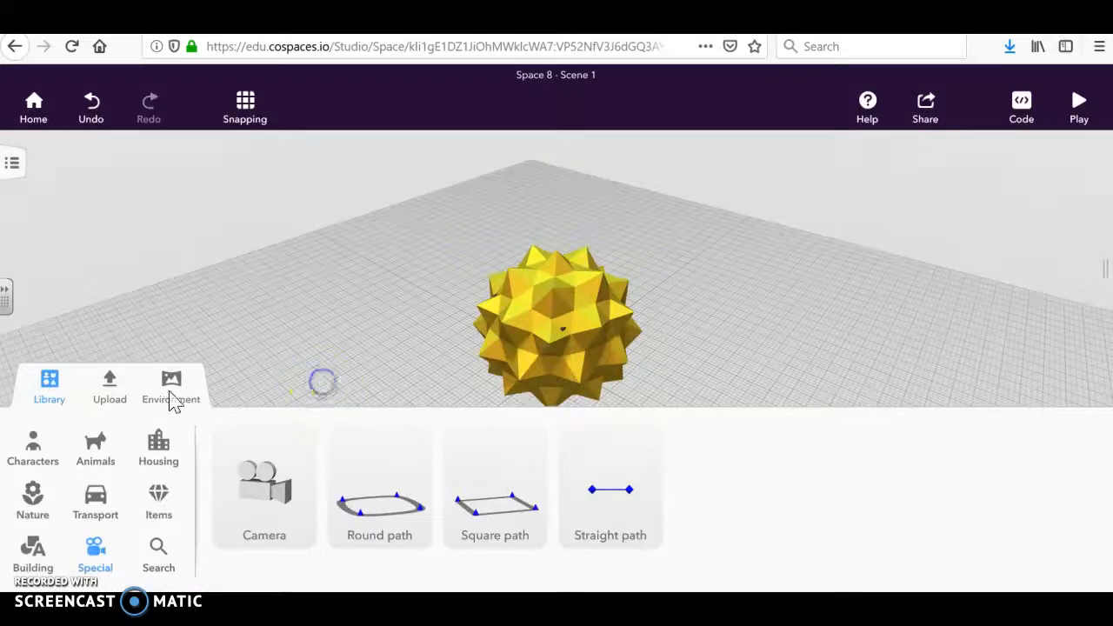
{"action": "left_click", "coordinate": [47, 387]}
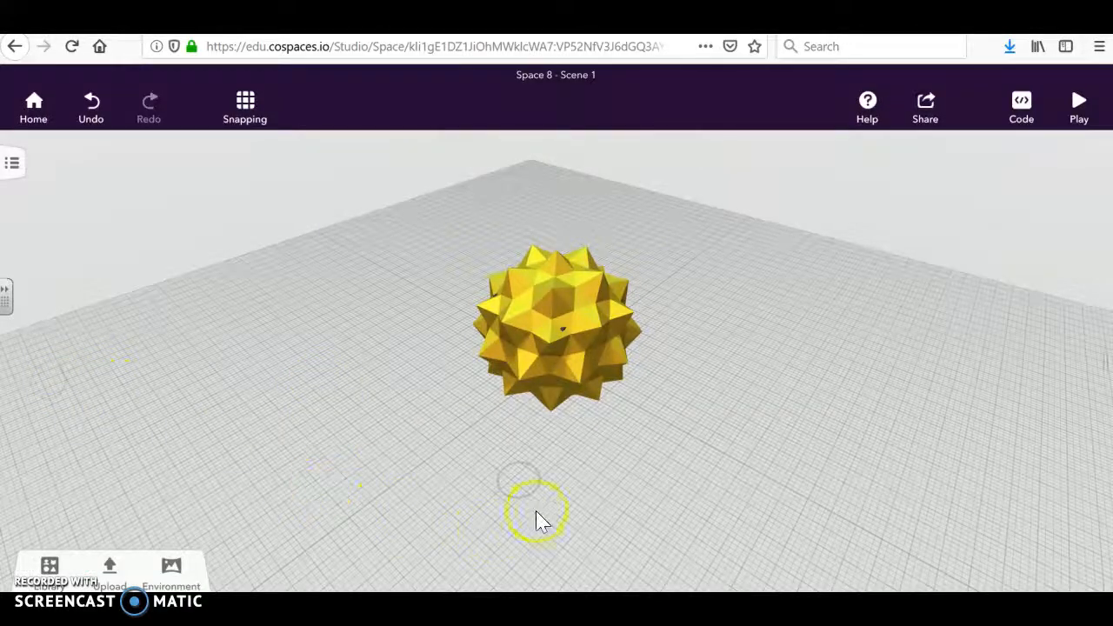
{"action": "left_click", "coordinate": [513, 494]}
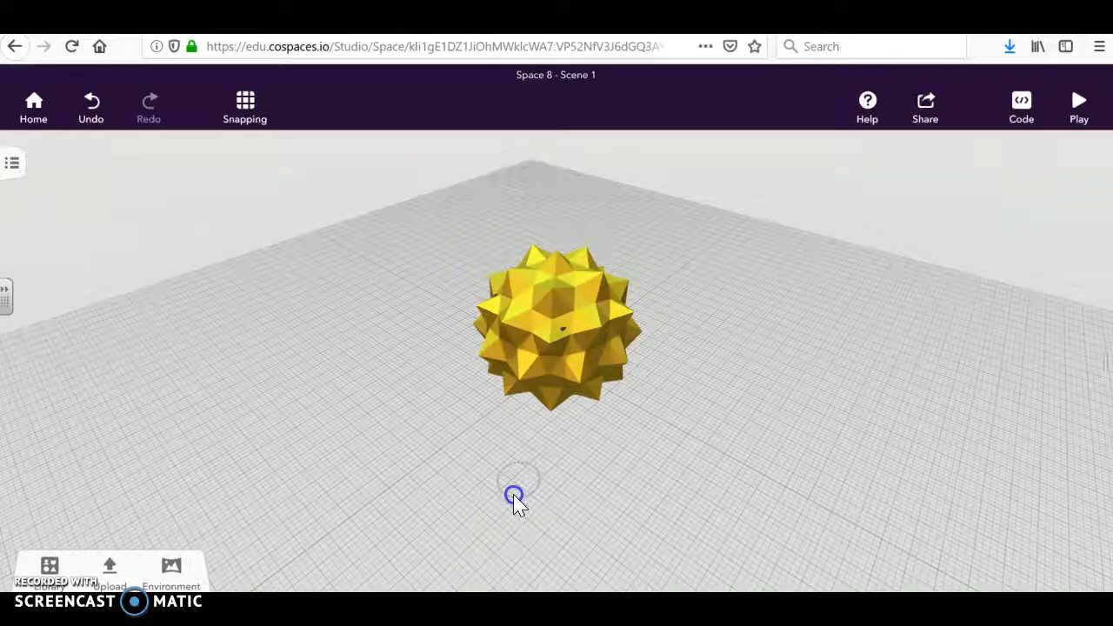
Reshape the round path by moving its near-left, left, rear and right points outward around the sun
{"action": "scroll", "coordinate": [512, 498], "scroll_direction": "up", "scroll_amount": 3}
{"action": "left_click", "coordinate": [490, 534]}
{"action": "left_click", "coordinate": [482, 522]}
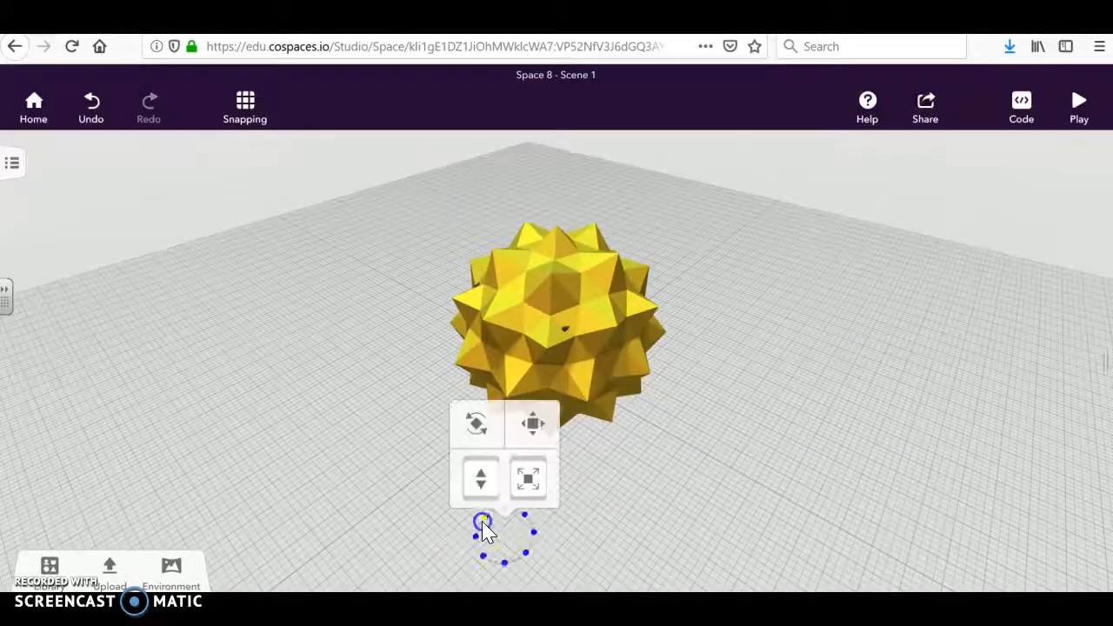
{"action": "left_click_drag", "start_coordinate": [484, 559], "coordinate": [305, 521]}
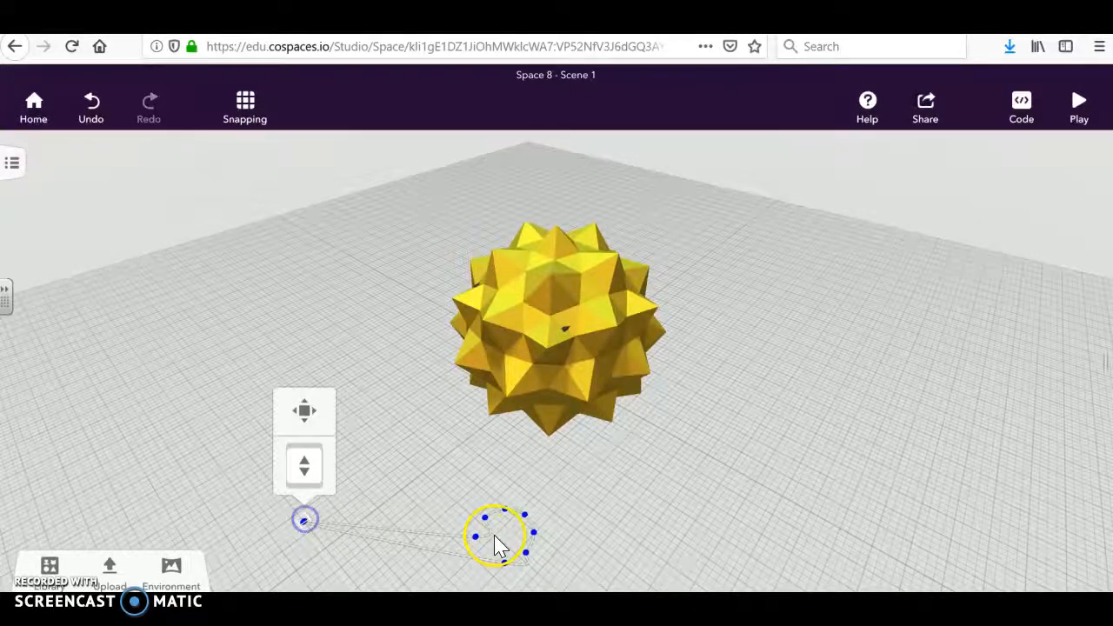
{"action": "left_click_drag", "start_coordinate": [475, 535], "coordinate": [320, 311]}
{"action": "left_click_drag", "start_coordinate": [462, 467], "coordinate": [472, 214]}
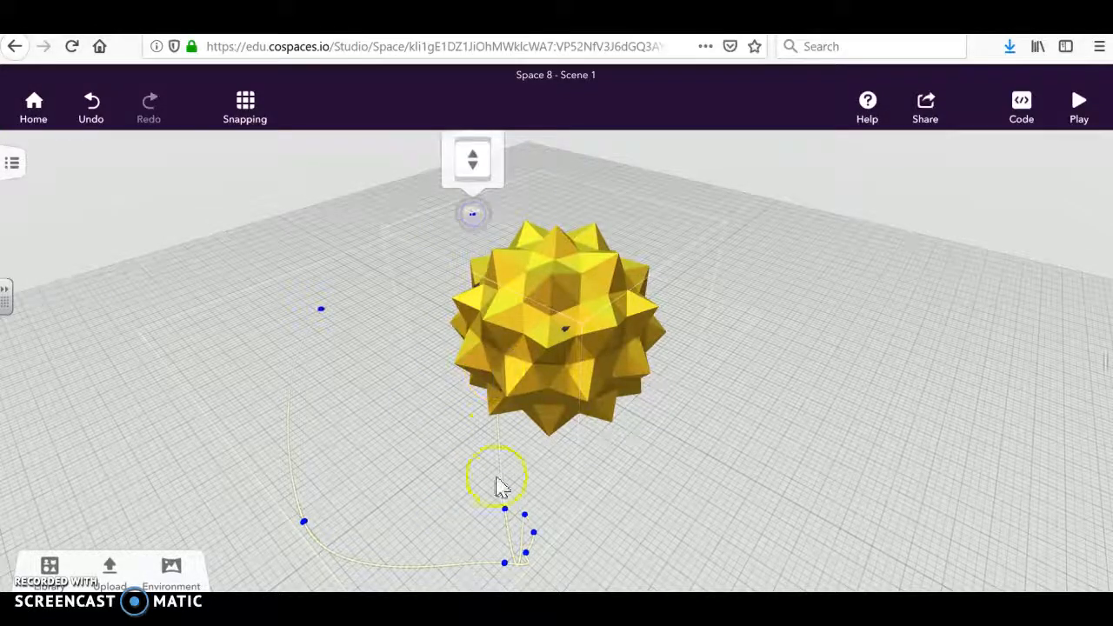
{"action": "left_click_drag", "start_coordinate": [505, 512], "coordinate": [548, 446]}
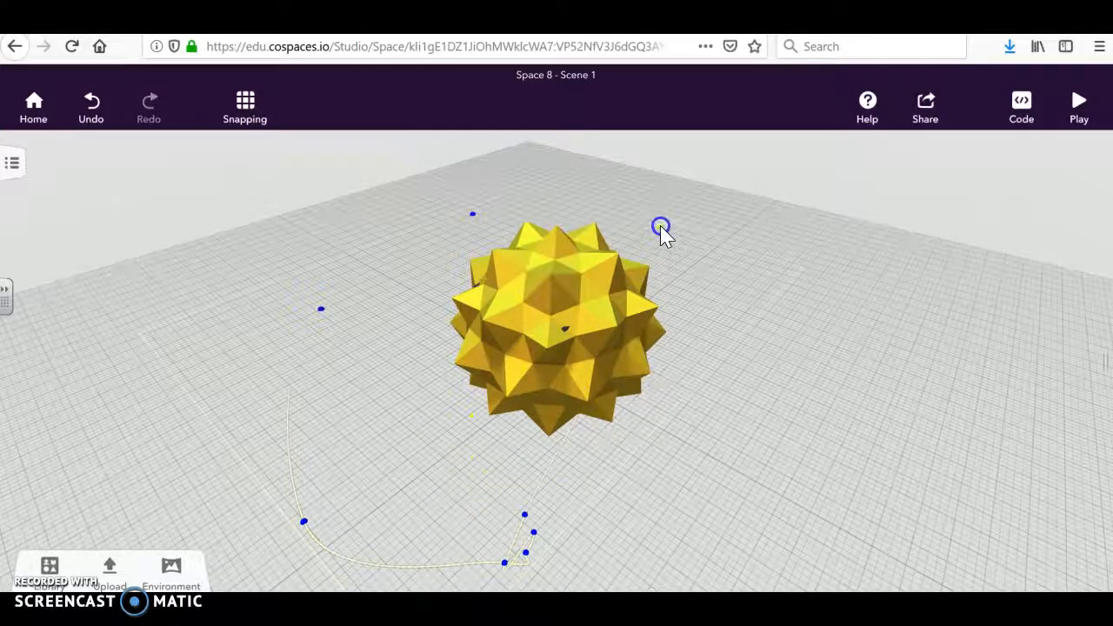
{"action": "left_click_drag", "start_coordinate": [665, 225], "coordinate": [665, 225]}
{"action": "left_click_drag", "start_coordinate": [526, 515], "coordinate": [849, 364]}
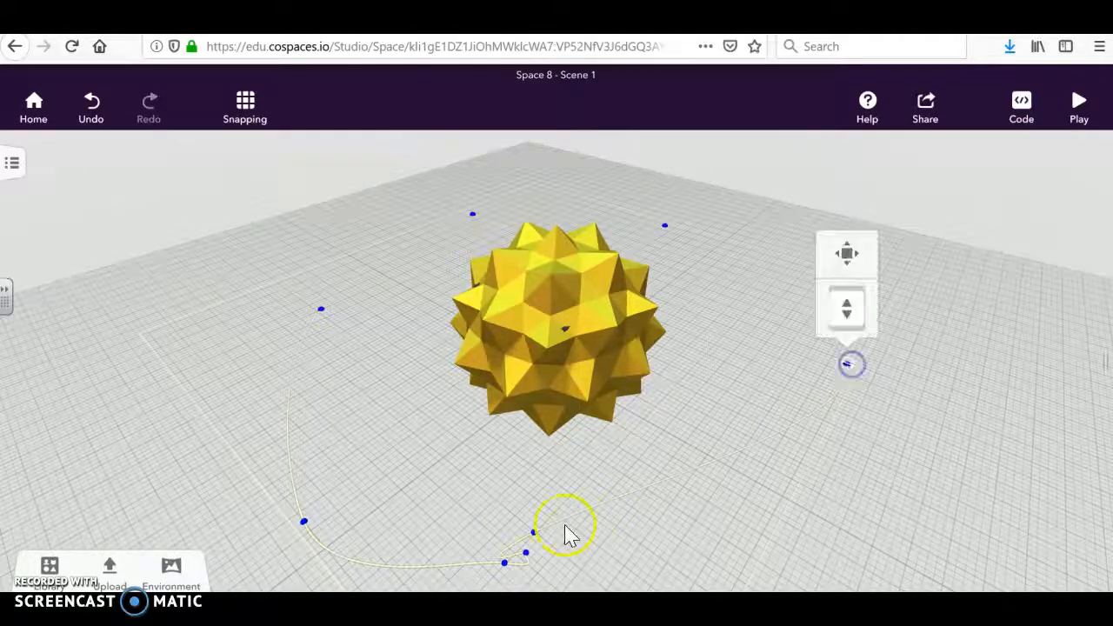
Spread the path's remaining points along the front and right so the loop encloses the sun
{"action": "left_click_drag", "start_coordinate": [533, 532], "coordinate": [853, 516]}
{"action": "left_click_drag", "start_coordinate": [526, 557], "coordinate": [694, 565]}
{"action": "left_click_drag", "start_coordinate": [520, 545], "coordinate": [536, 489]}
{"action": "left_click_drag", "start_coordinate": [535, 539], "coordinate": [564, 581]}
{"action": "left_click_drag", "start_coordinate": [739, 523], "coordinate": [775, 554]}
Fine-tune the path's left and right points to make the loop around the sun wider and more even
{"action": "left_click", "coordinate": [836, 363]}
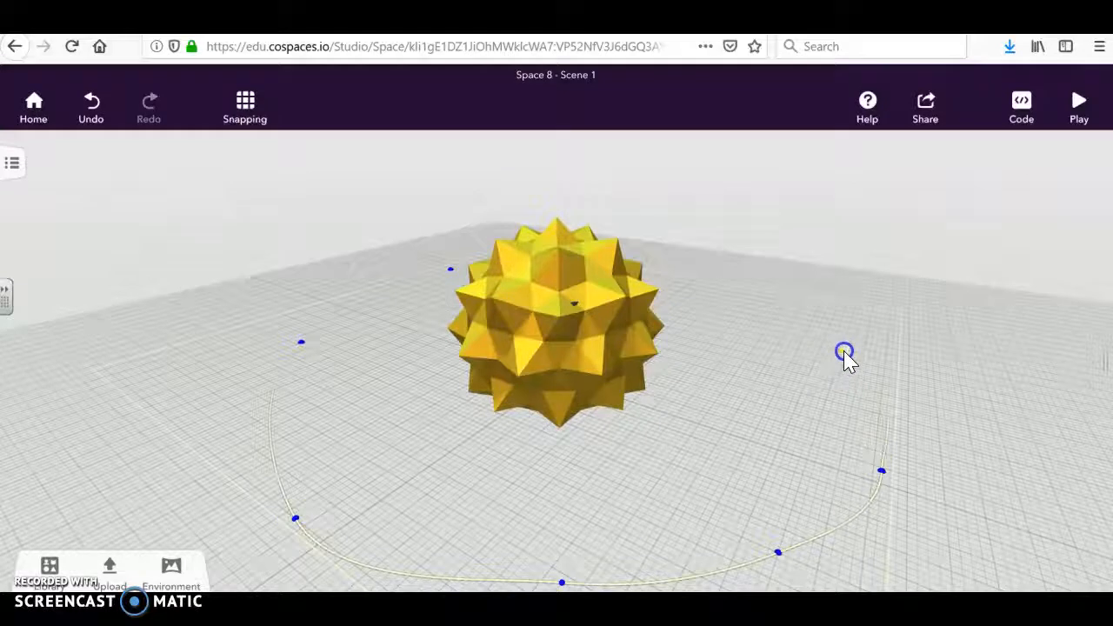
{"action": "left_click", "coordinate": [855, 343]}
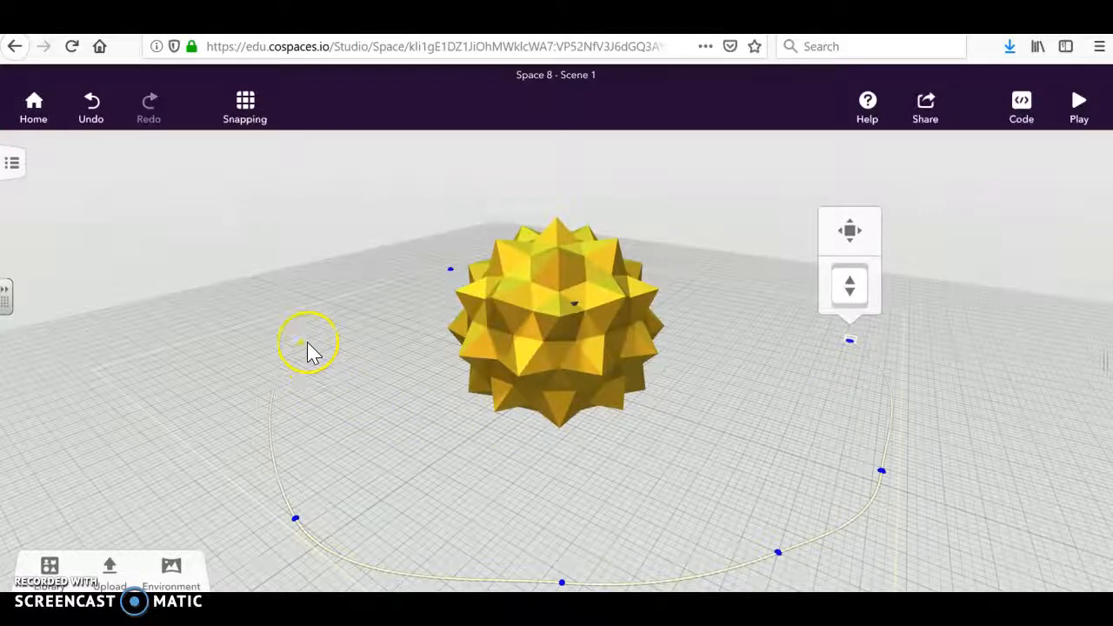
{"action": "left_click", "coordinate": [282, 339]}
{"action": "left_click_drag", "start_coordinate": [265, 345], "coordinate": [253, 348]}
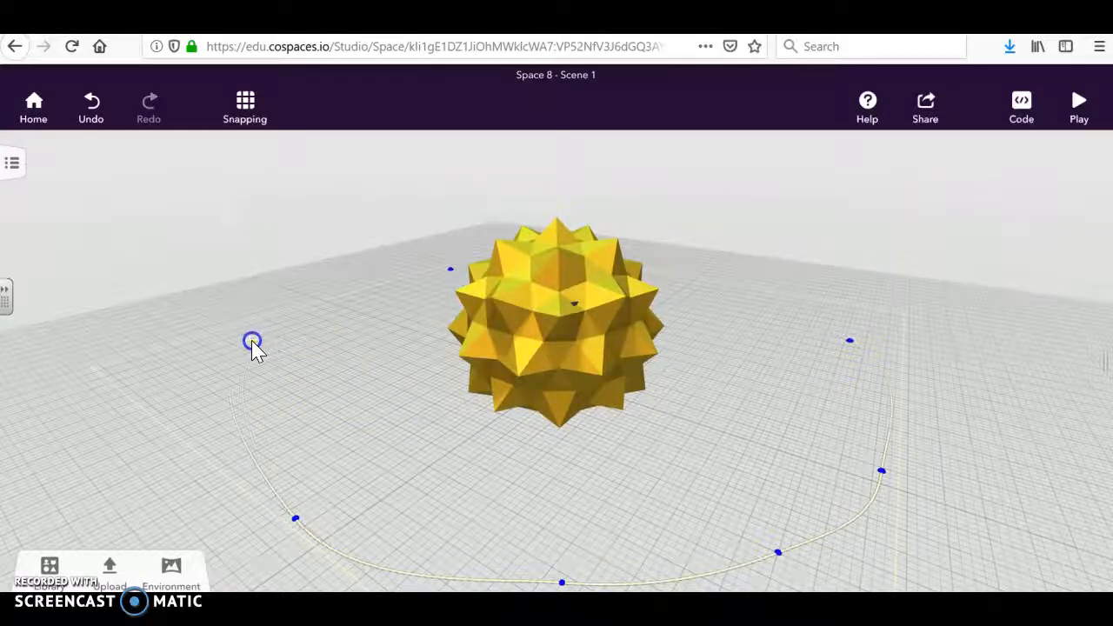
{"action": "left_click", "coordinate": [247, 342]}
{"action": "left_click_drag", "start_coordinate": [384, 468], "coordinate": [369, 443]}
Raise the round path off the ground by changing its Z position
{"action": "left_click", "coordinate": [255, 471]}
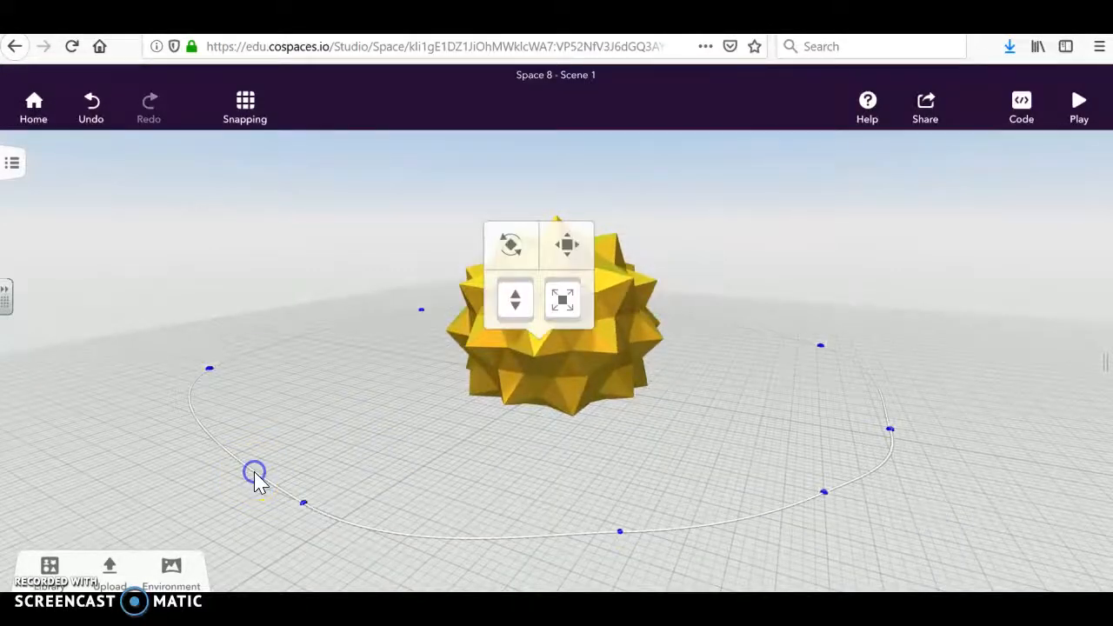
{"action": "right_click", "coordinate": [253, 474]}
{"action": "left_click", "coordinate": [413, 271]}
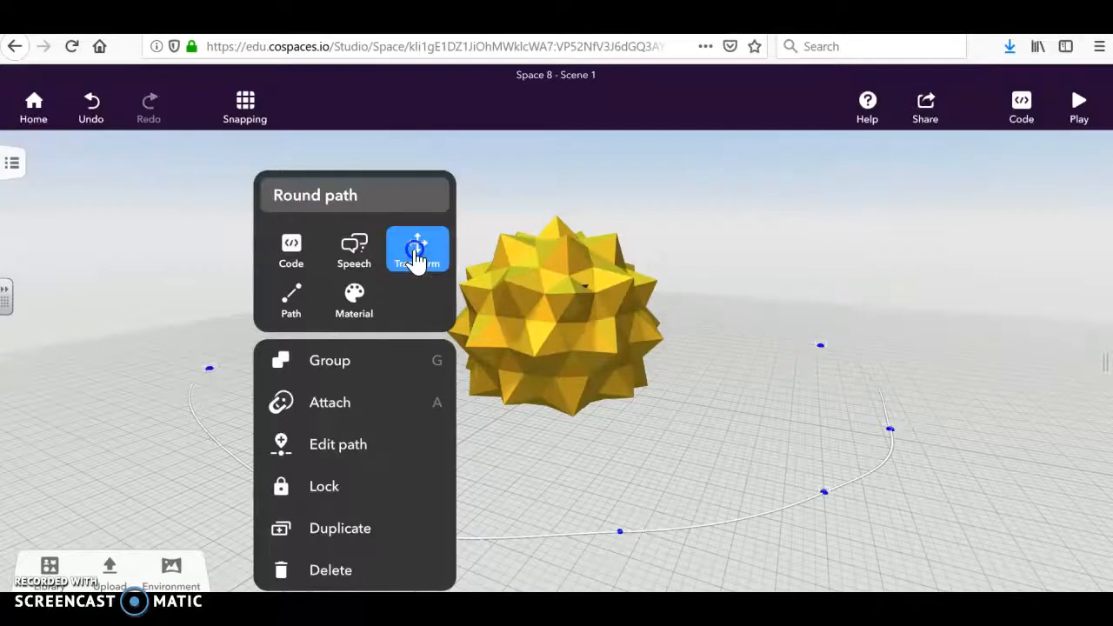
{"action": "left_click", "coordinate": [595, 367]}
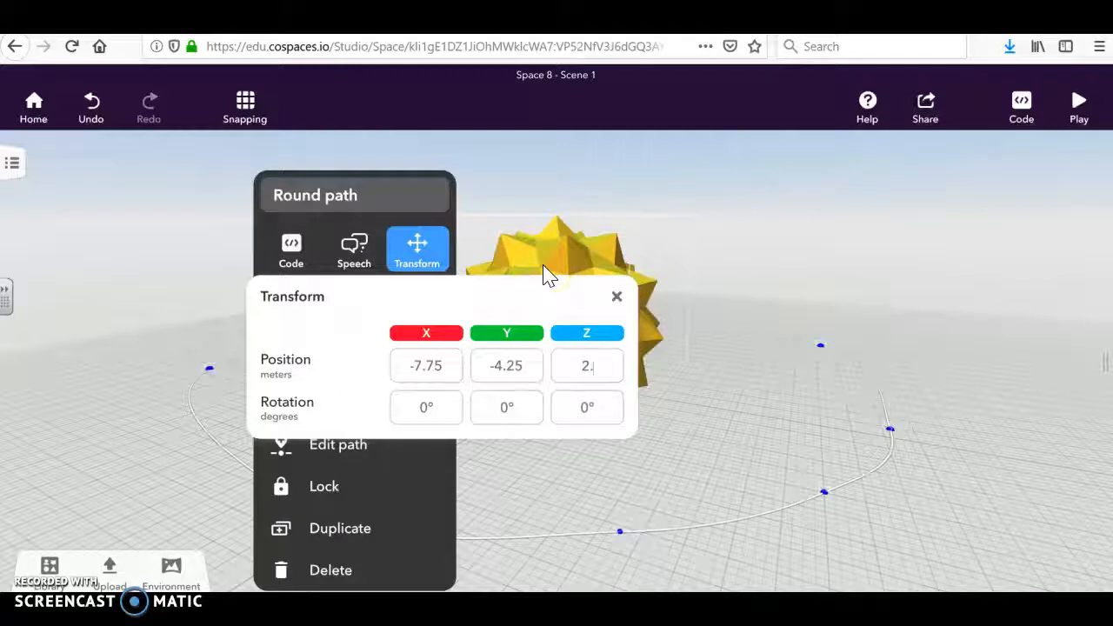
{"action": "left_click_drag", "start_coordinate": [718, 486], "coordinate": [405, 459]}
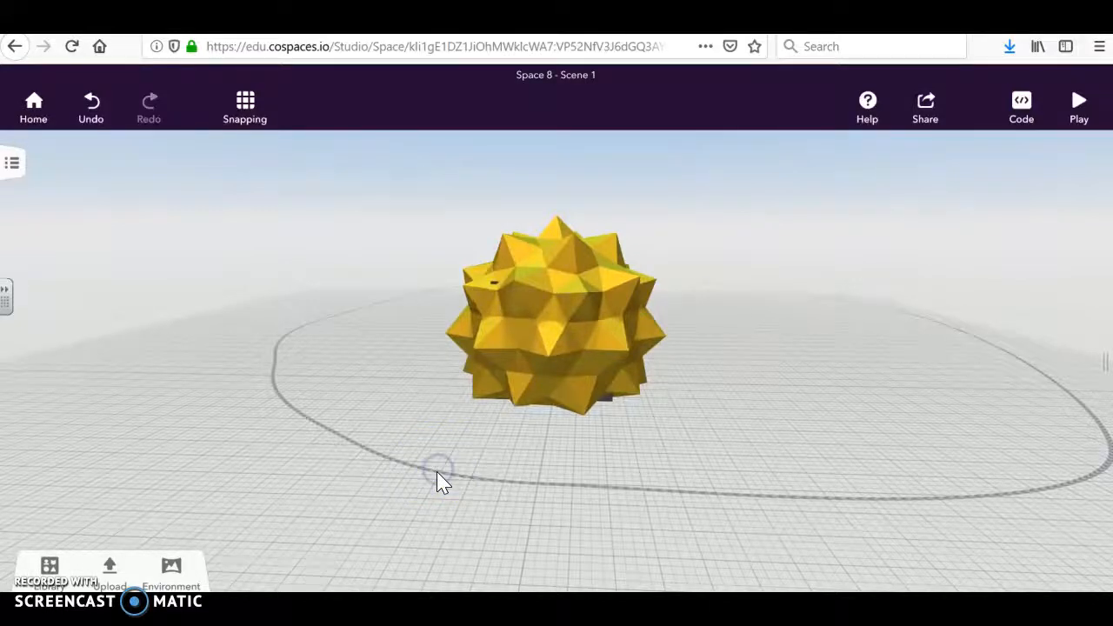
Make the round path slightly thinner and colour it the medium shade of purple
{"action": "left_click", "coordinate": [439, 480]}
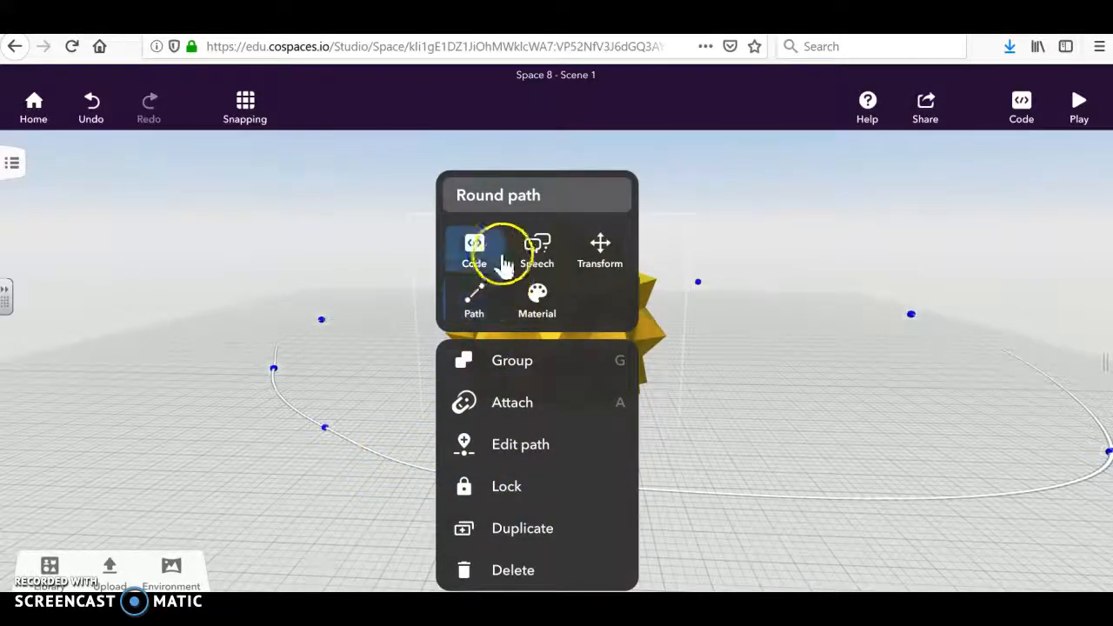
{"action": "left_click", "coordinate": [469, 298]}
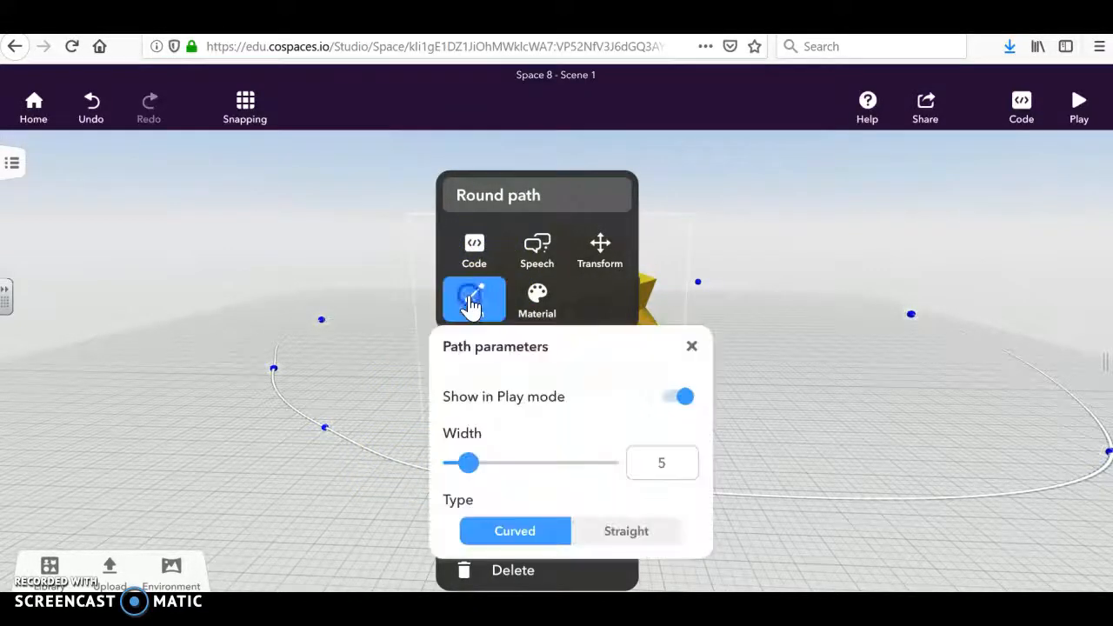
{"action": "mouse_move", "coordinate": [467, 460]}
{"action": "left_mouse_down"}
{"action": "mouse_move", "coordinate": [500, 467]}
{"action": "mouse_move", "coordinate": [470, 467]}
{"action": "left_mouse_up"}
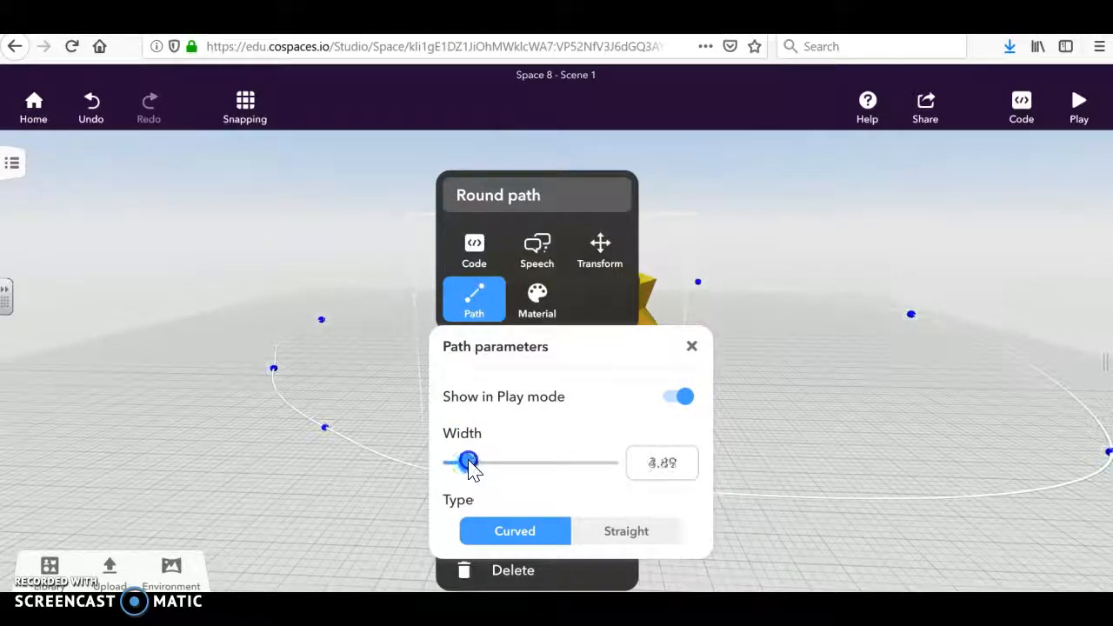
{"action": "left_click", "coordinate": [536, 305]}
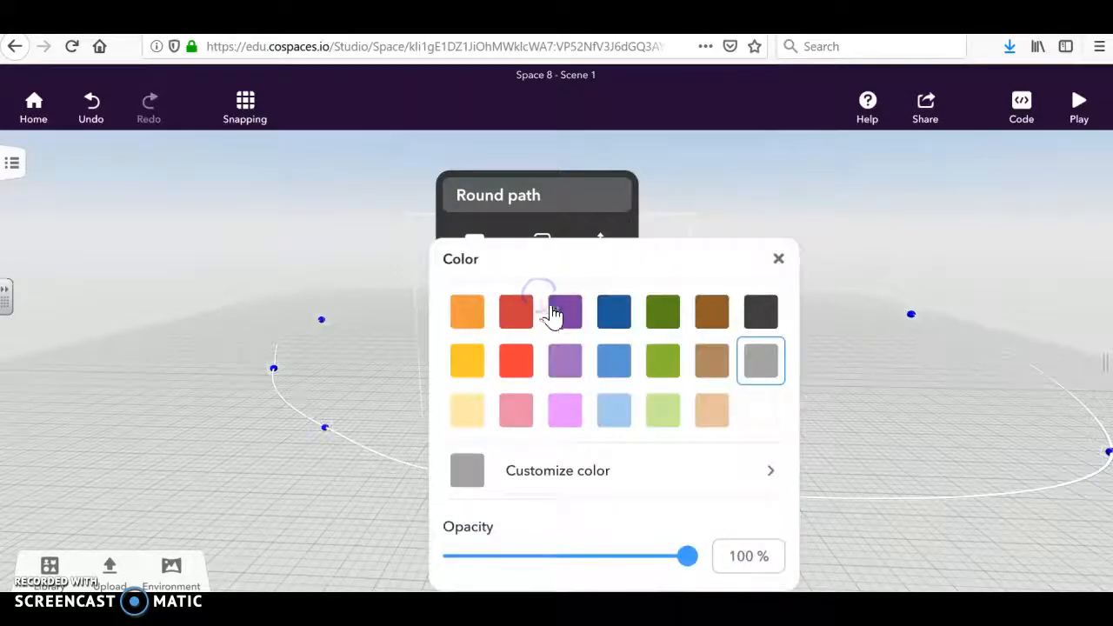
{"action": "left_click", "coordinate": [565, 365]}
{"action": "left_click", "coordinate": [369, 467]}
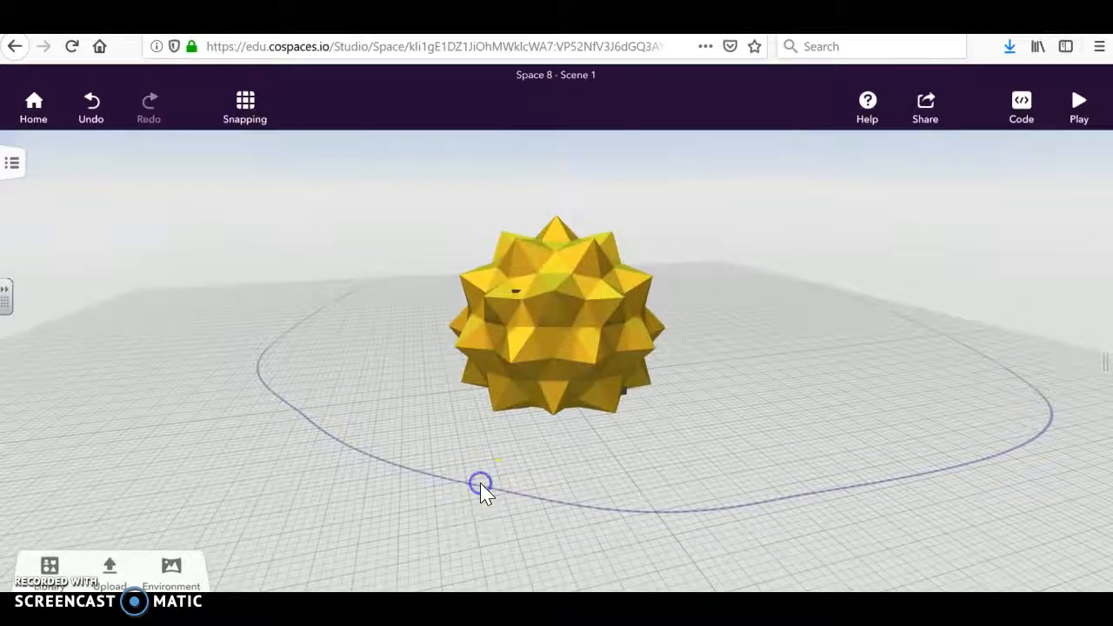
Shift the purple path's front and right-hand points slightly to round out the orbit
{"action": "left_click", "coordinate": [474, 487]}
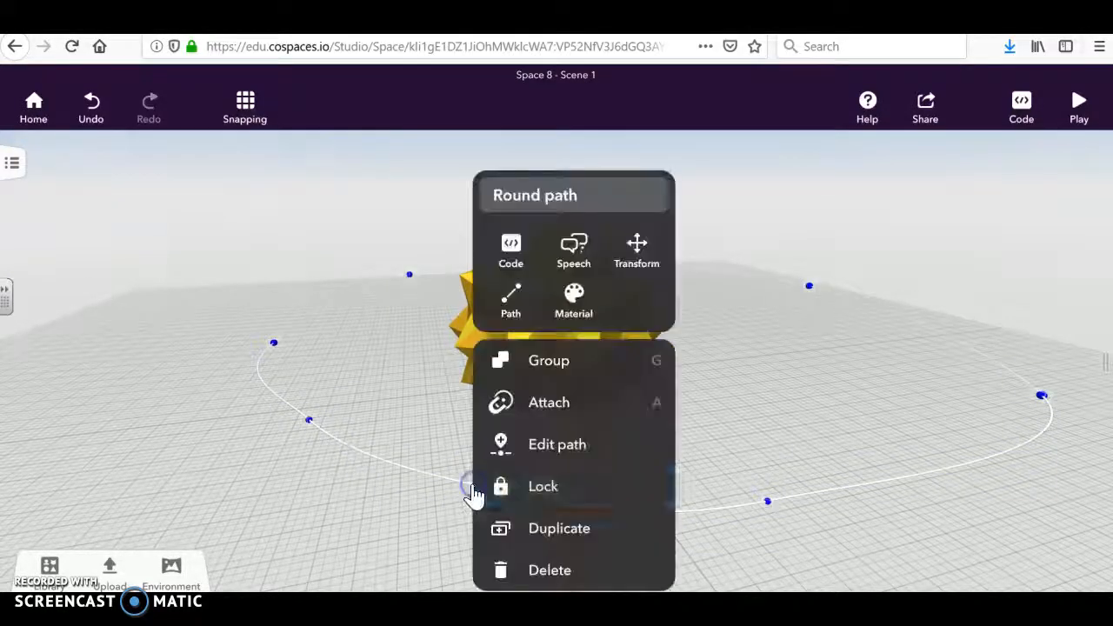
{"action": "left_click", "coordinate": [306, 426]}
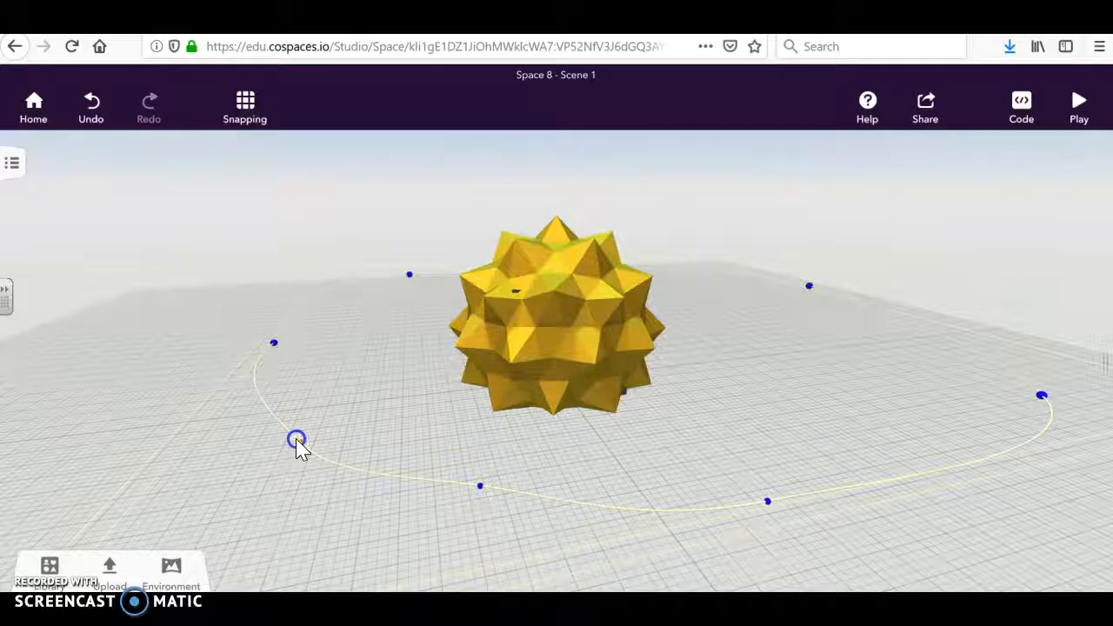
{"action": "left_click", "coordinate": [297, 441]}
{"action": "left_click", "coordinate": [492, 481]}
{"action": "left_click_drag", "start_coordinate": [481, 489], "coordinate": [487, 509]}
{"action": "left_click_drag", "start_coordinate": [1042, 396], "coordinate": [1012, 391]}
{"action": "left_click", "coordinate": [460, 455]}
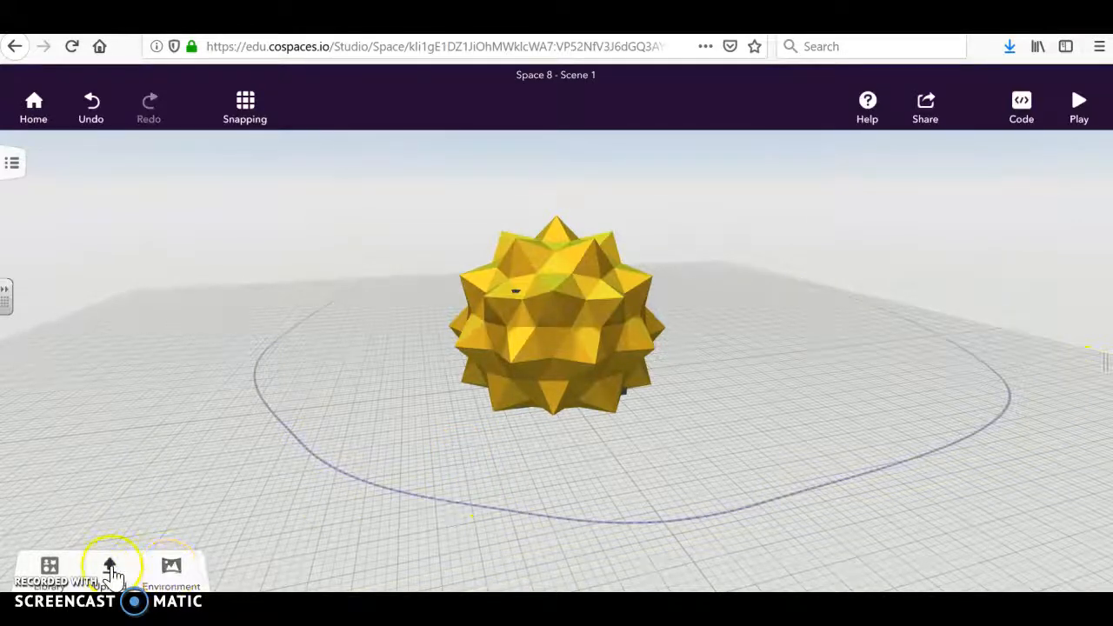
Search the online 3D models for "earth" and place the realistic Earth globe in front of the sun
{"action": "left_click", "coordinate": [110, 570]}
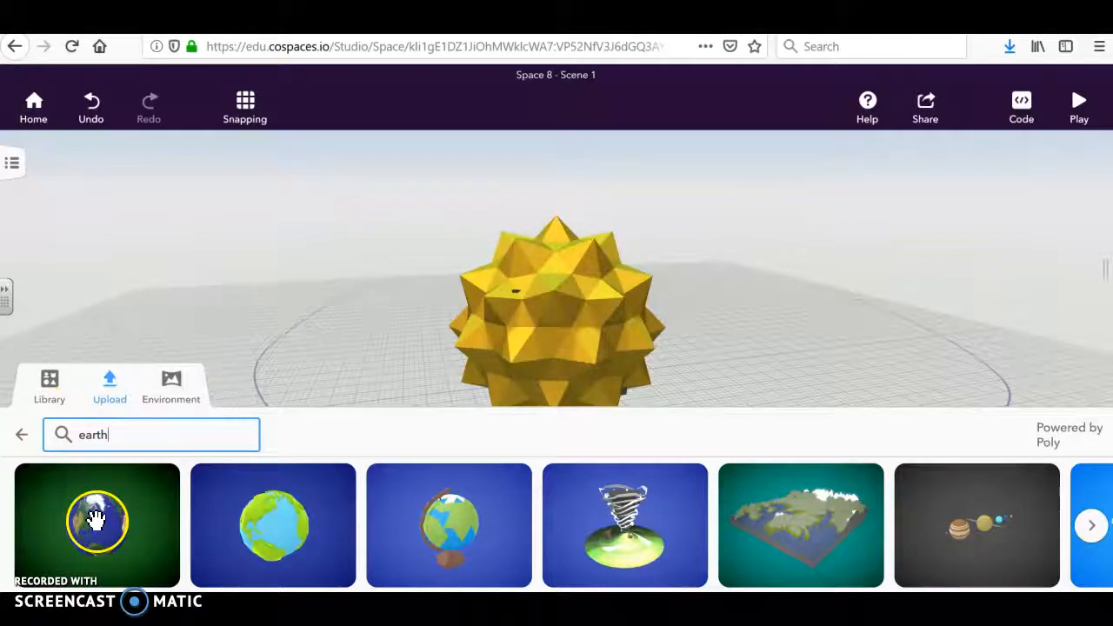
{"action": "left_click_drag", "start_coordinate": [94, 523], "coordinate": [408, 499]}
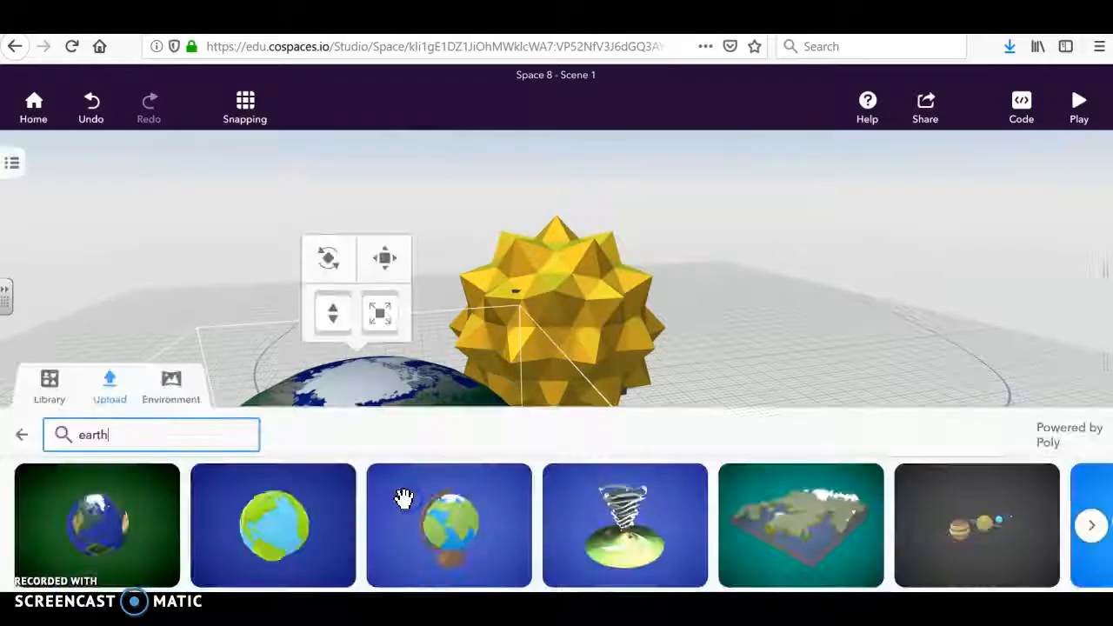
{"action": "left_click", "coordinate": [77, 393]}
{"action": "left_click", "coordinate": [107, 382]}
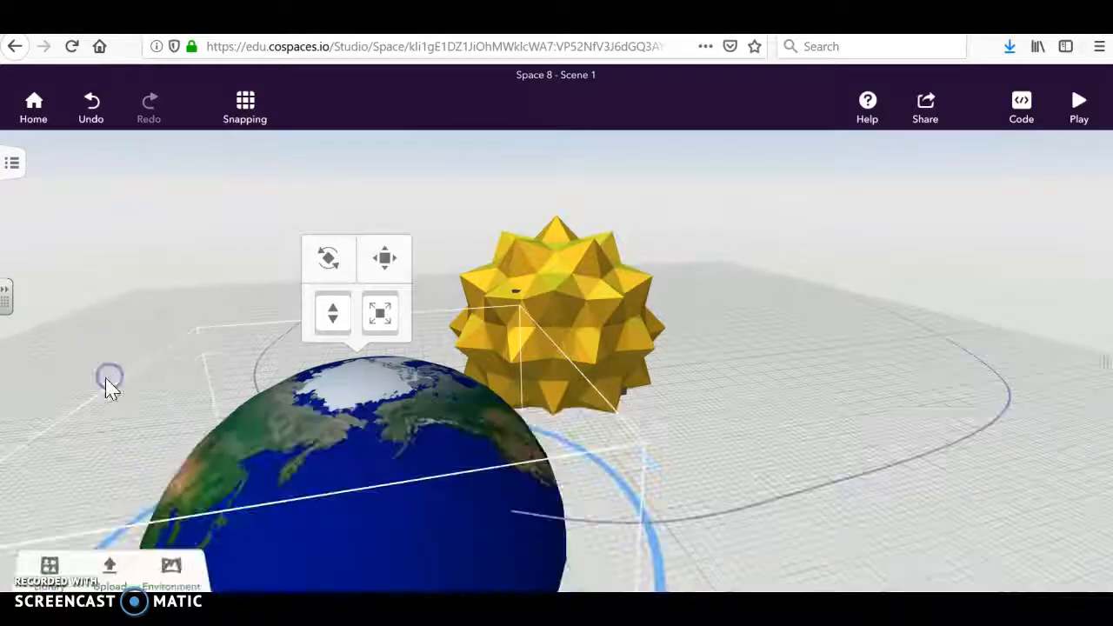
Shrink the Earth until it is much smaller than the sun and adjust its height above the ground
{"action": "left_click_drag", "start_coordinate": [380, 315], "coordinate": [359, 520]}
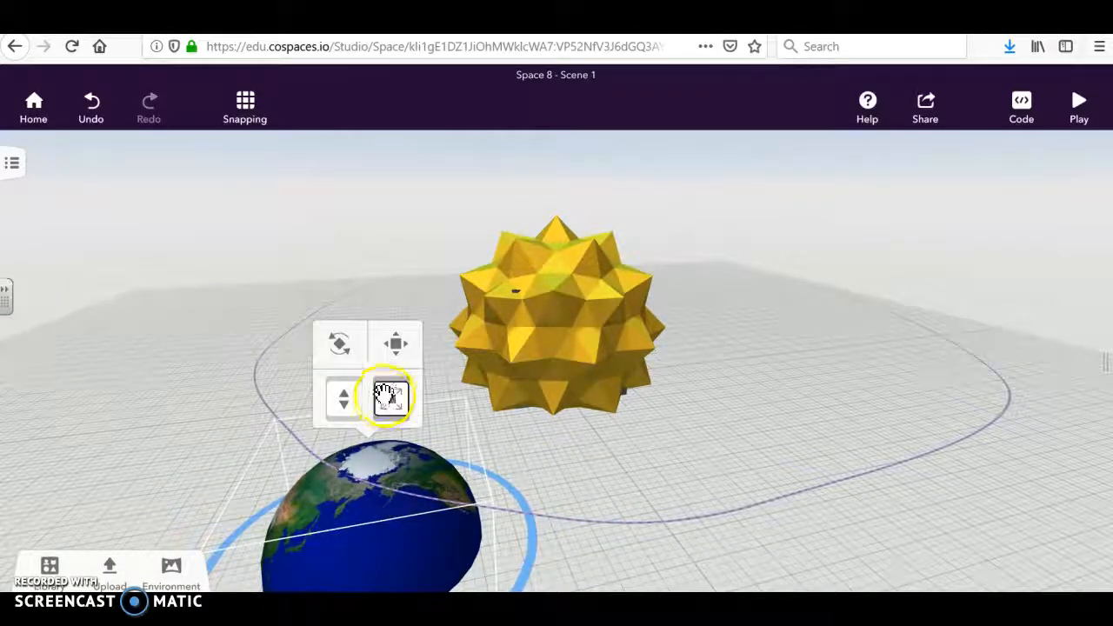
{"action": "left_click_drag", "start_coordinate": [342, 397], "coordinate": [316, 464]}
{"action": "left_click_drag", "start_coordinate": [342, 403], "coordinate": [341, 371]}
Move the Earth onto the left side of the purple round path
{"action": "left_click_drag", "start_coordinate": [252, 472], "coordinate": [374, 475]}
{"action": "left_click_drag", "start_coordinate": [725, 343], "coordinate": [718, 369]}
{"action": "left_click_drag", "start_coordinate": [576, 517], "coordinate": [400, 499]}
{"action": "left_click", "coordinate": [273, 397]}
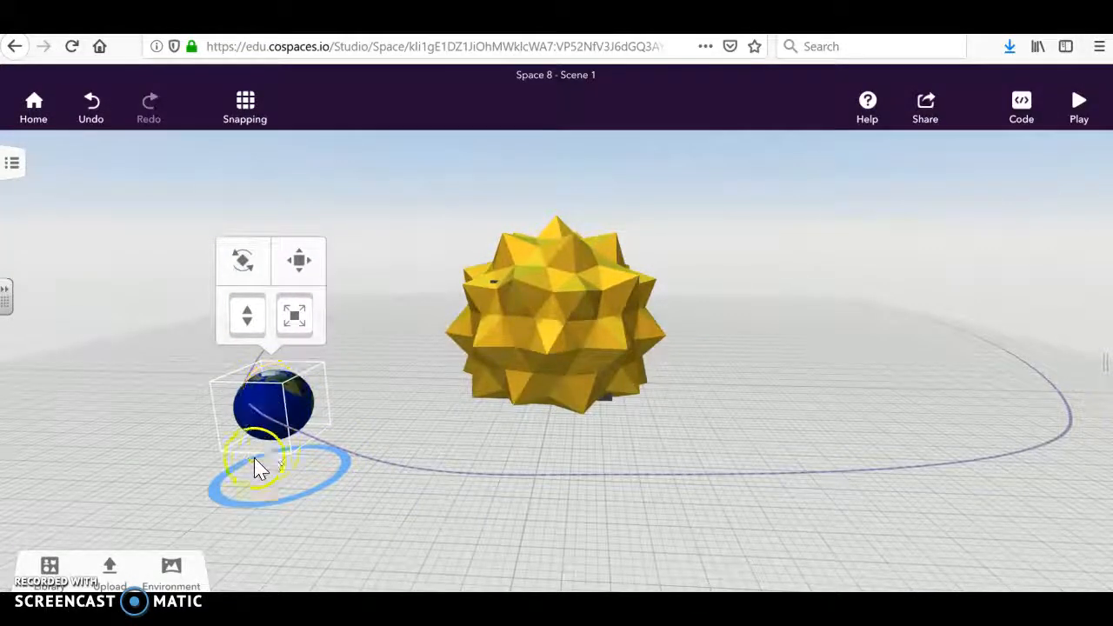
{"action": "left_click_drag", "start_coordinate": [256, 416], "coordinate": [242, 419]}
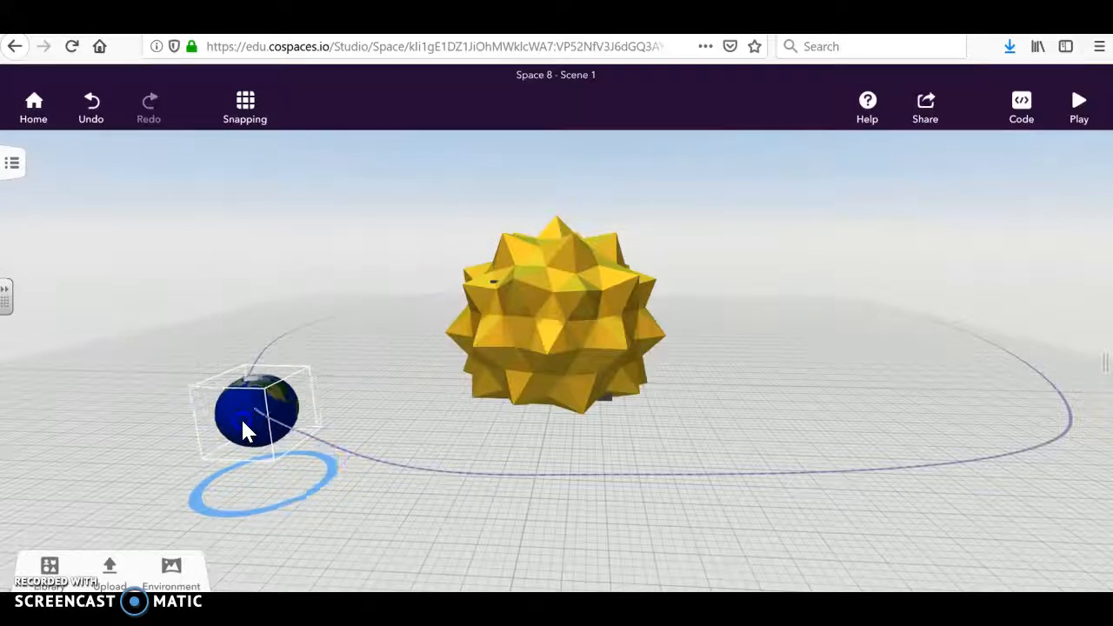
Enable the Earth model for use in CoBlocks
{"action": "left_click", "coordinate": [242, 419]}
{"action": "right_click", "coordinate": [240, 418]}
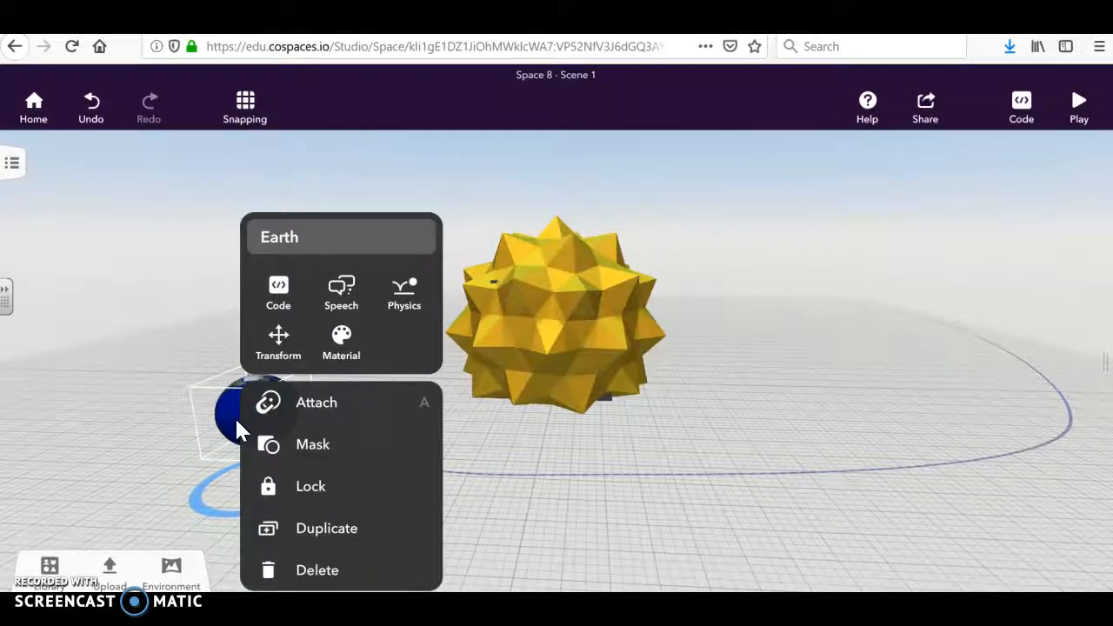
{"action": "left_click", "coordinate": [278, 289]}
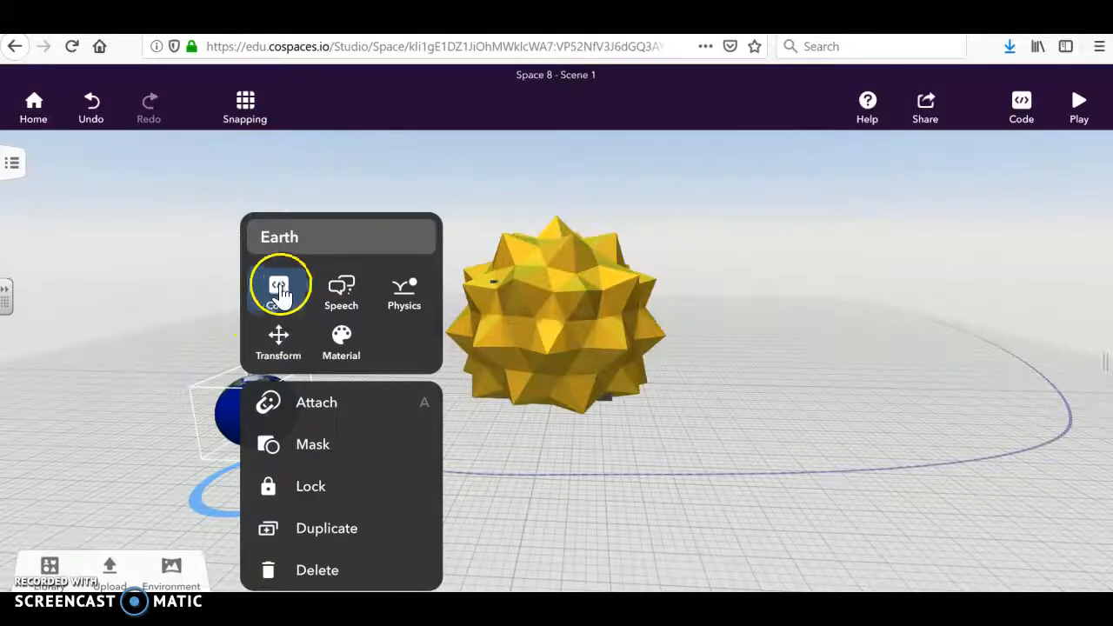
{"action": "left_click", "coordinate": [278, 289]}
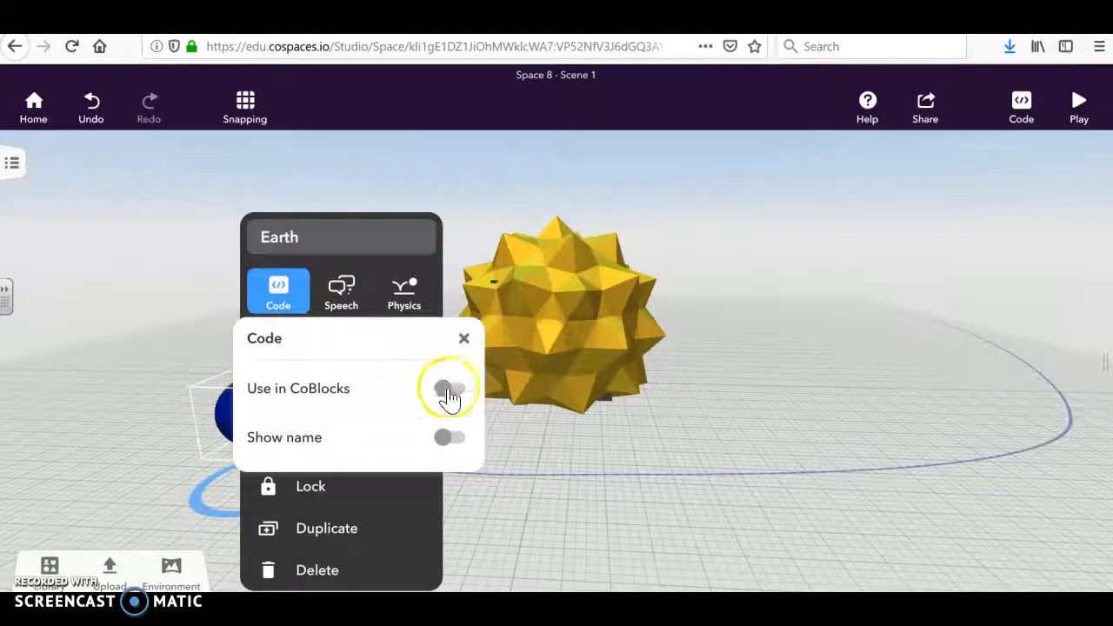
{"action": "left_click", "coordinate": [466, 340]}
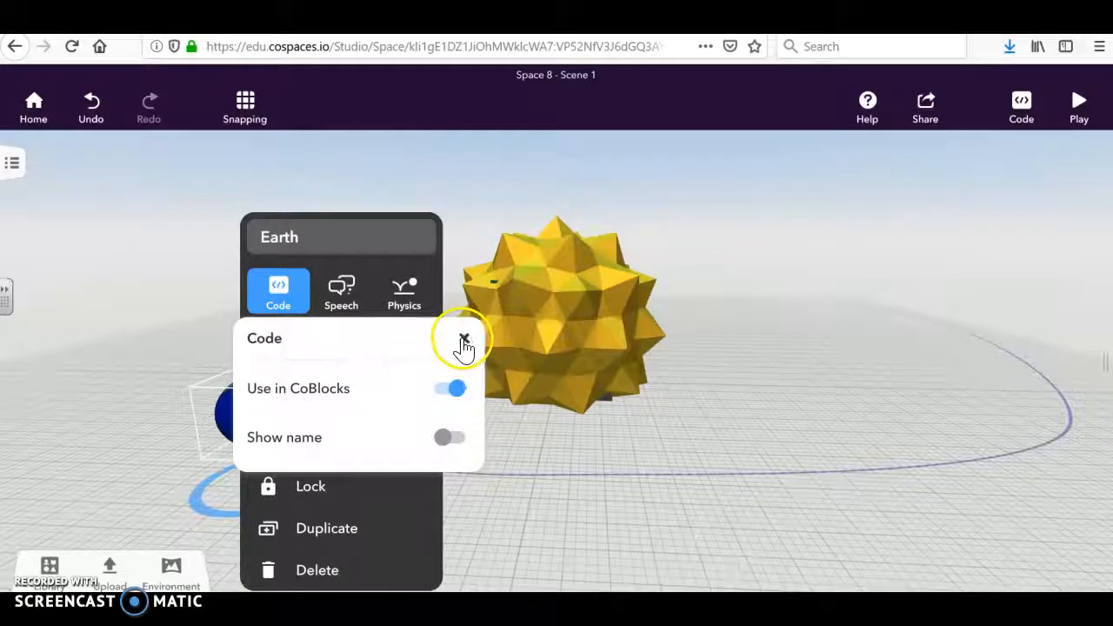
{"action": "left_click", "coordinate": [496, 501]}
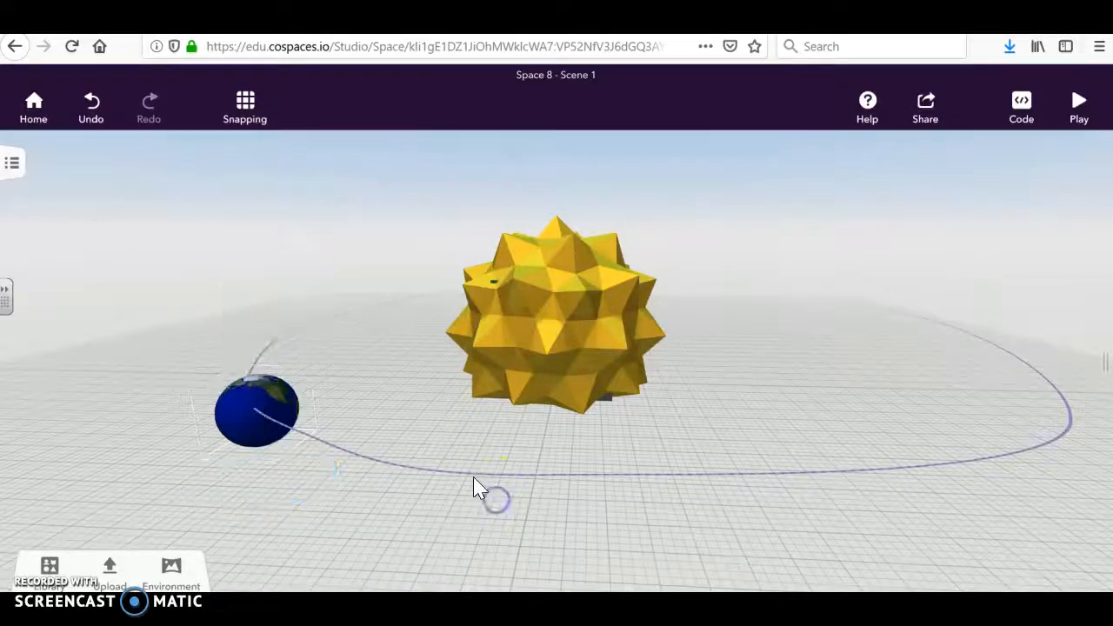
Rename the purple round path as Earth Path and enable it for use in CoBlocks
{"action": "left_click", "coordinate": [470, 475]}
{"action": "left_click", "coordinate": [461, 475]}
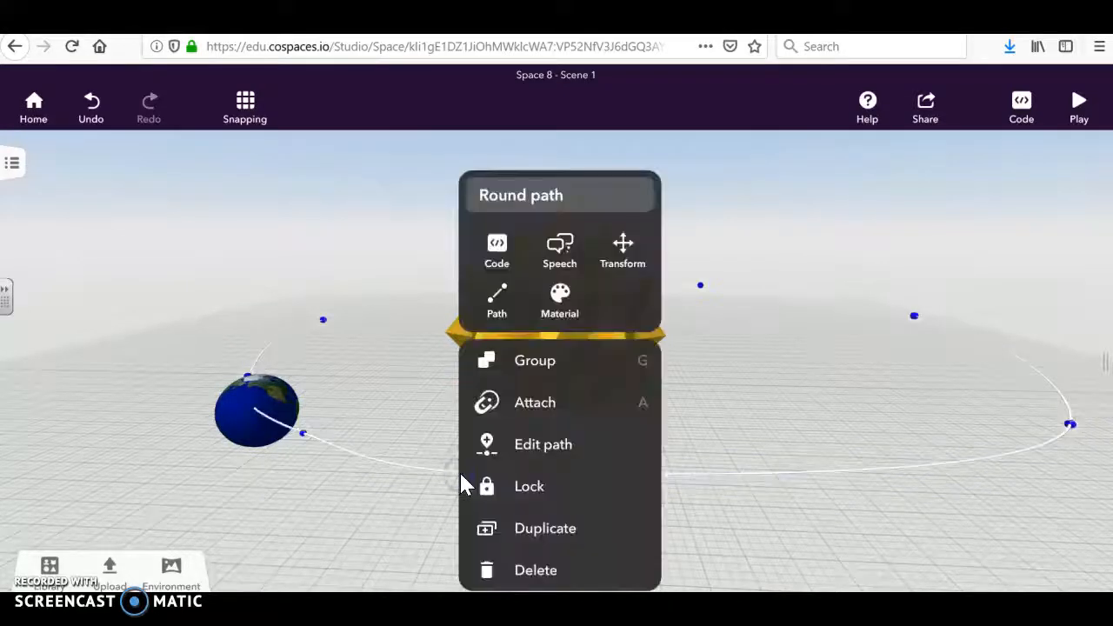
{"action": "left_click", "coordinate": [587, 197]}
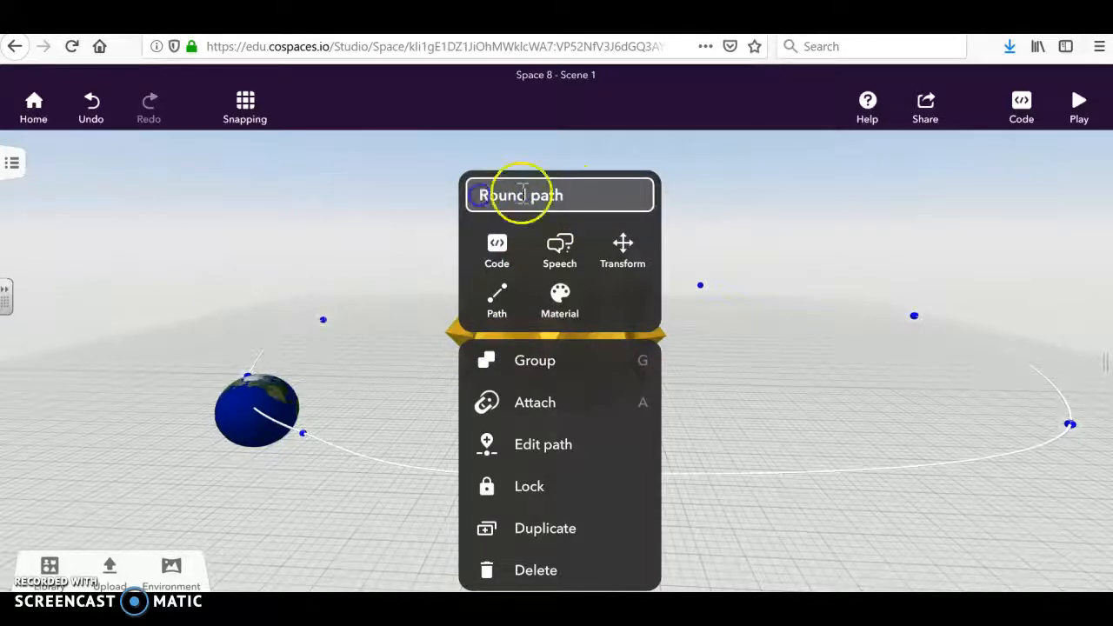
{"action": "left_click_drag", "start_coordinate": [522, 193], "coordinate": [573, 197]}
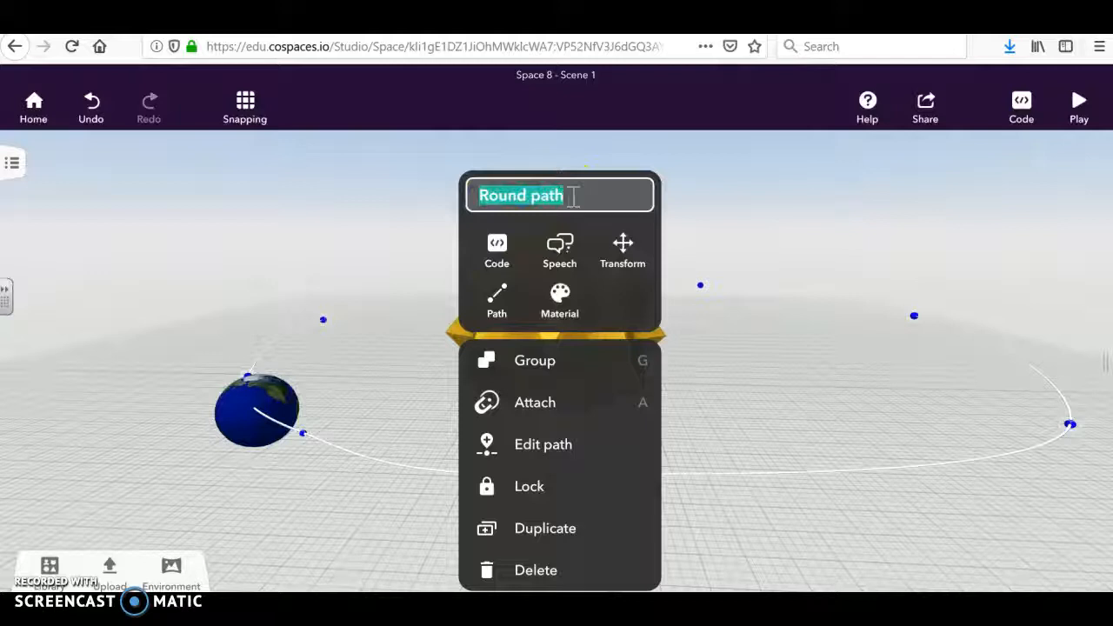
{"action": "type", "text": "Earth Path"}
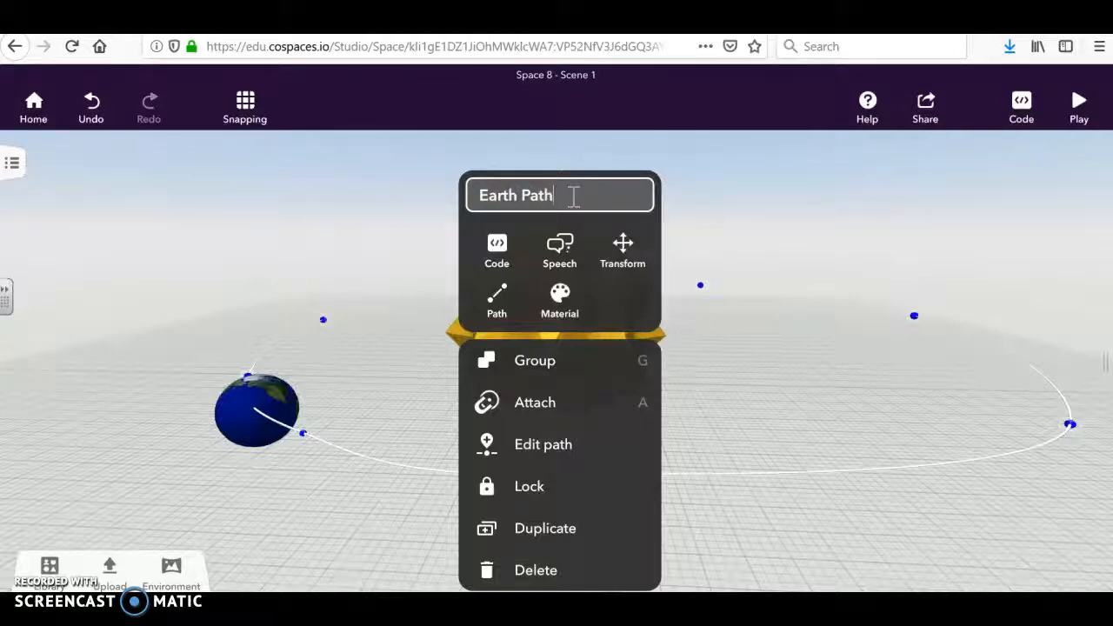
{"action": "left_click", "coordinate": [497, 245]}
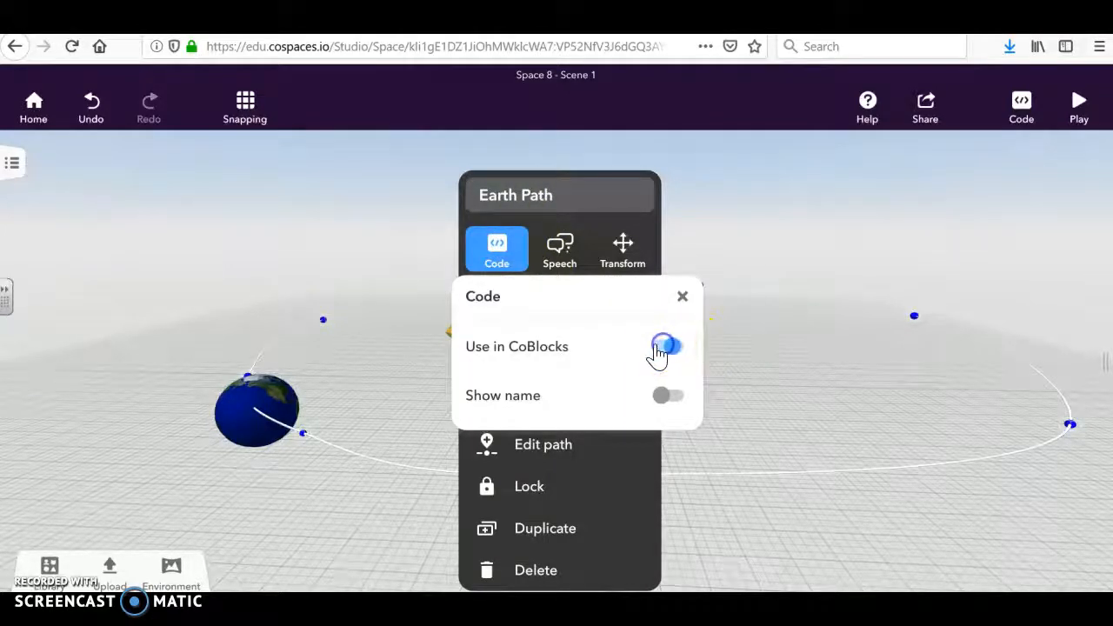
{"action": "left_click", "coordinate": [346, 511]}
Create a CoBlocks script for the scene and expand the code editor to full width
{"action": "mouse_move", "coordinate": [375, 418]}
{"action": "left_mouse_down"}
{"action": "mouse_move", "coordinate": [412, 457]}
{"action": "mouse_move", "coordinate": [477, 472]}
{"action": "mouse_move", "coordinate": [390, 472]}
{"action": "mouse_move", "coordinate": [373, 460]}
{"action": "mouse_move", "coordinate": [433, 498]}
{"action": "mouse_move", "coordinate": [597, 489]}
{"action": "mouse_move", "coordinate": [494, 495]}
{"action": "mouse_move", "coordinate": [330, 476]}
{"action": "mouse_move", "coordinate": [323, 427]}
{"action": "left_mouse_up"}
{"action": "left_click", "coordinate": [1021, 105]}
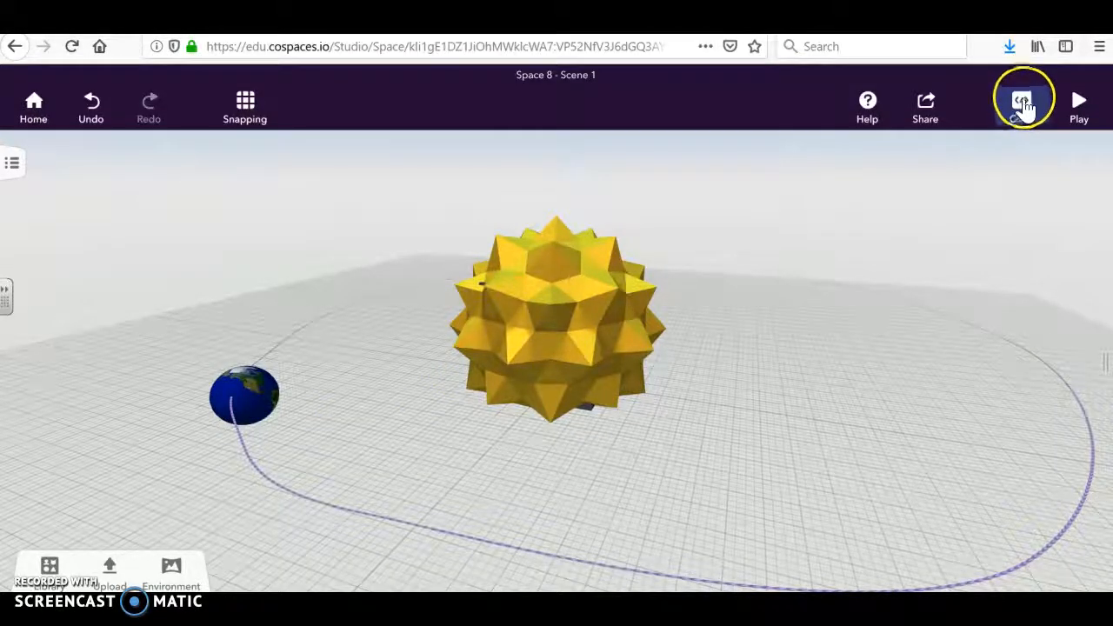
{"action": "left_click", "coordinate": [1021, 104]}
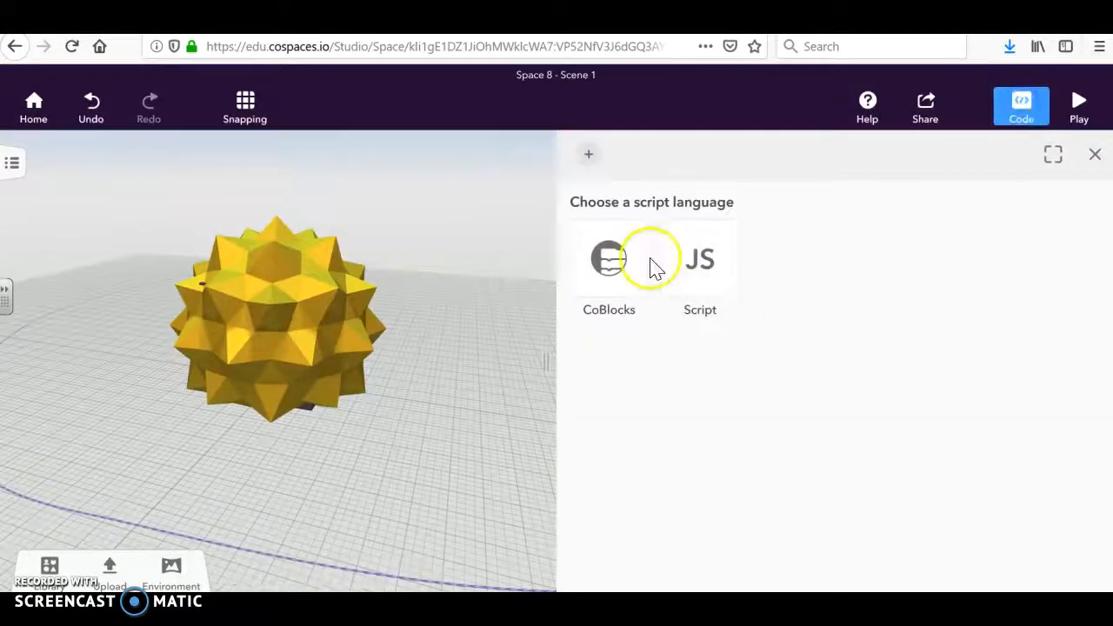
{"action": "left_click", "coordinate": [612, 265]}
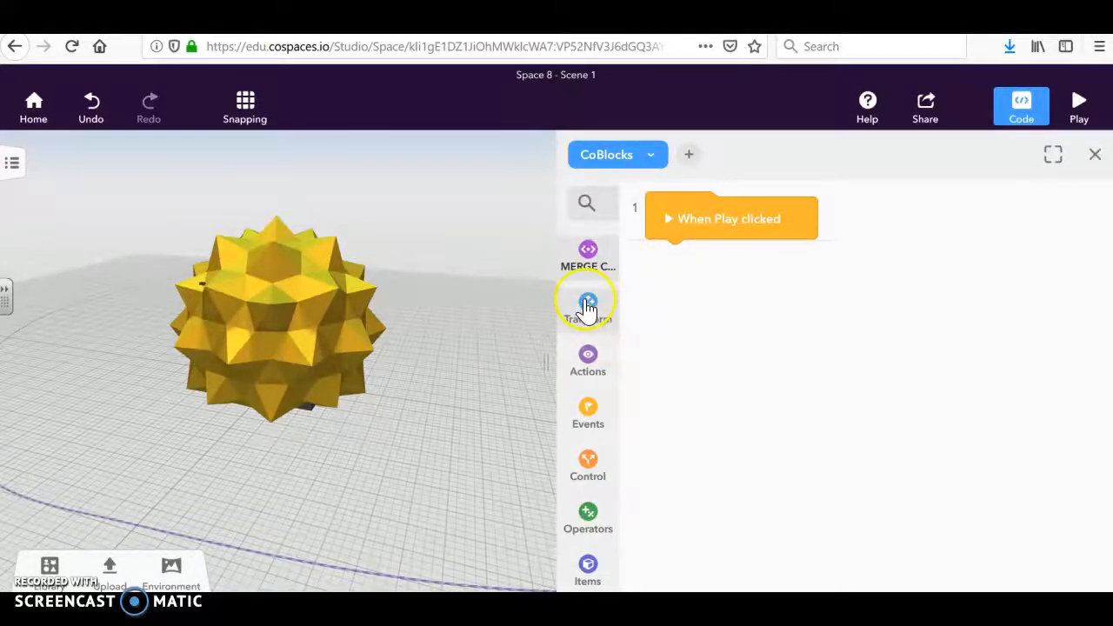
{"action": "left_click", "coordinate": [1056, 156]}
Add a block under When Play clicked moving Earth on Earth Path in 5 sec., and play the scene to test it
{"action": "left_click", "coordinate": [50, 304]}
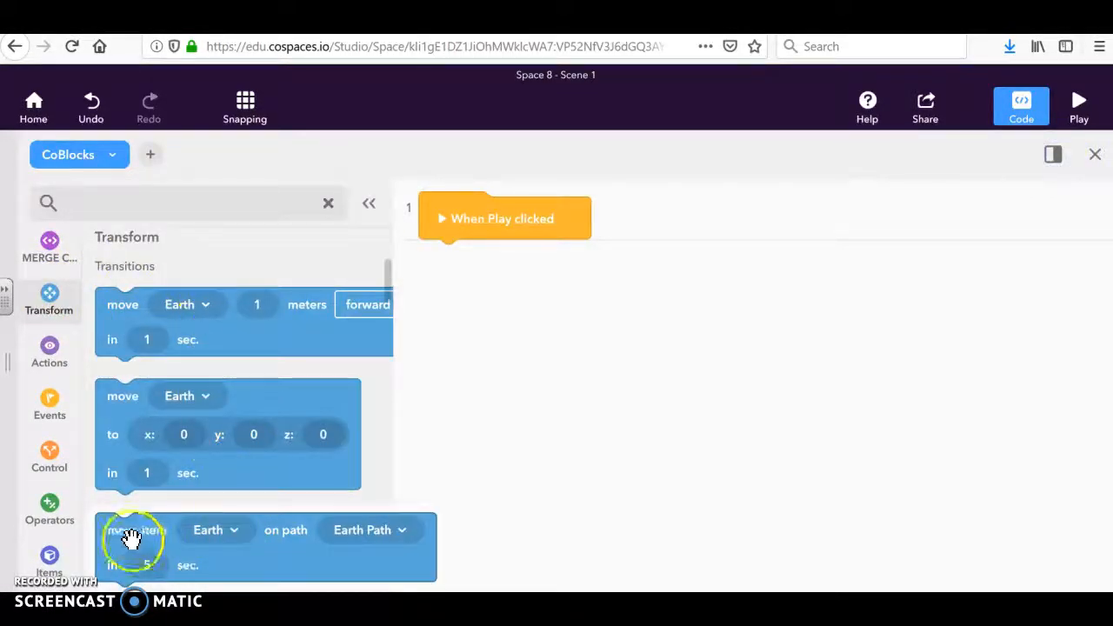
{"action": "left_click_drag", "start_coordinate": [293, 537], "coordinate": [596, 271]}
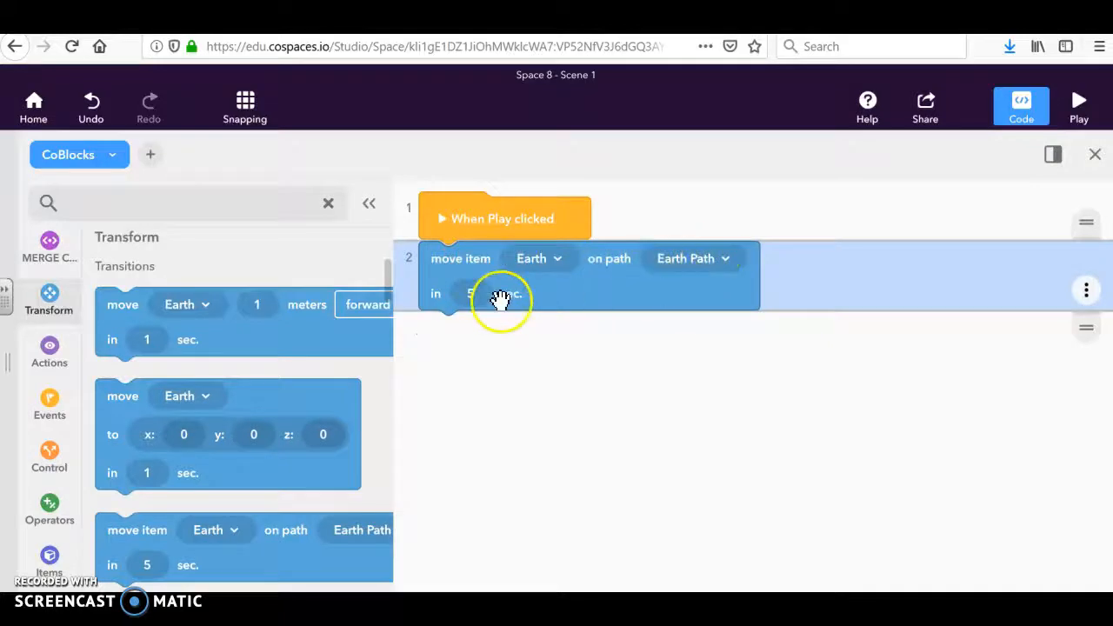
{"action": "left_click", "coordinate": [1078, 108]}
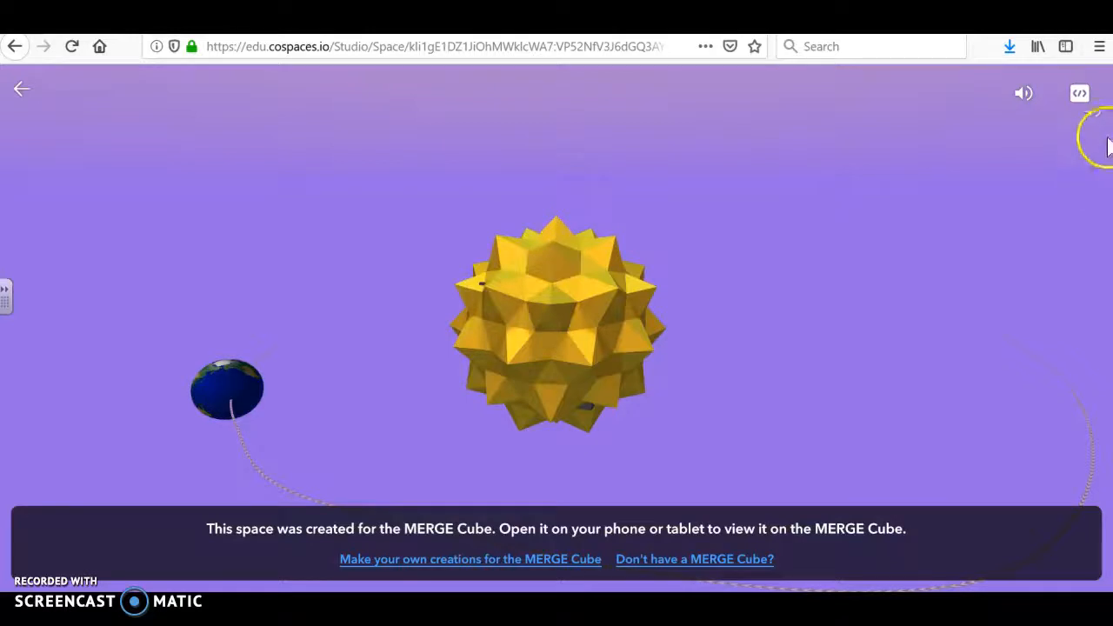
{"action": "left_click", "coordinate": [24, 91]}
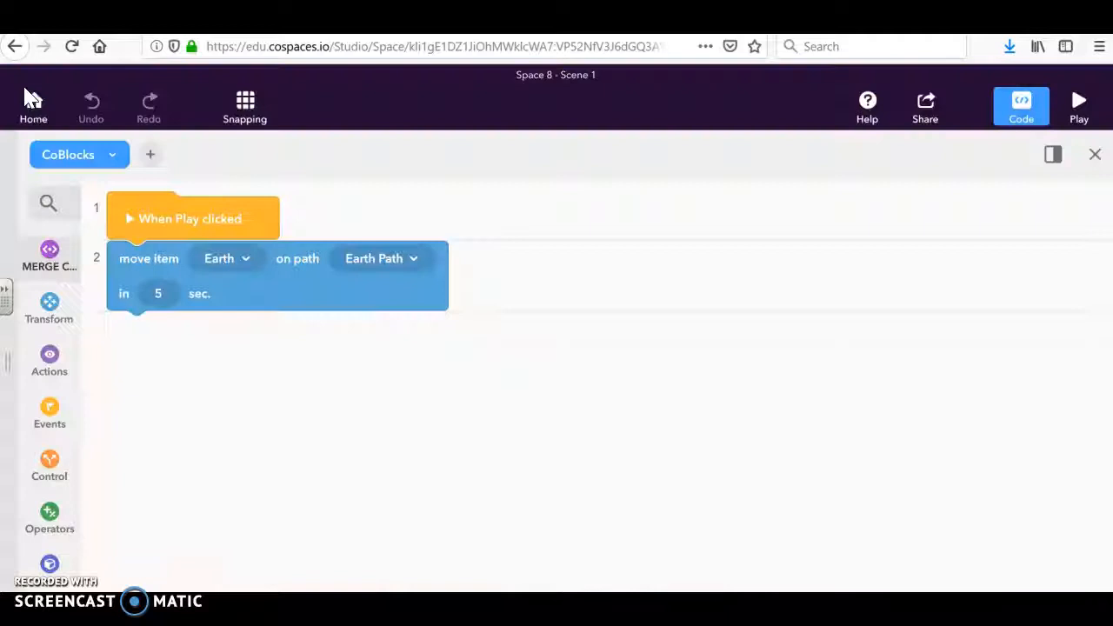
Wrap the Earth's move block in a forever loop, test it by playing the scene, and close the code editor
{"action": "left_click", "coordinate": [49, 468]}
{"action": "left_click_drag", "start_coordinate": [137, 305], "coordinate": [472, 277]}
{"action": "left_click_drag", "start_coordinate": [547, 340], "coordinate": [434, 315]}
{"action": "left_click", "coordinate": [617, 315]}
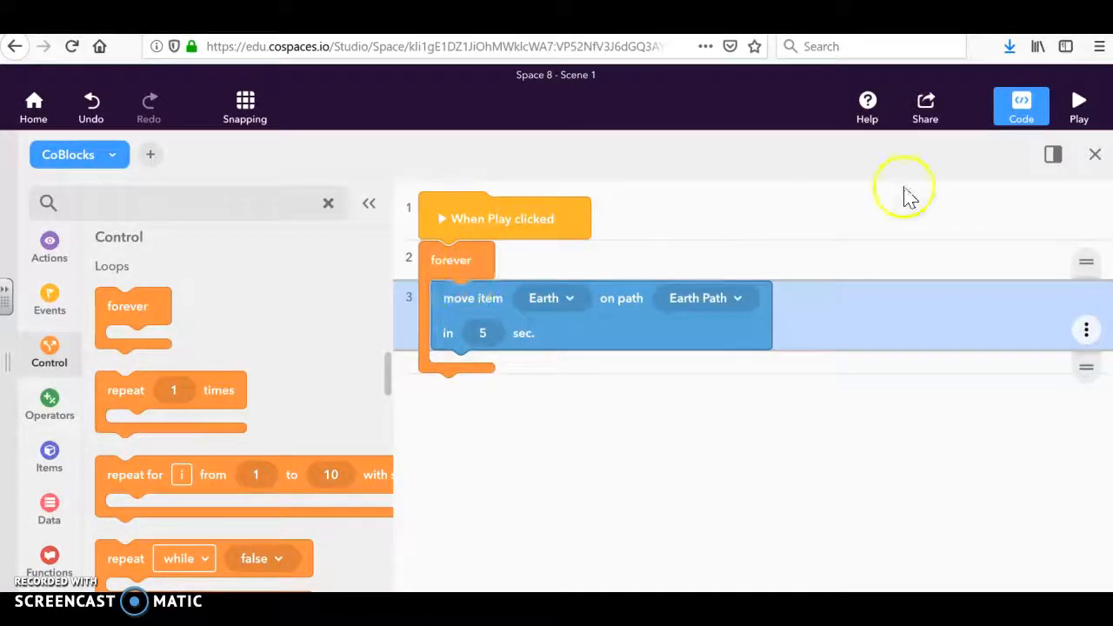
{"action": "left_click", "coordinate": [1078, 103]}
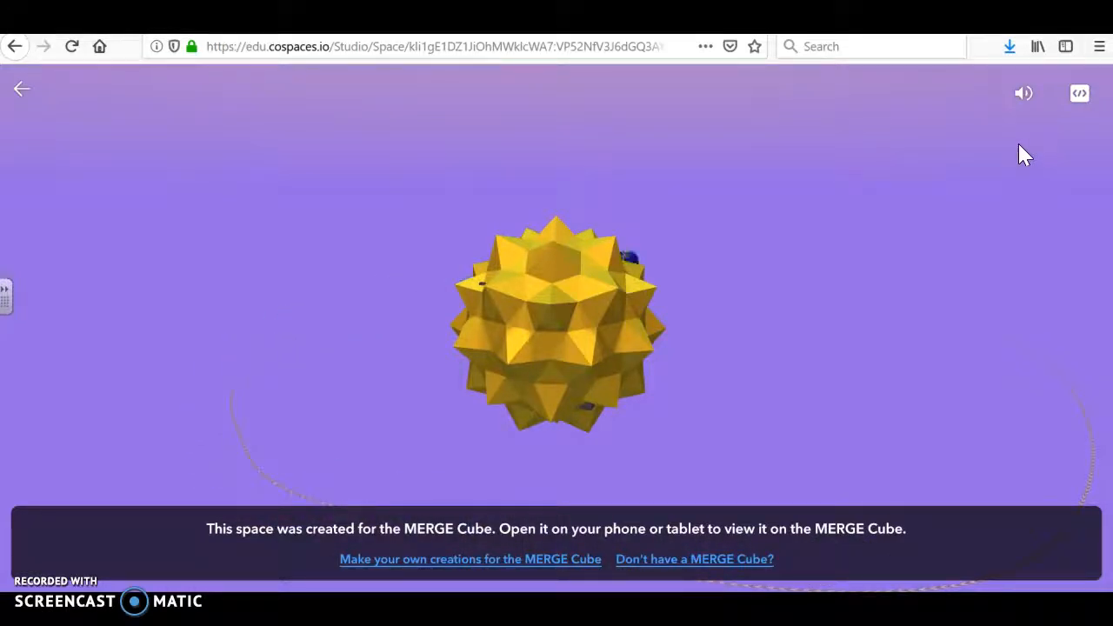
{"action": "left_click", "coordinate": [19, 88]}
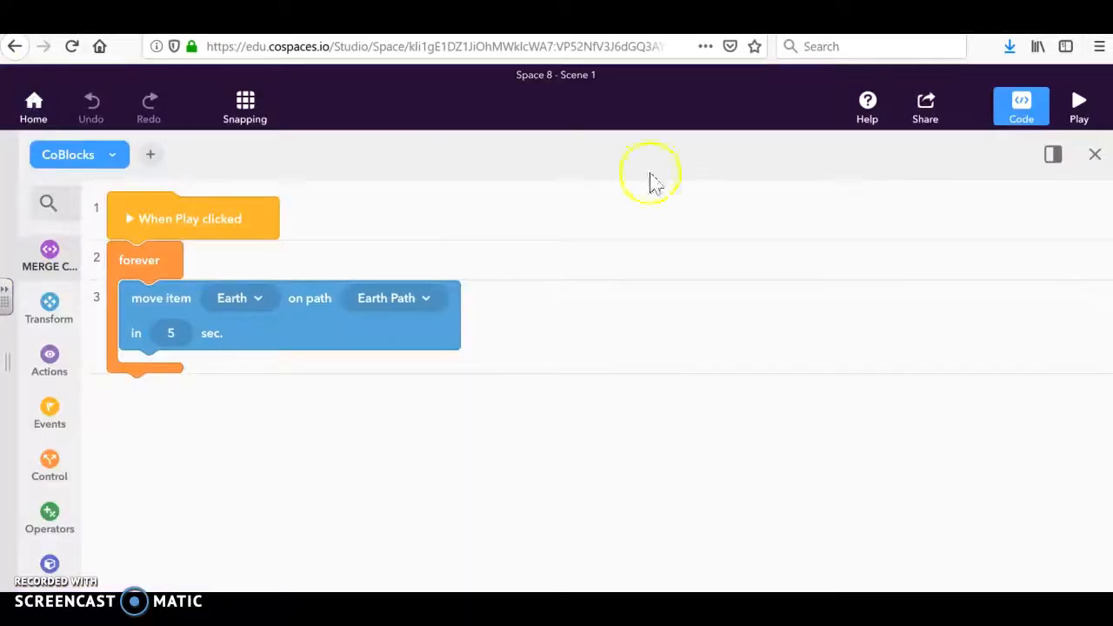
{"action": "left_click", "coordinate": [1094, 156]}
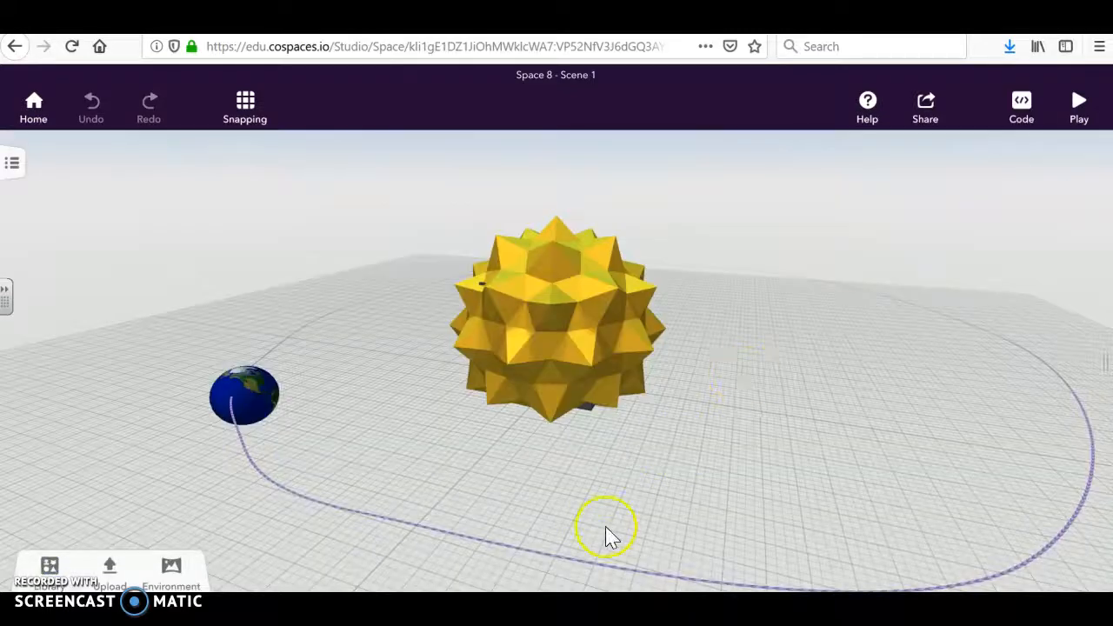
Place a second round path on the ground in front of the sun, outside the Earth's orbit
{"action": "scroll", "coordinate": [614, 504], "scroll_direction": "down", "scroll_amount": 5}
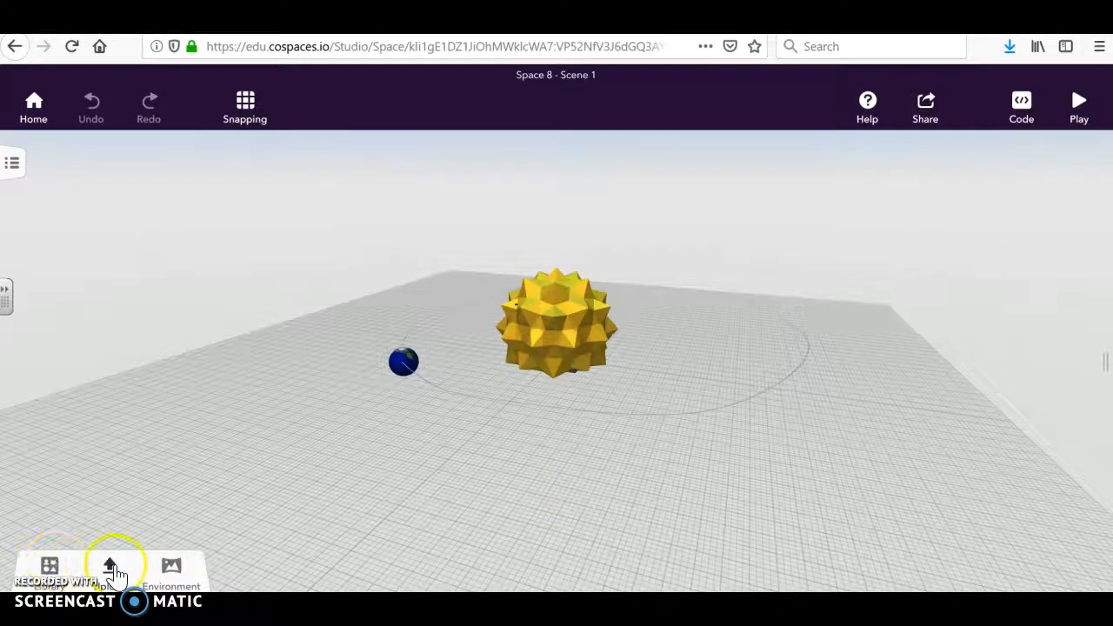
{"action": "left_click", "coordinate": [46, 567]}
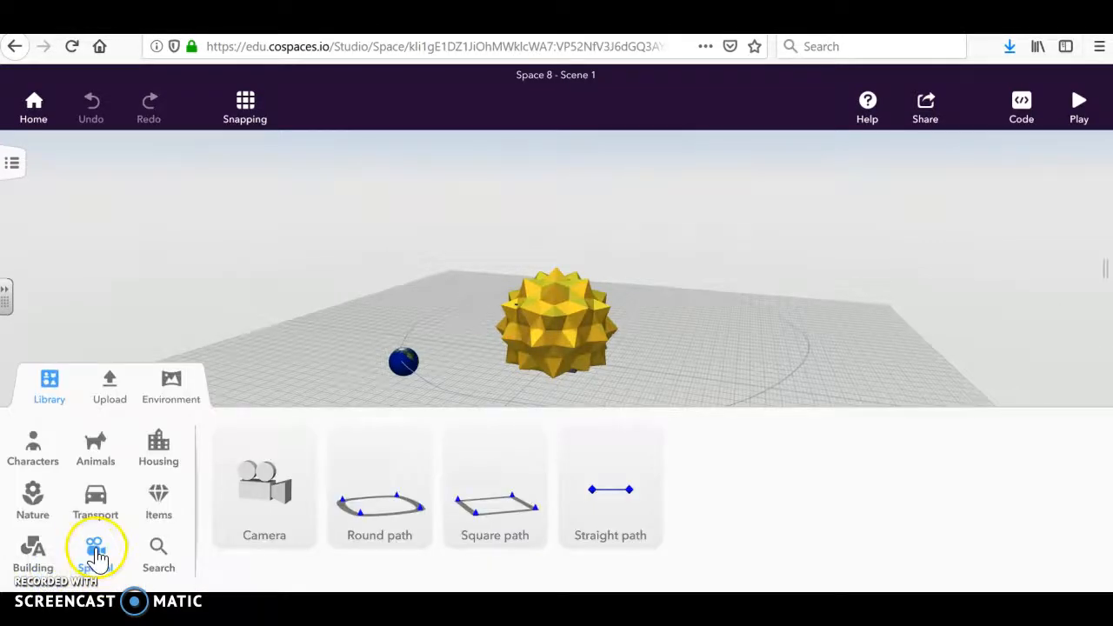
{"action": "left_click_drag", "start_coordinate": [366, 514], "coordinate": [439, 475]}
{"action": "left_click", "coordinate": [291, 372]}
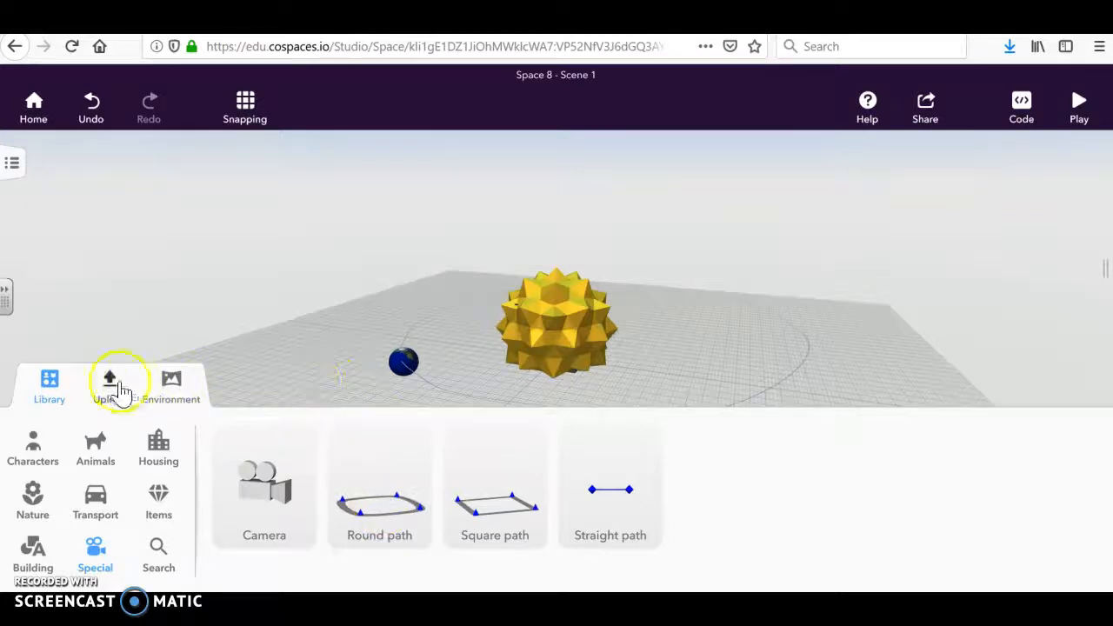
{"action": "left_click", "coordinate": [48, 383]}
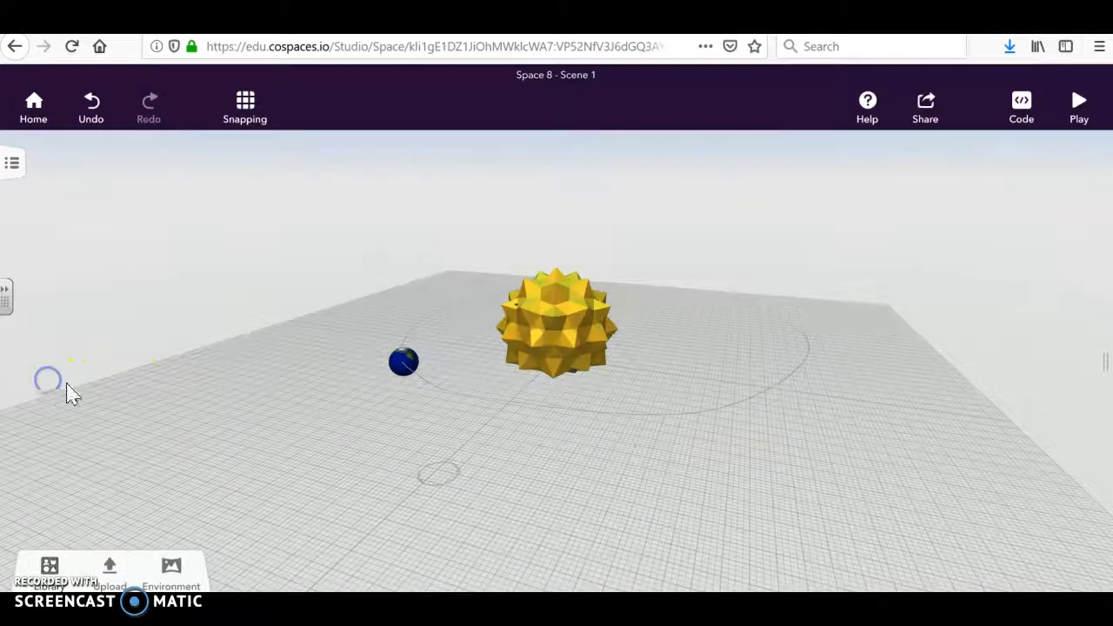
Spread four points of the new round path around the left side and back of the Earth's orbit
{"action": "left_click", "coordinate": [429, 485]}
{"action": "left_click_drag", "start_coordinate": [417, 477], "coordinate": [412, 476]}
{"action": "left_click_drag", "start_coordinate": [249, 438], "coordinate": [249, 437]}
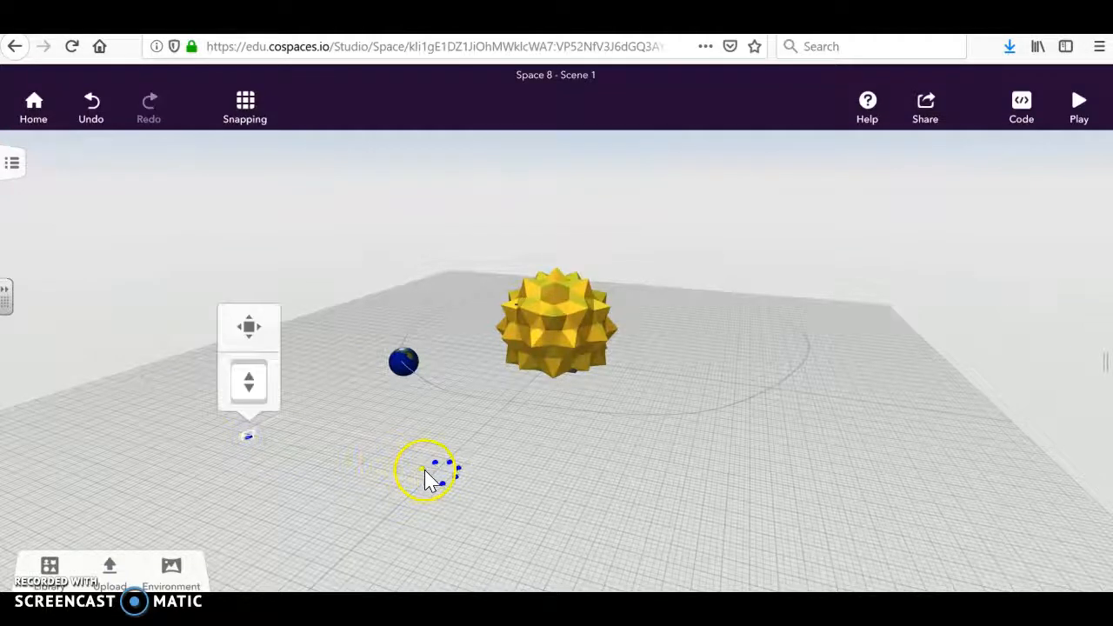
{"action": "left_click", "coordinate": [424, 469]}
{"action": "left_click_drag", "start_coordinate": [321, 345], "coordinate": [320, 339]}
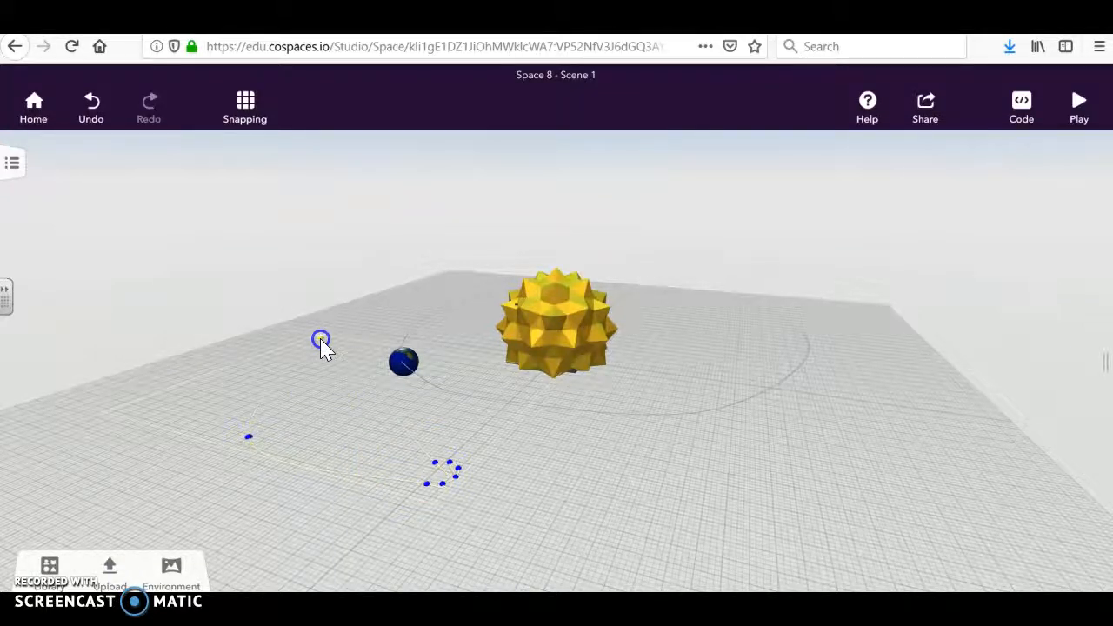
{"action": "left_click", "coordinate": [440, 465]}
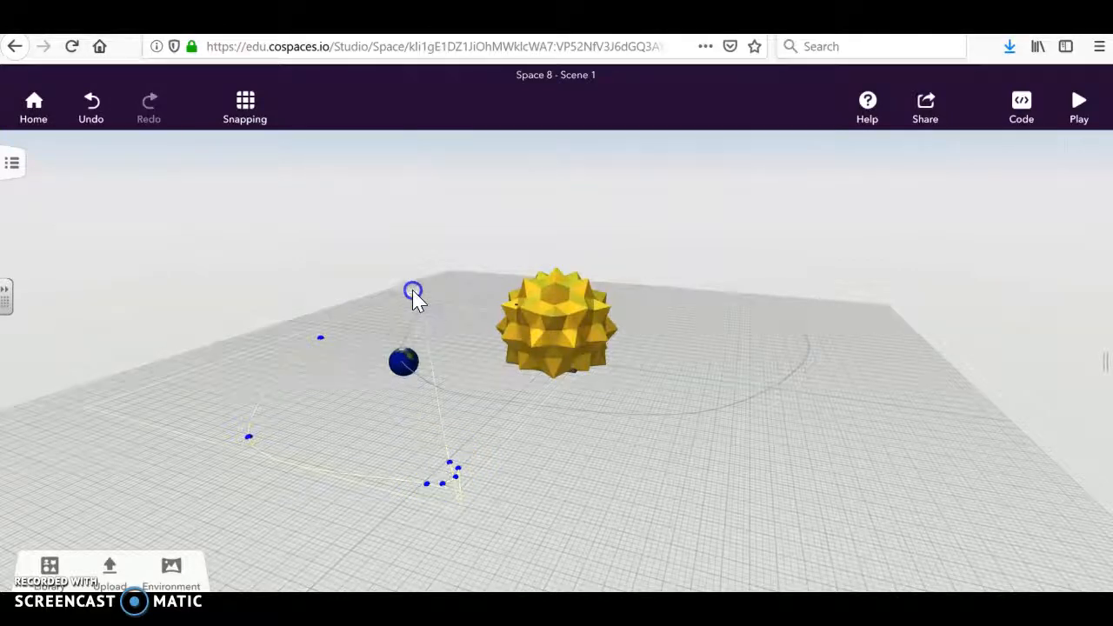
{"action": "left_click_drag", "start_coordinate": [425, 288], "coordinate": [428, 290]}
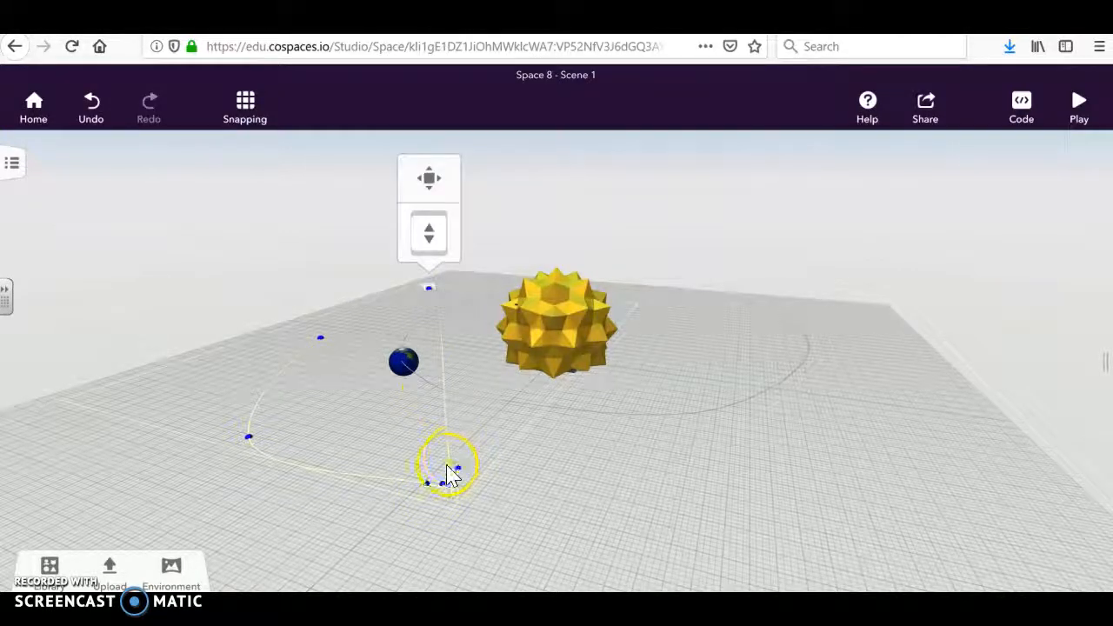
{"action": "left_click", "coordinate": [450, 460]}
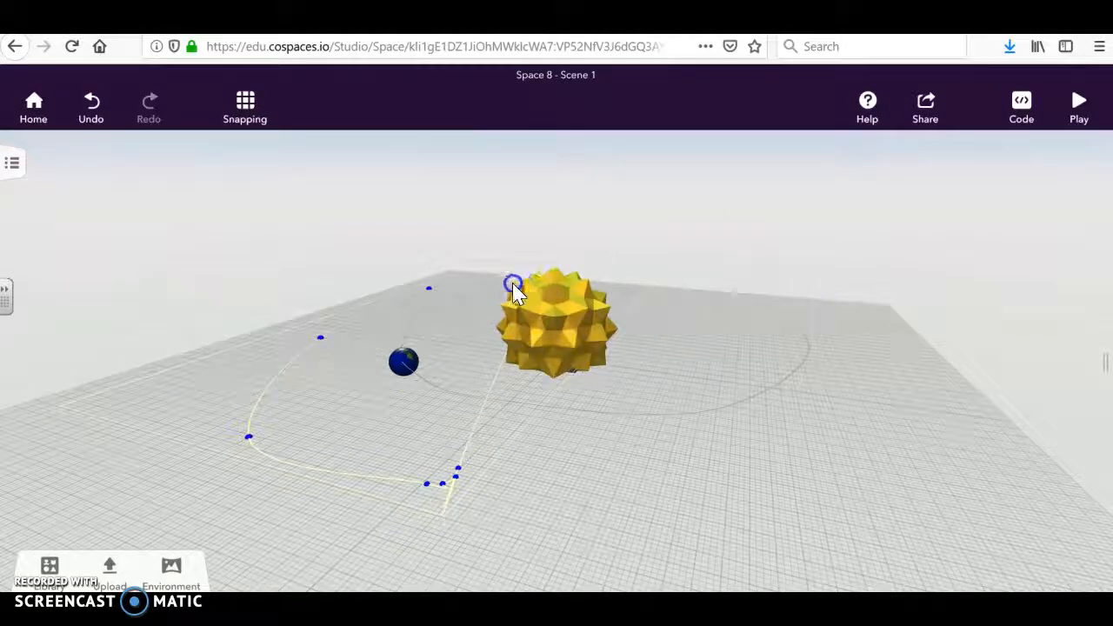
{"action": "left_click", "coordinate": [512, 282]}
Move two bunched points of the outer round path to the right side and front right of the Earth's orbit
{"action": "left_click_drag", "start_coordinate": [638, 385], "coordinate": [594, 496]}
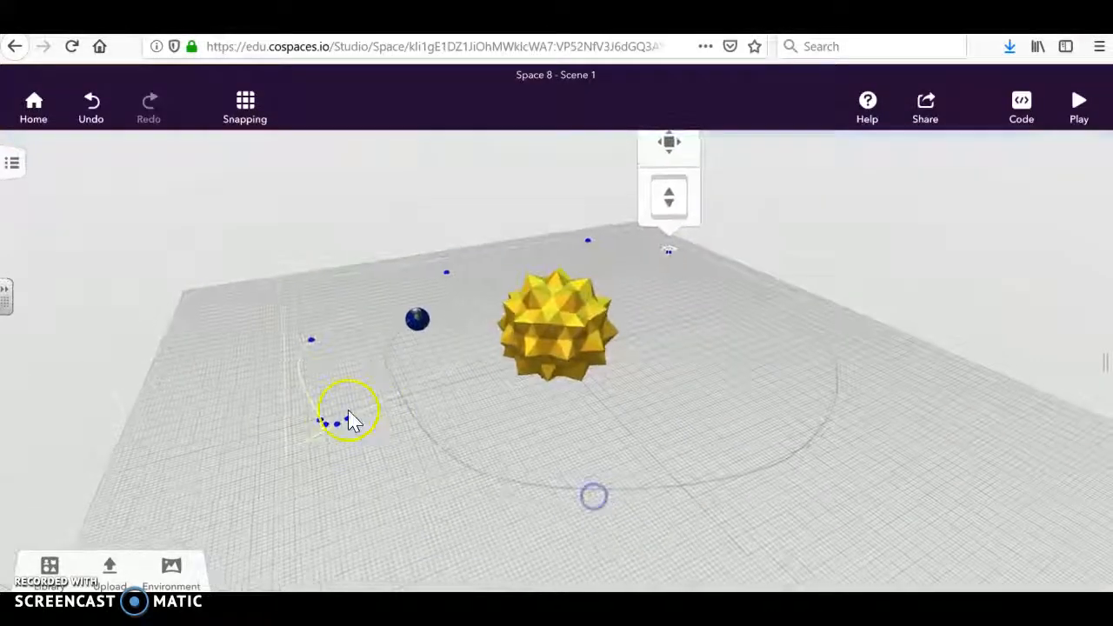
{"action": "left_click_drag", "start_coordinate": [348, 419], "coordinate": [901, 415]}
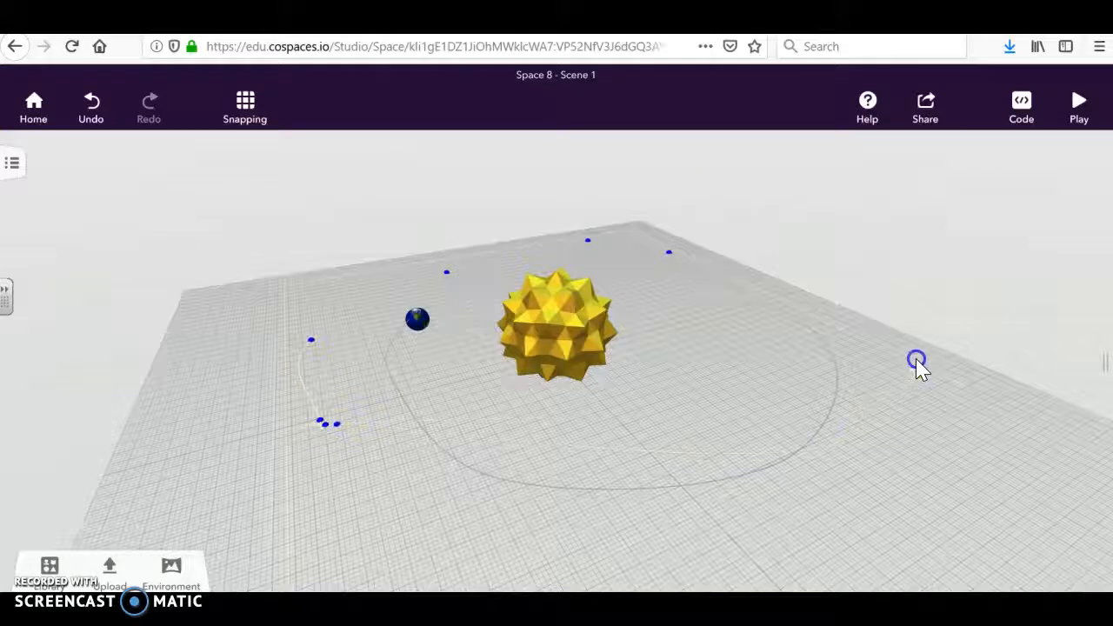
{"action": "left_click", "coordinate": [878, 352]}
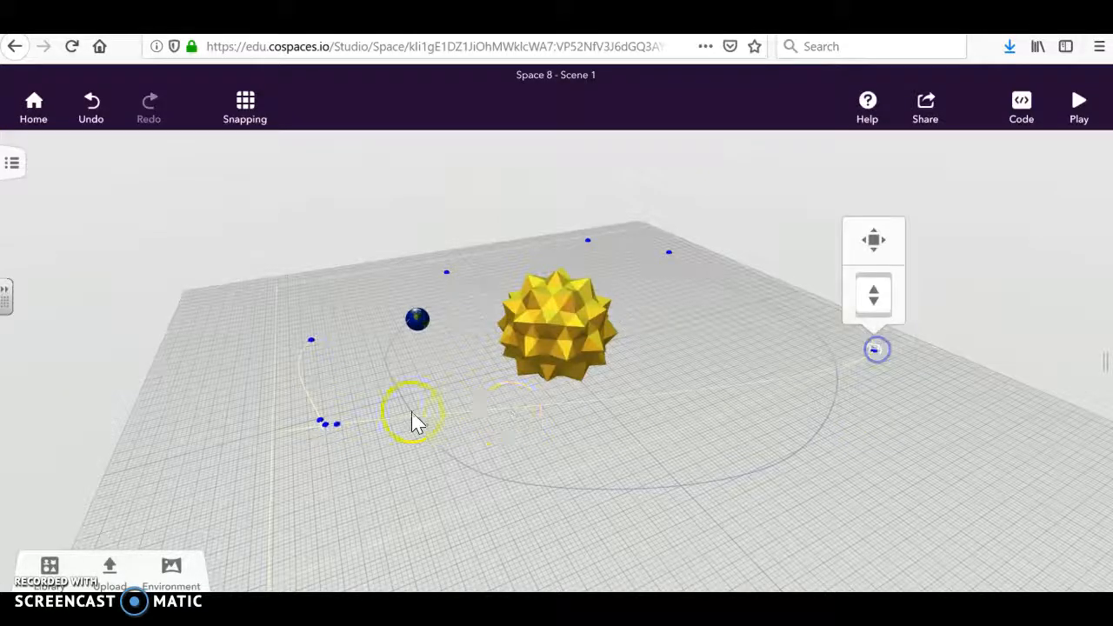
{"action": "left_click", "coordinate": [339, 432]}
{"action": "left_click", "coordinate": [765, 526]}
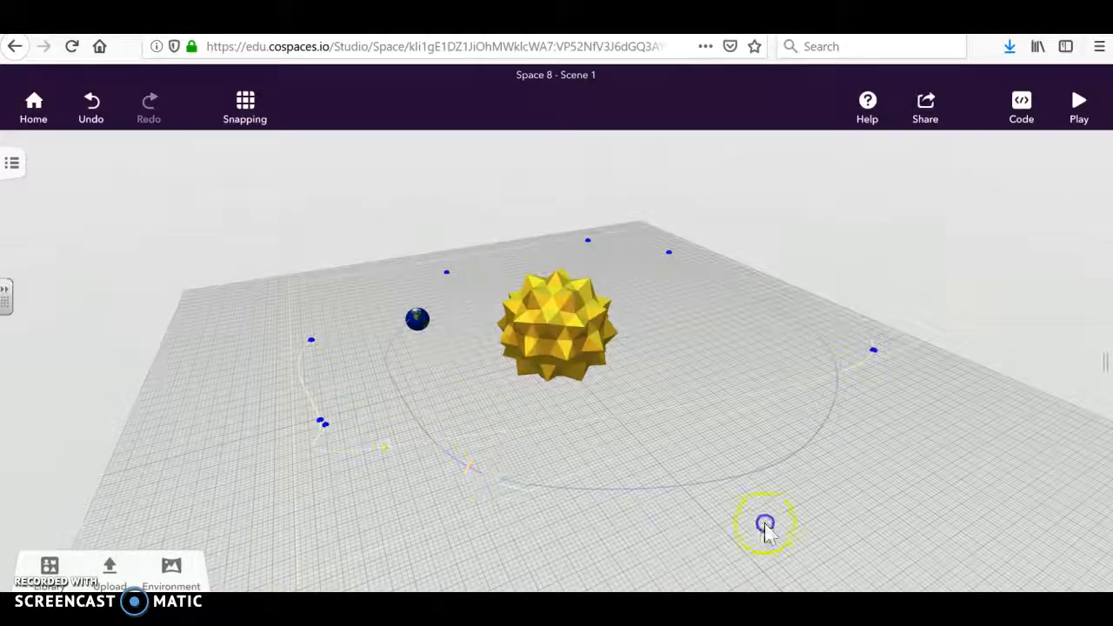
{"action": "left_click", "coordinate": [818, 550]}
Move the remaining bunched path points to the front left and left side, and adjust the two back points to round the outer orbit
{"action": "left_click_drag", "start_coordinate": [326, 422], "coordinate": [338, 541]}
{"action": "left_click", "coordinate": [339, 571]}
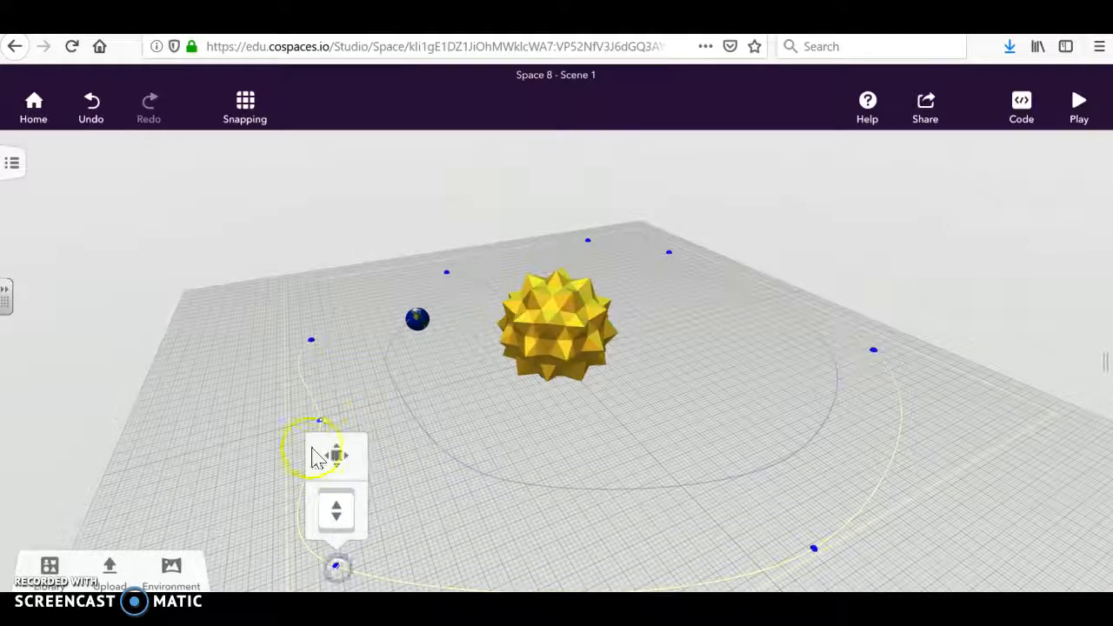
{"action": "left_click", "coordinate": [316, 424]}
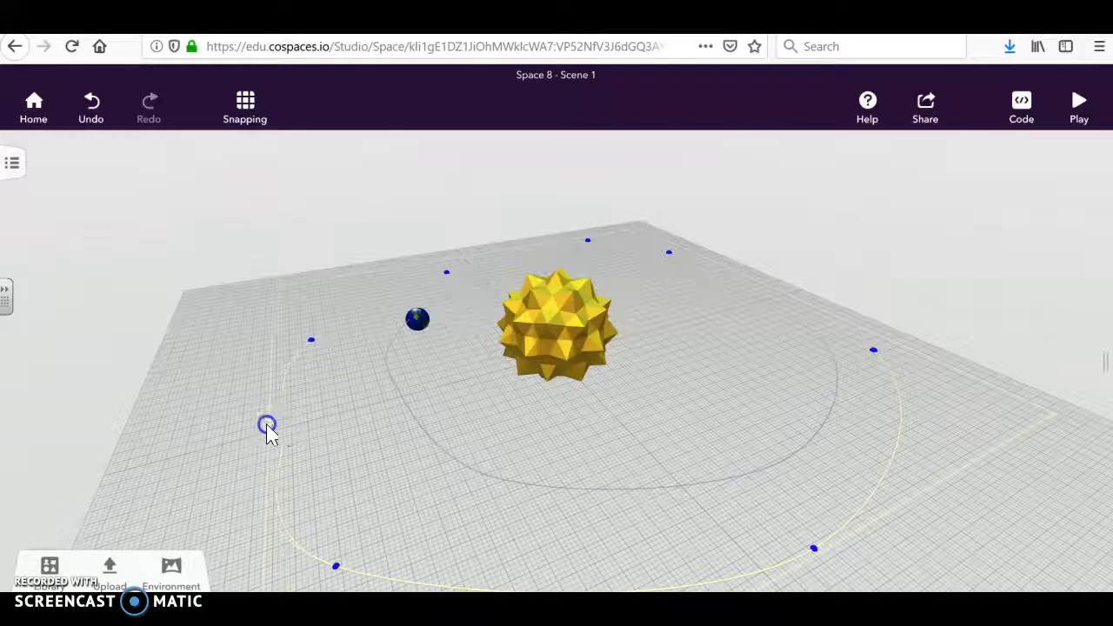
{"action": "left_click", "coordinate": [251, 430]}
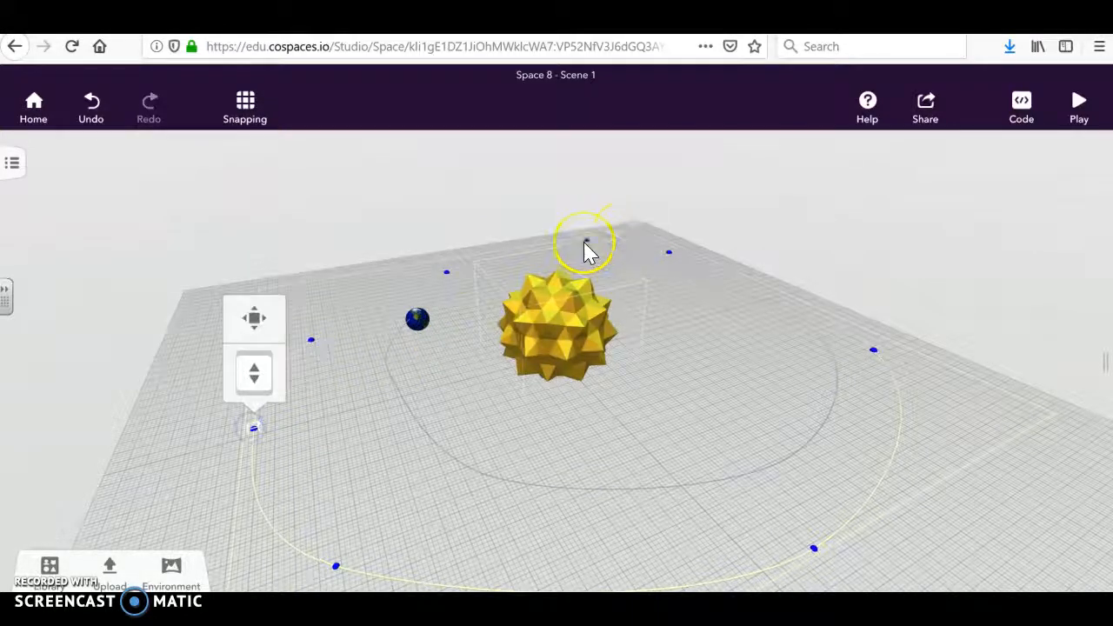
{"action": "left_click", "coordinate": [589, 244]}
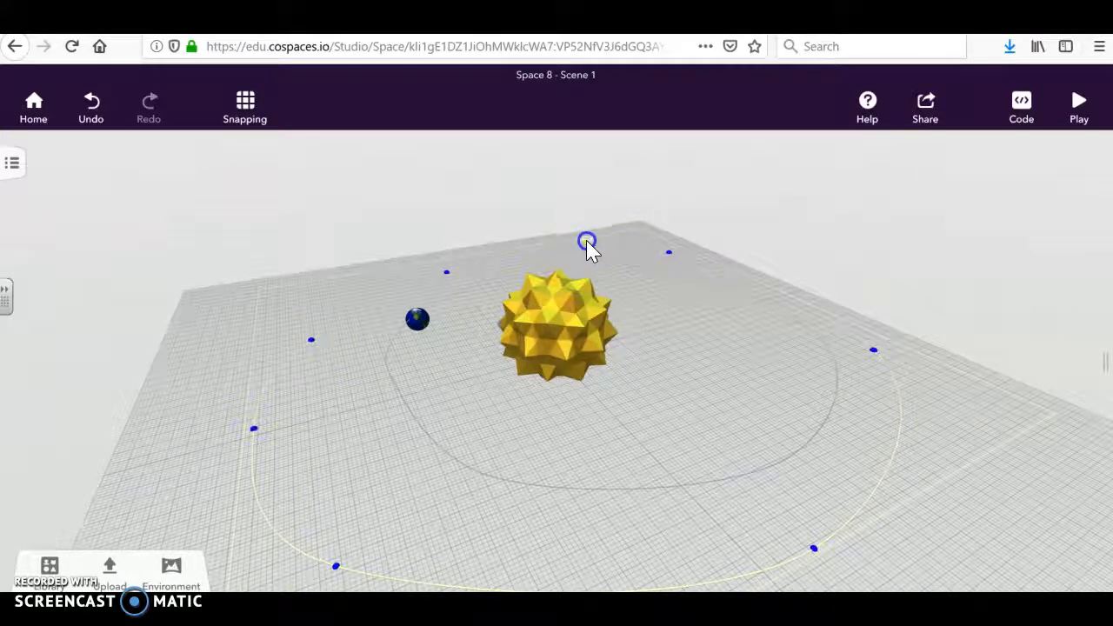
{"action": "left_click", "coordinate": [678, 252]}
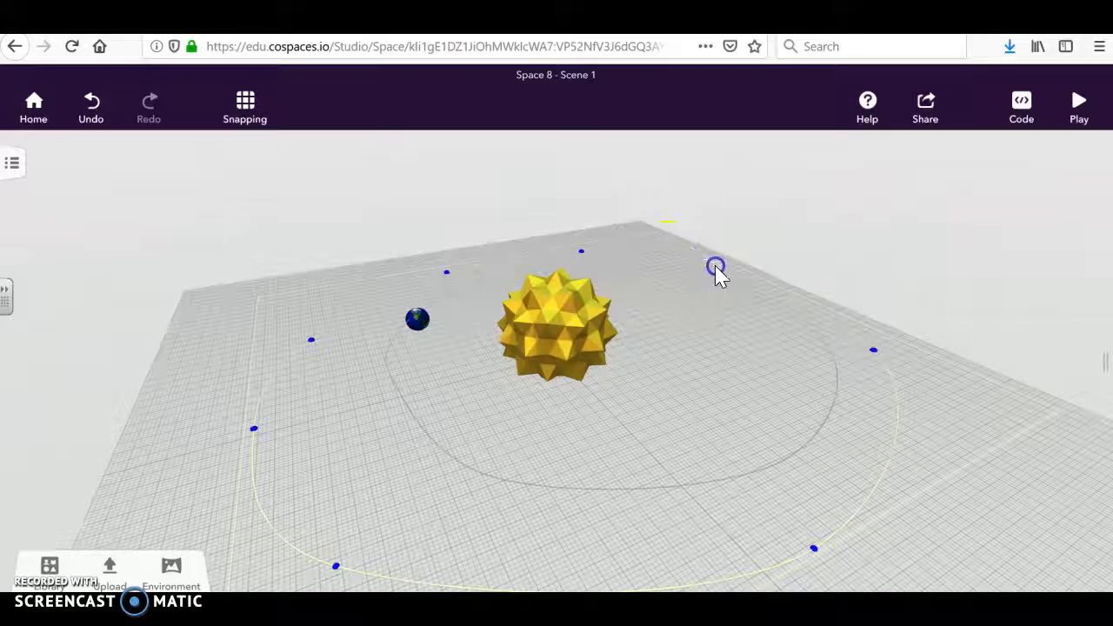
Set the outer round path's Z position to 2.5 meters
{"action": "left_click_drag", "start_coordinate": [278, 400], "coordinate": [335, 353]}
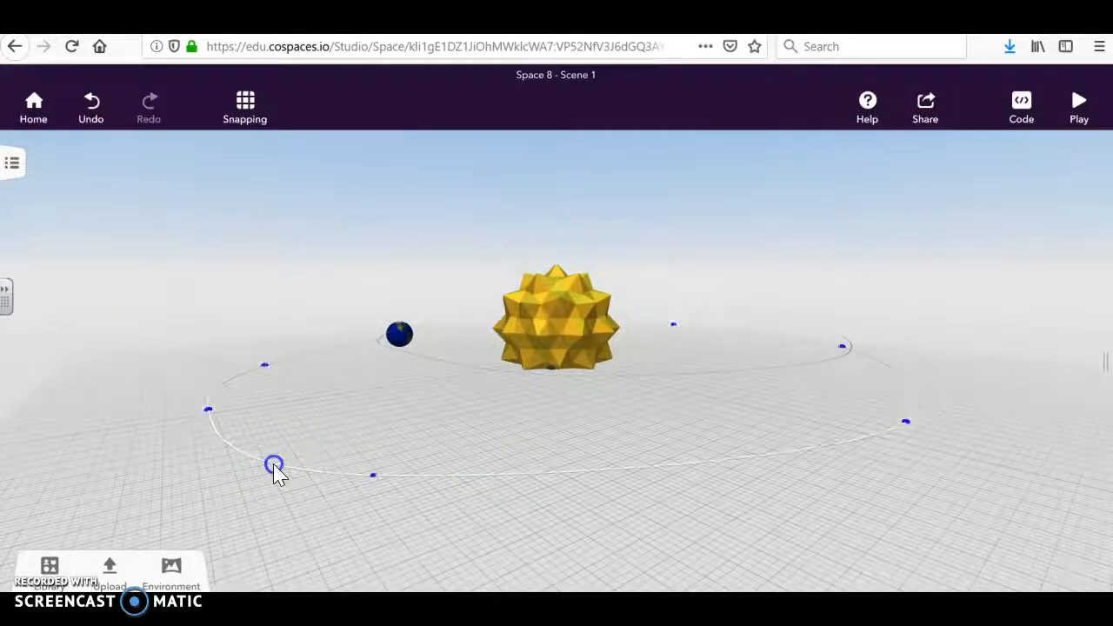
{"action": "left_click", "coordinate": [273, 464]}
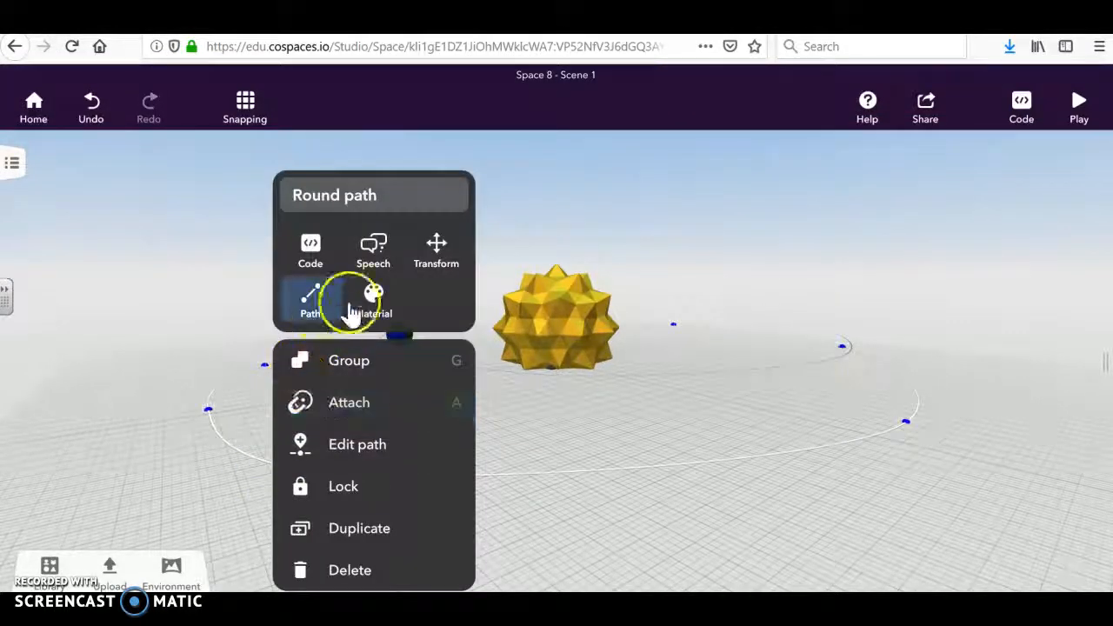
{"action": "left_click", "coordinate": [434, 252]}
{"action": "left_click", "coordinate": [615, 366]}
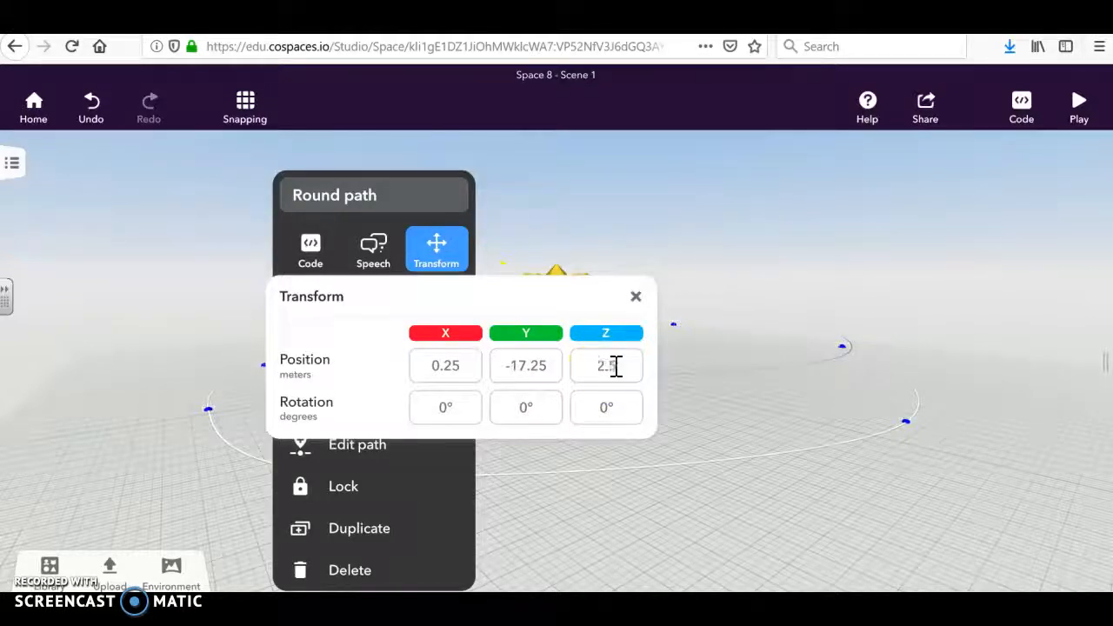
{"action": "left_click", "coordinate": [913, 462]}
{"action": "left_click_drag", "start_coordinate": [559, 499], "coordinate": [789, 529]}
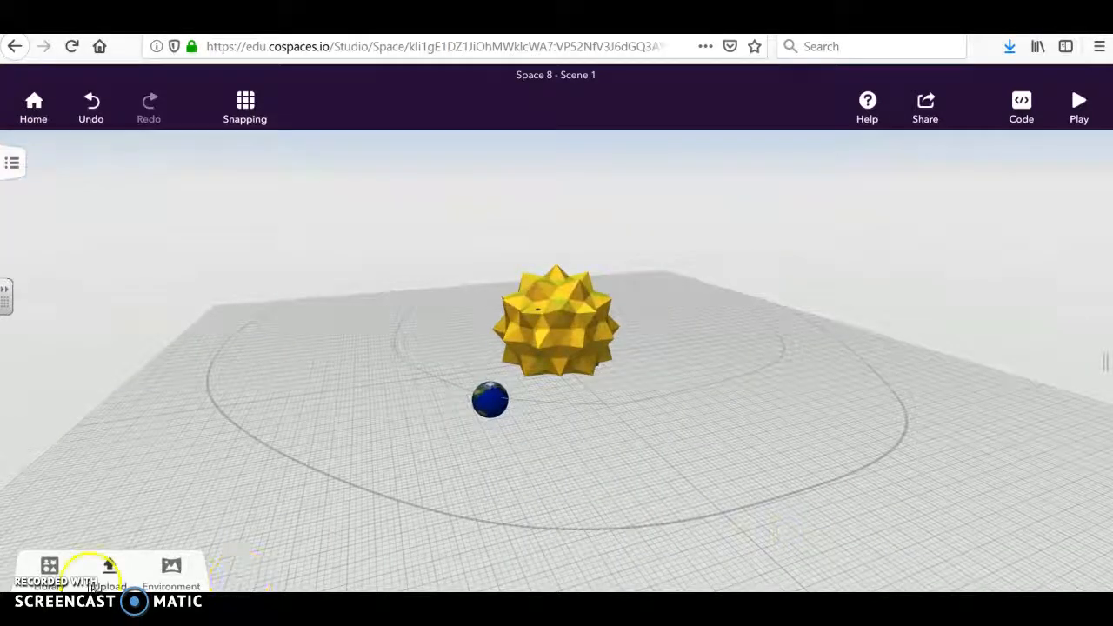
Search the online 3D models for saturn and place the ringed planet near the right side of the outer path
{"action": "left_click", "coordinate": [113, 570]}
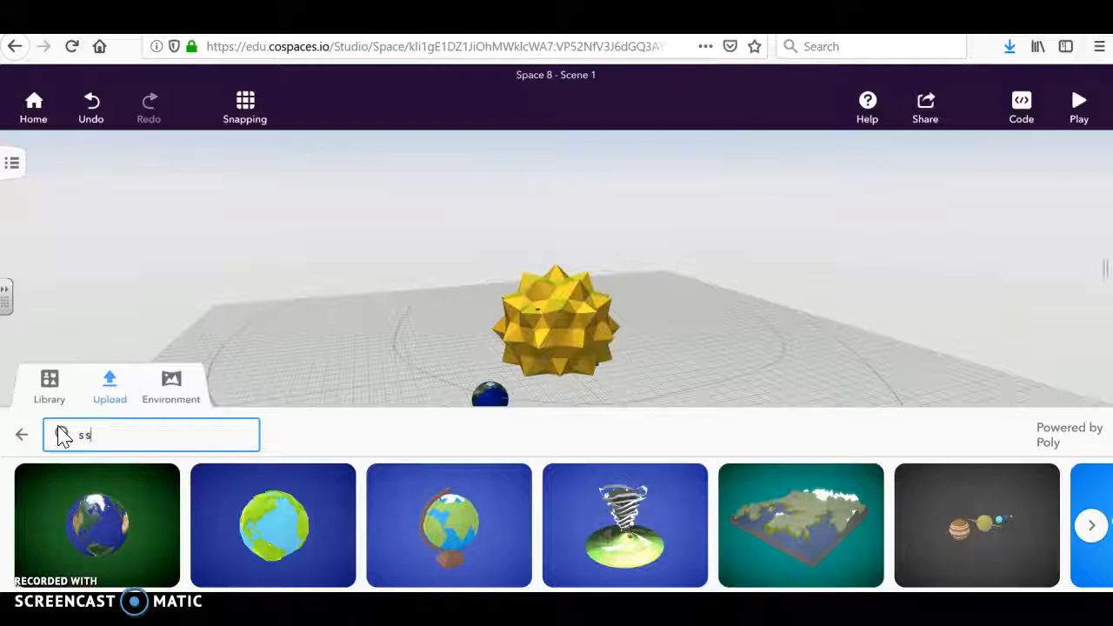
{"action": "key", "text": "Return"}
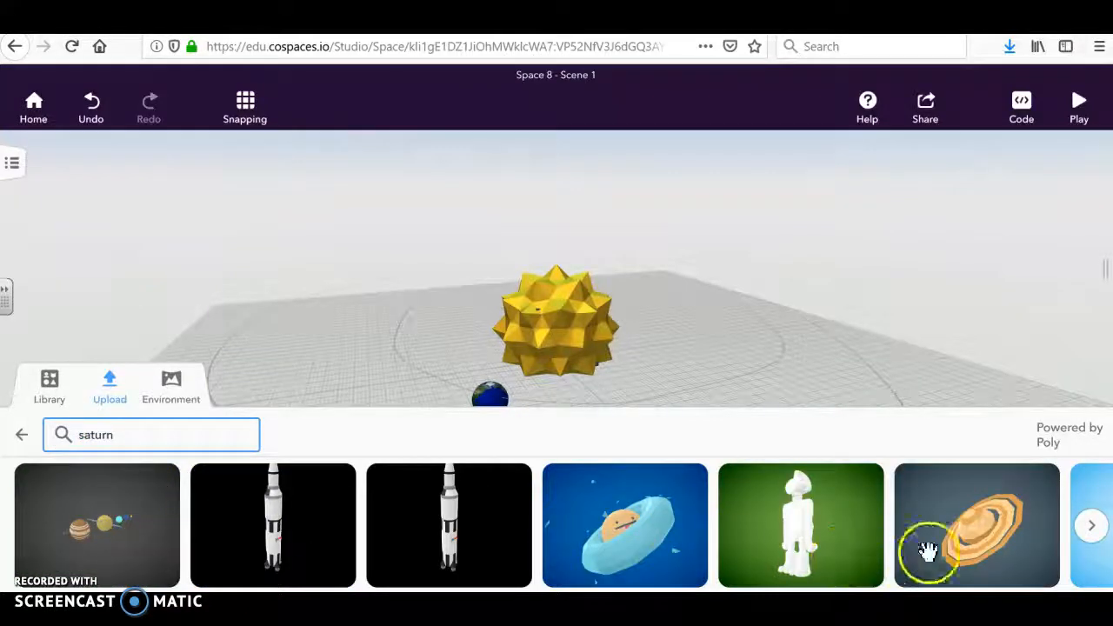
{"action": "left_click_drag", "start_coordinate": [971, 541], "coordinate": [895, 449]}
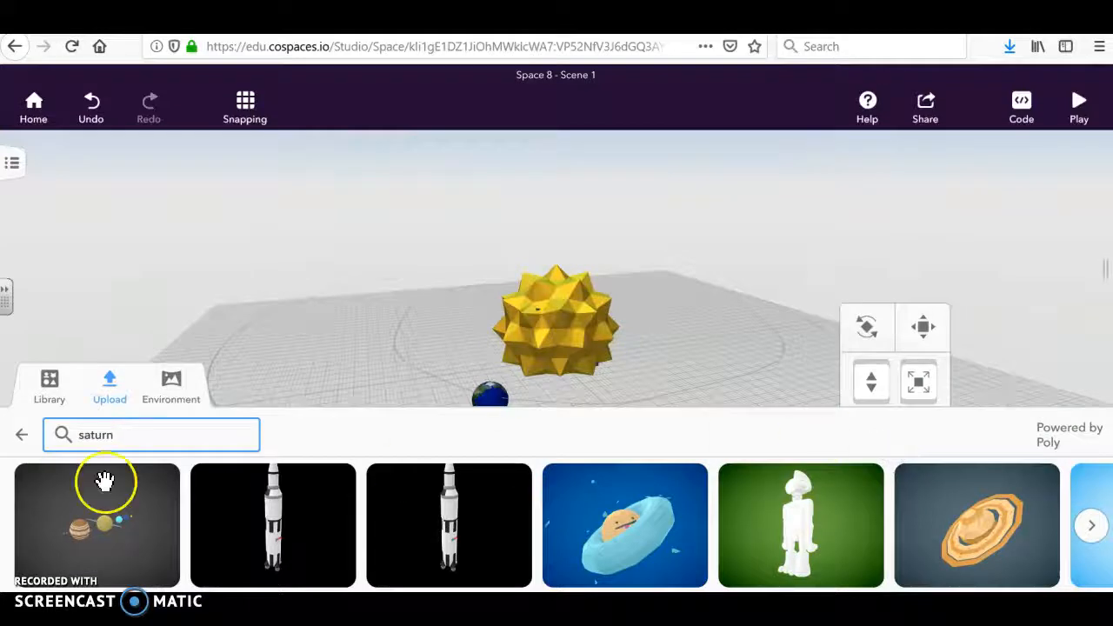
{"action": "left_click", "coordinate": [110, 396]}
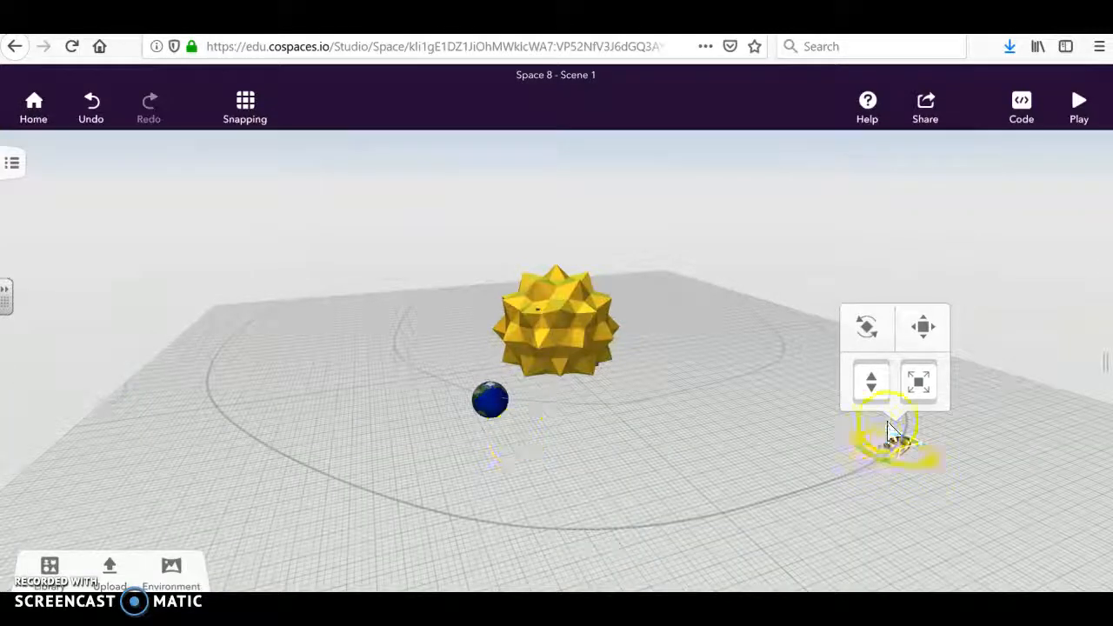
Raise Saturn off the ground and align it with the outer path, checking its position from several angles
{"action": "left_click_drag", "start_coordinate": [874, 383], "coordinate": [880, 341]}
{"action": "left_click_drag", "start_coordinate": [981, 485], "coordinate": [787, 469]}
{"action": "left_click_drag", "start_coordinate": [539, 420], "coordinate": [556, 411]}
{"action": "left_click_drag", "start_coordinate": [620, 559], "coordinate": [735, 527]}
{"action": "left_click_drag", "start_coordinate": [834, 385], "coordinate": [821, 385]}
{"action": "left_click_drag", "start_coordinate": [728, 472], "coordinate": [829, 507]}
Enable Saturn for use in CoBlocks
{"action": "left_click", "coordinate": [909, 422]}
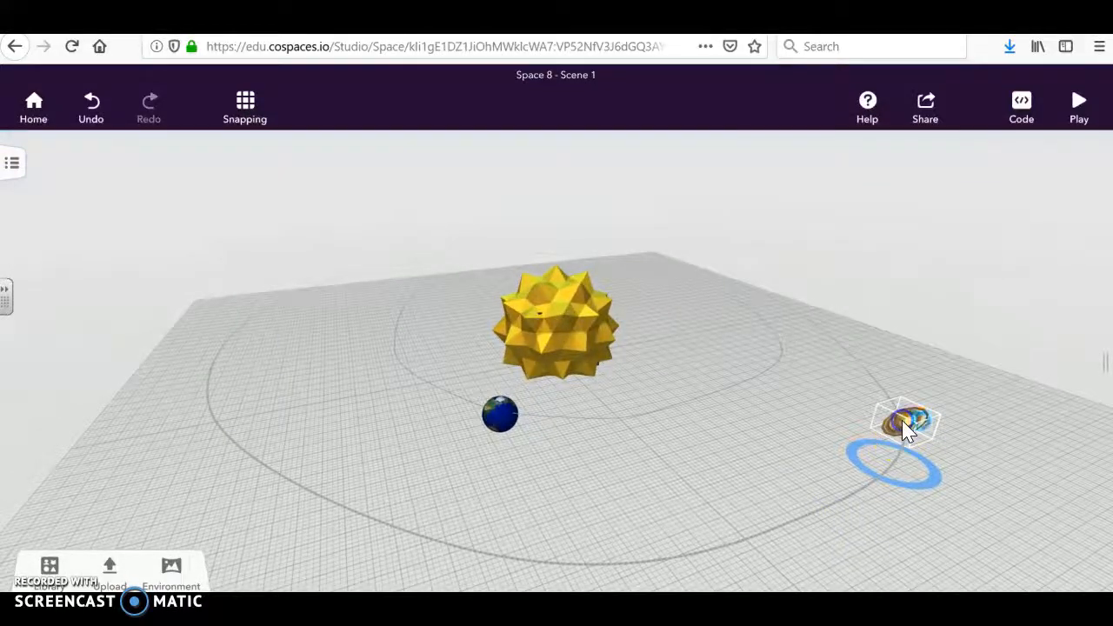
{"action": "left_click", "coordinate": [924, 300]}
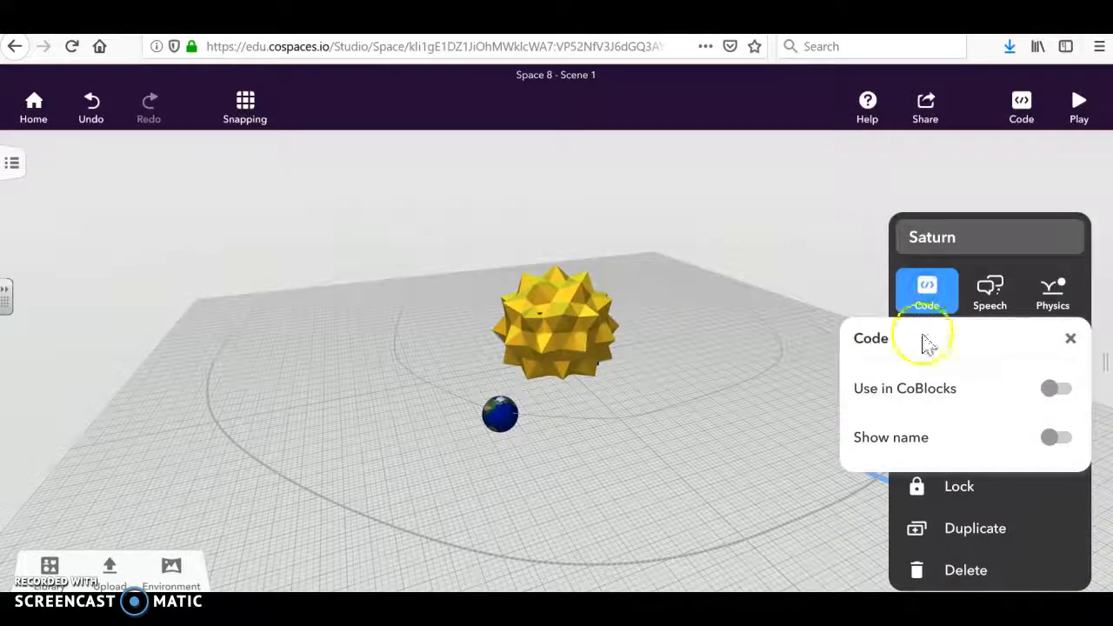
{"action": "left_click", "coordinate": [1054, 389]}
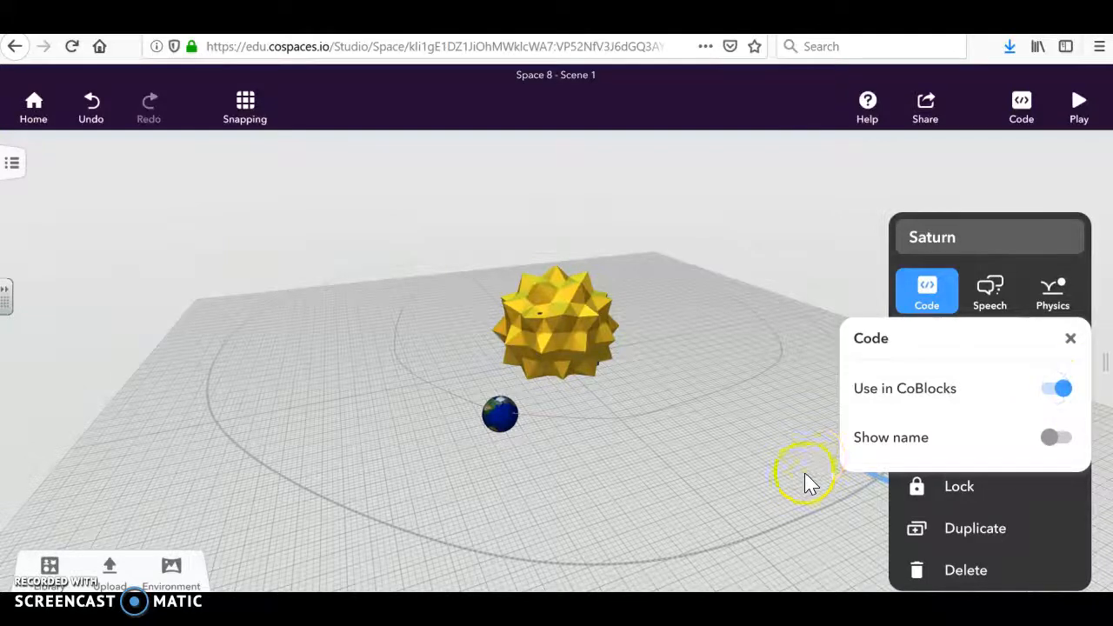
{"action": "left_click", "coordinate": [832, 500]}
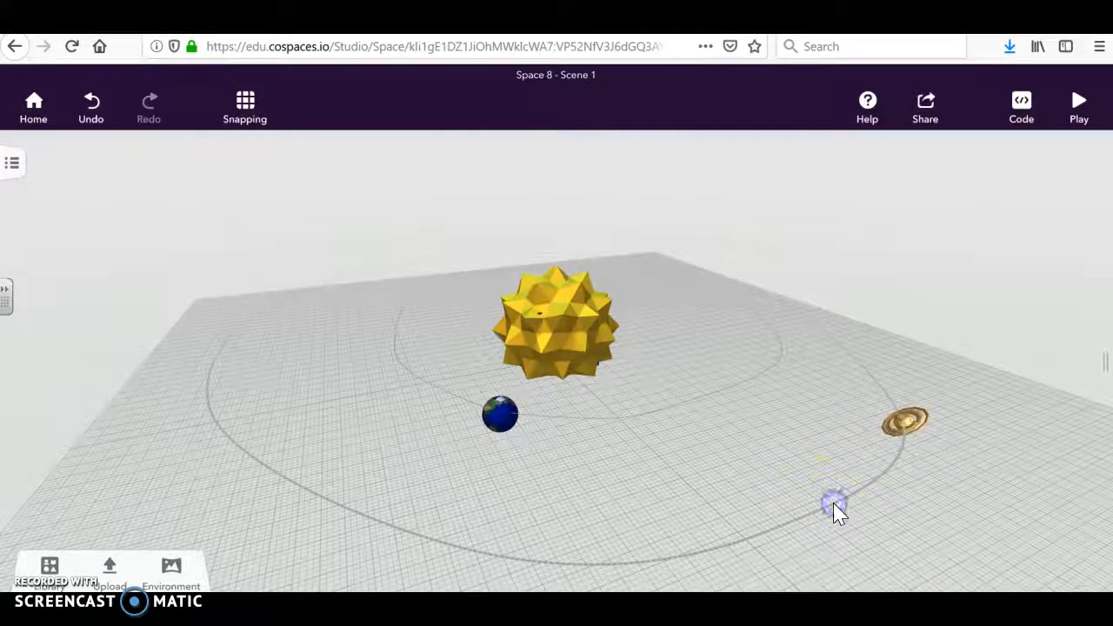
Rename the outer round path to Saturn Path and enable it for use in CoBlocks
{"action": "left_click", "coordinate": [851, 501]}
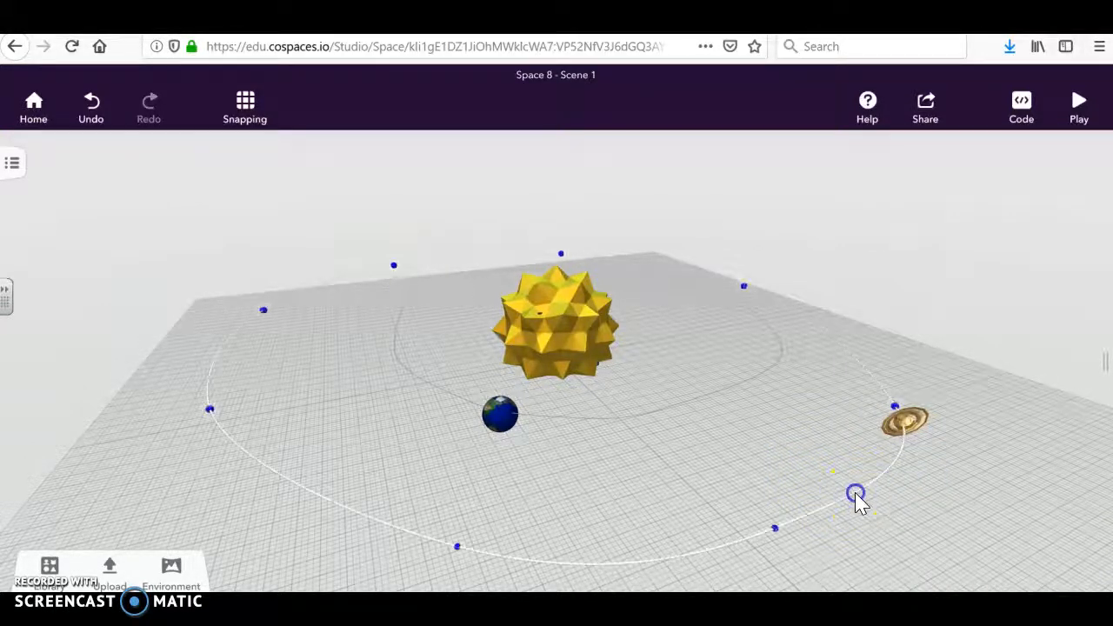
{"action": "left_click", "coordinate": [971, 196]}
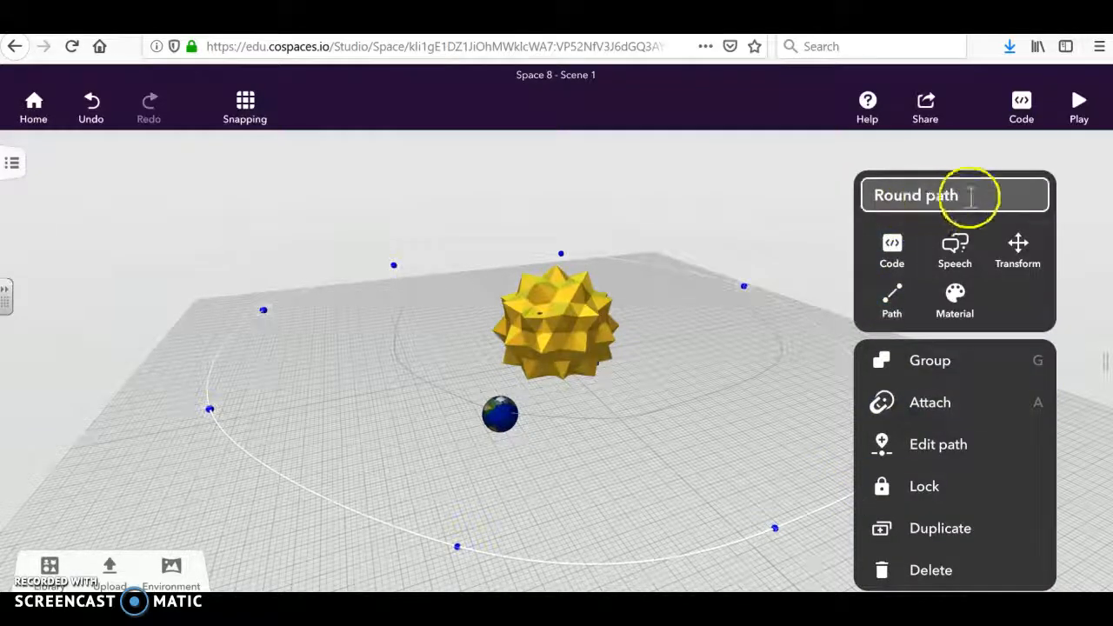
{"action": "triple_click", "coordinate": [924, 194]}
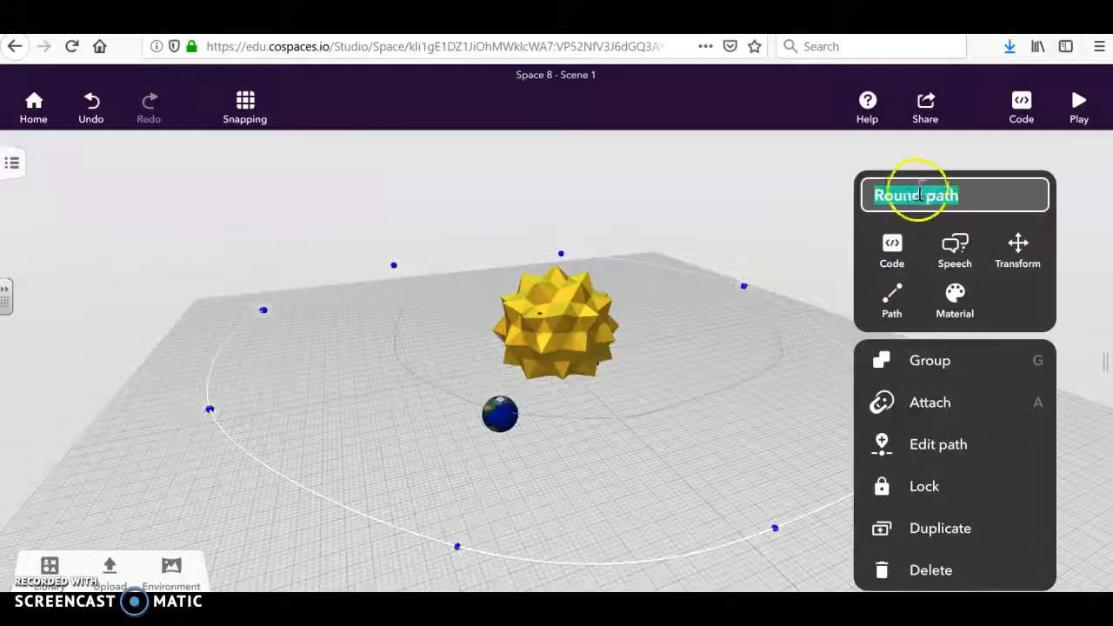
{"action": "type", "text": "5"}
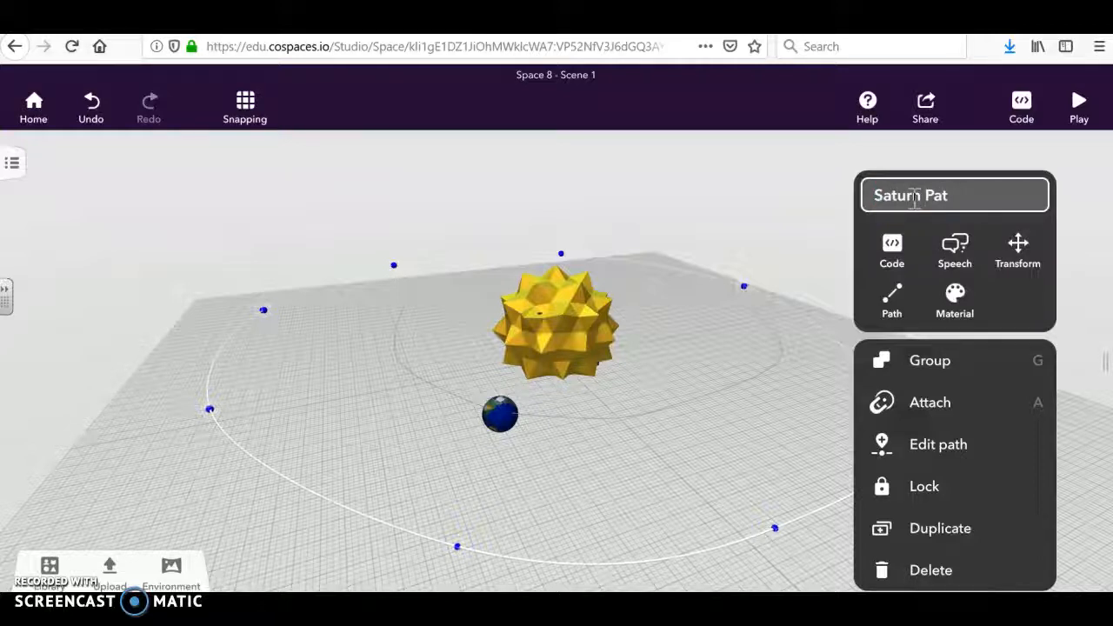
{"action": "left_click", "coordinate": [891, 298]}
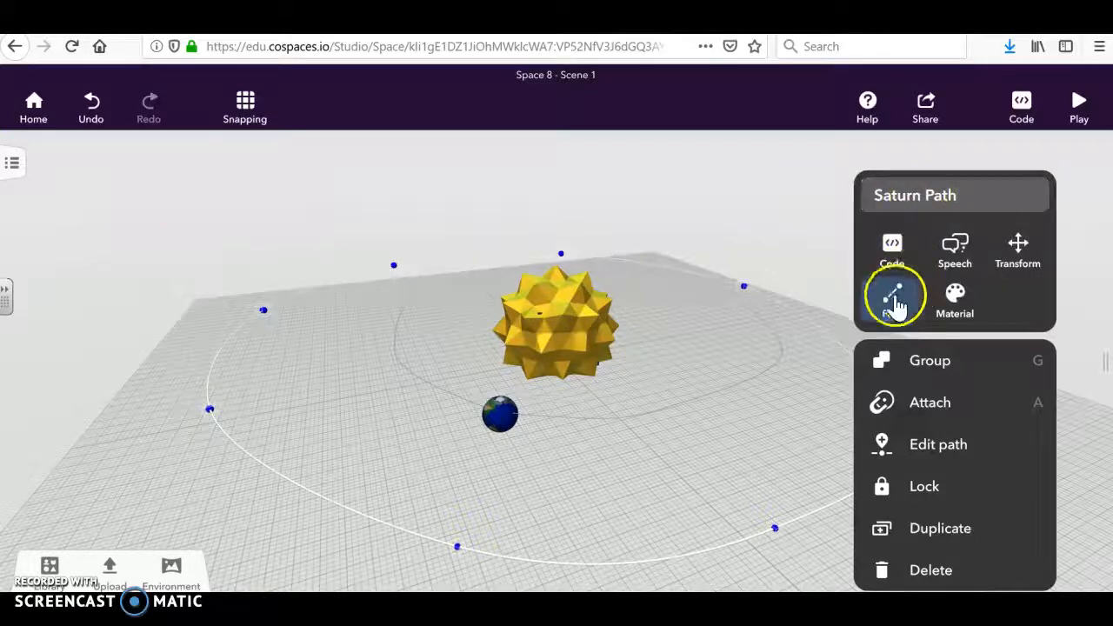
{"action": "left_click", "coordinate": [891, 249]}
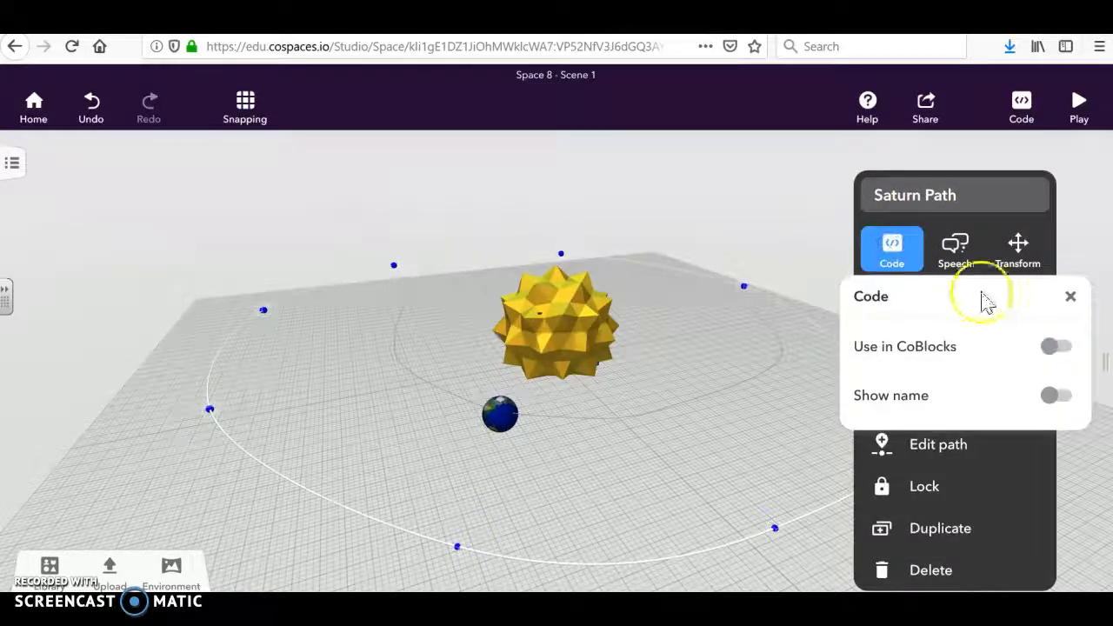
{"action": "left_click", "coordinate": [1057, 345]}
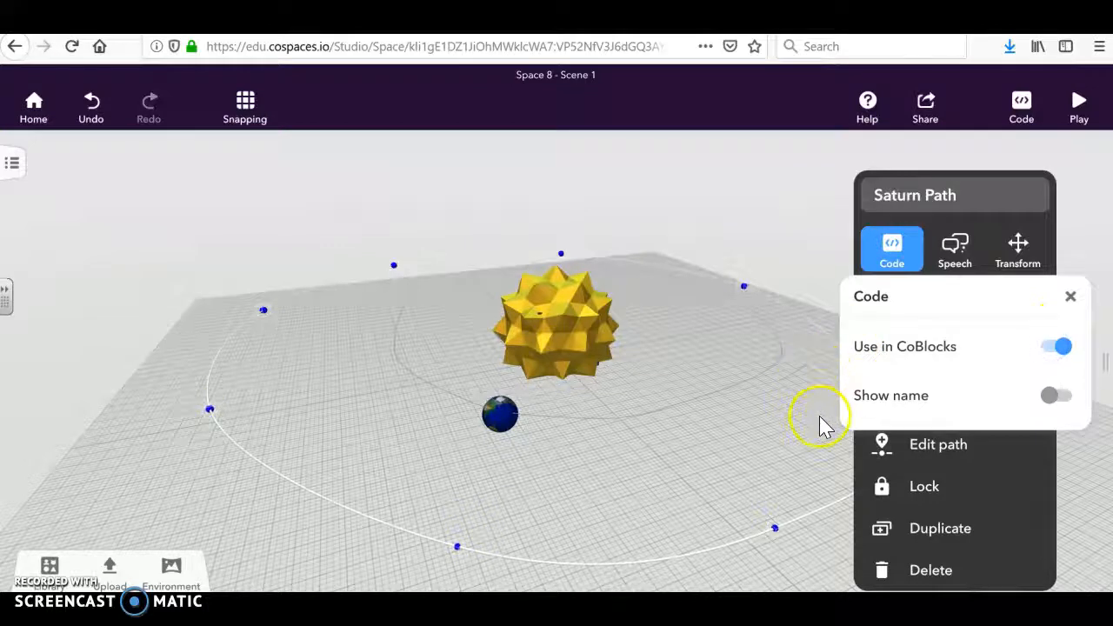
{"action": "left_click", "coordinate": [785, 443]}
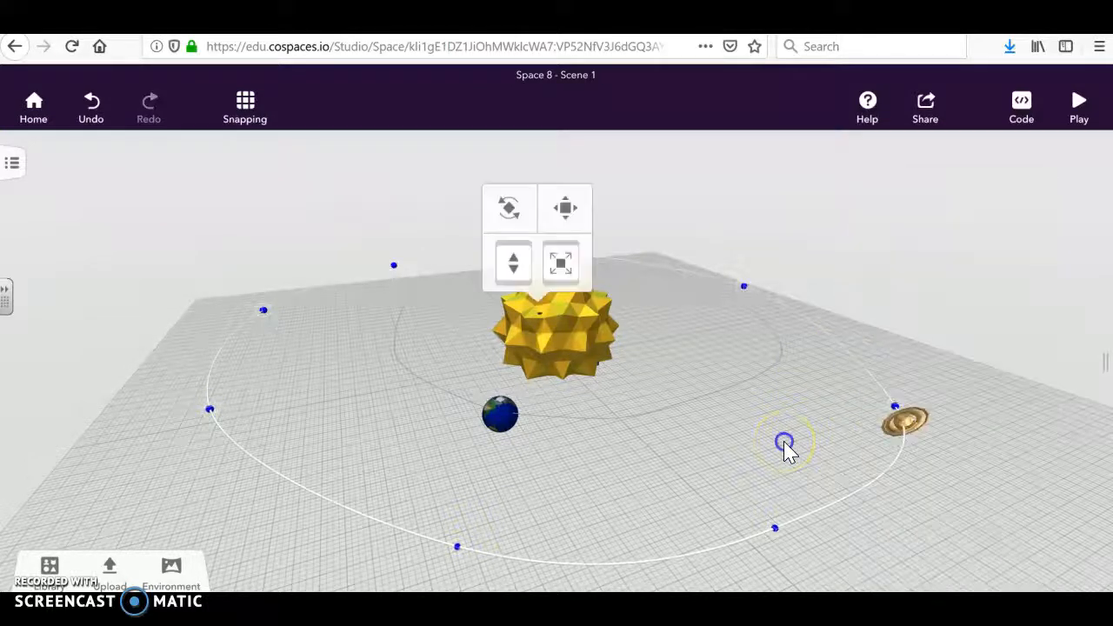
Add a move-on-path block below the forever loop in the scene's code, moving Saturn on Saturn Path
{"action": "left_click", "coordinate": [1024, 102]}
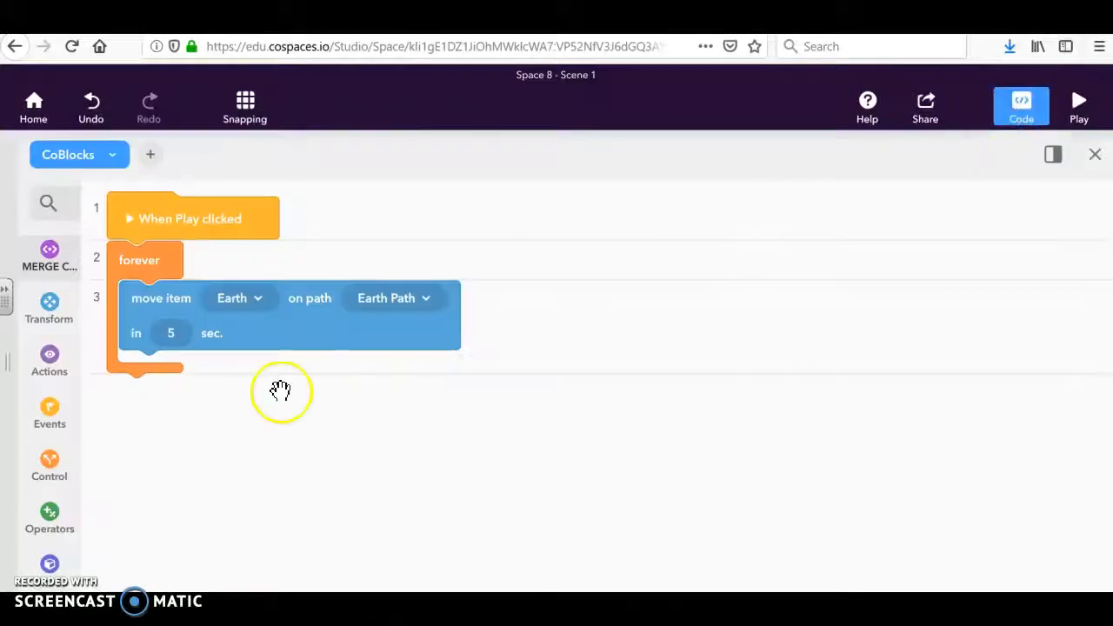
{"action": "left_click", "coordinate": [49, 320]}
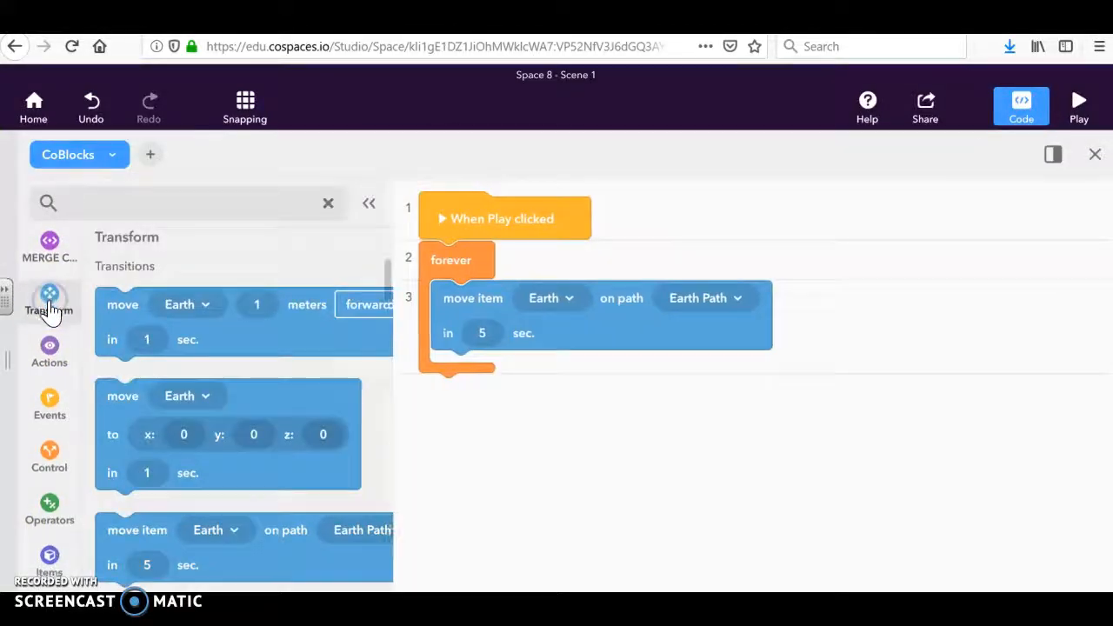
{"action": "left_click_drag", "start_coordinate": [161, 543], "coordinate": [481, 396]}
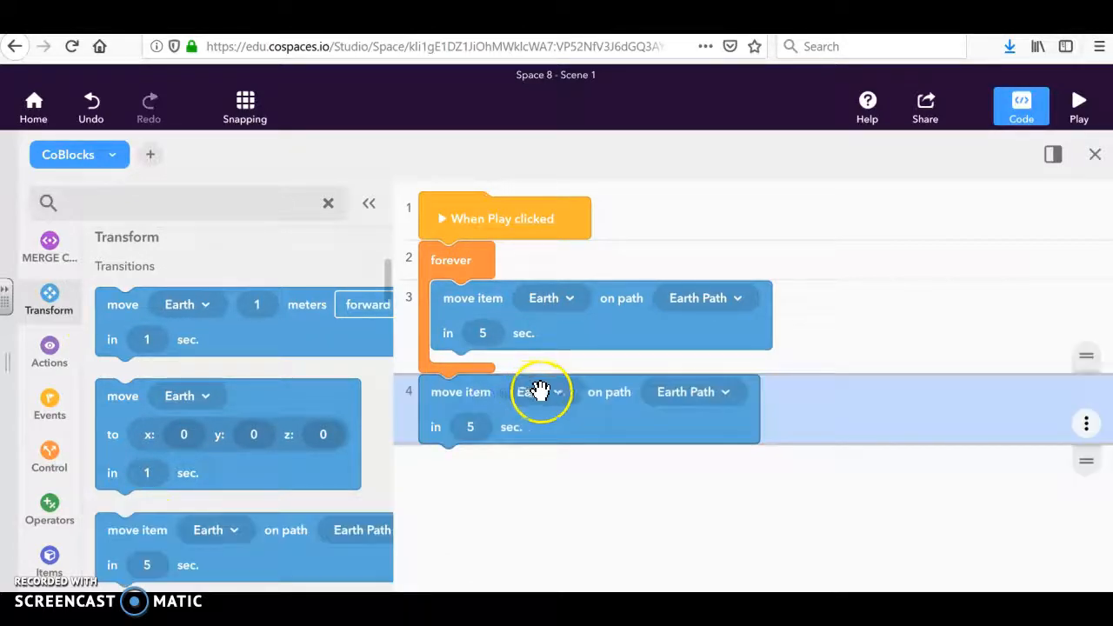
{"action": "left_click", "coordinate": [534, 391]}
{"action": "left_click", "coordinate": [576, 520]}
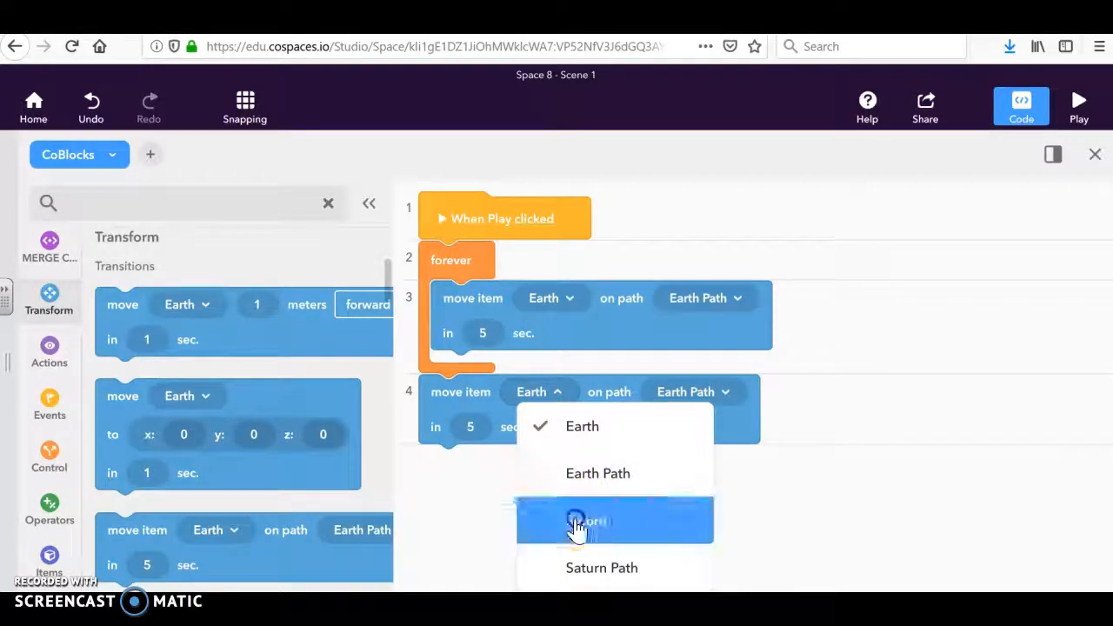
{"action": "left_click", "coordinate": [685, 396]}
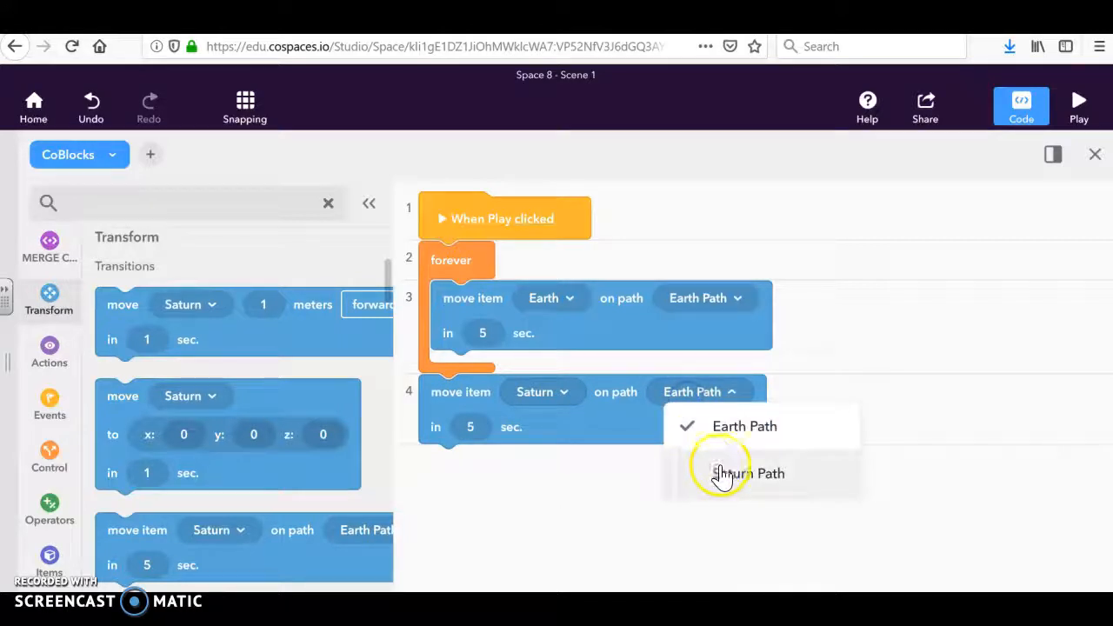
{"action": "left_click", "coordinate": [721, 470]}
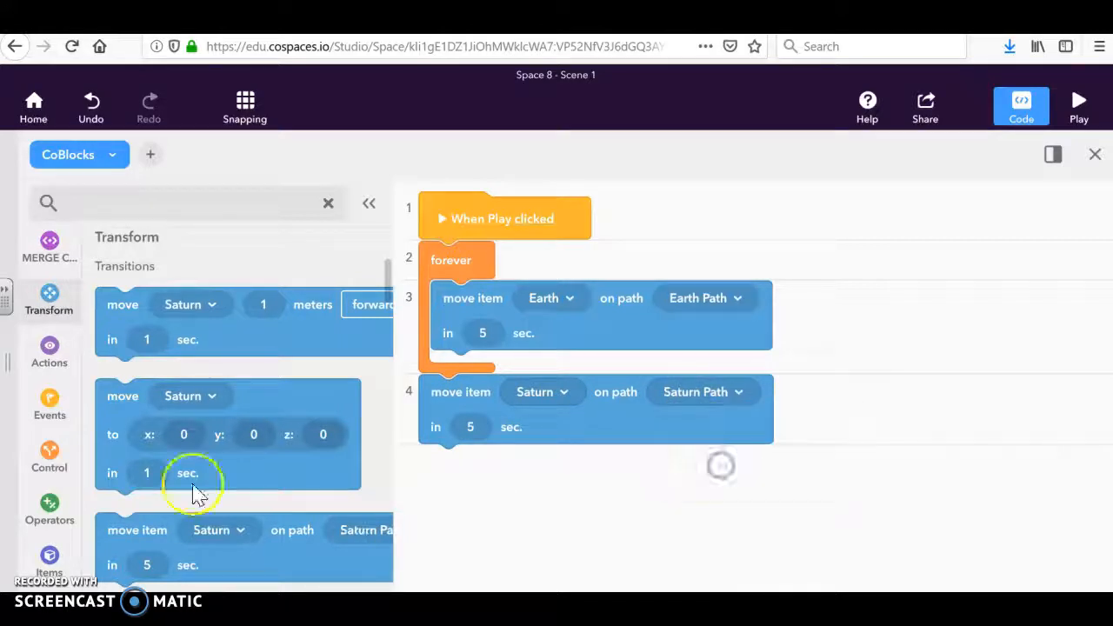
Wrap Saturn's move-on-path block in its own forever loop below Earth's loop, and play the scene to test the orbits
{"action": "left_click", "coordinate": [47, 464]}
{"action": "left_click_drag", "start_coordinate": [105, 322], "coordinate": [443, 400]}
{"action": "left_click_drag", "start_coordinate": [529, 484], "coordinate": [542, 467]}
{"action": "left_click", "coordinate": [493, 451]}
{"action": "left_click", "coordinate": [467, 467]}
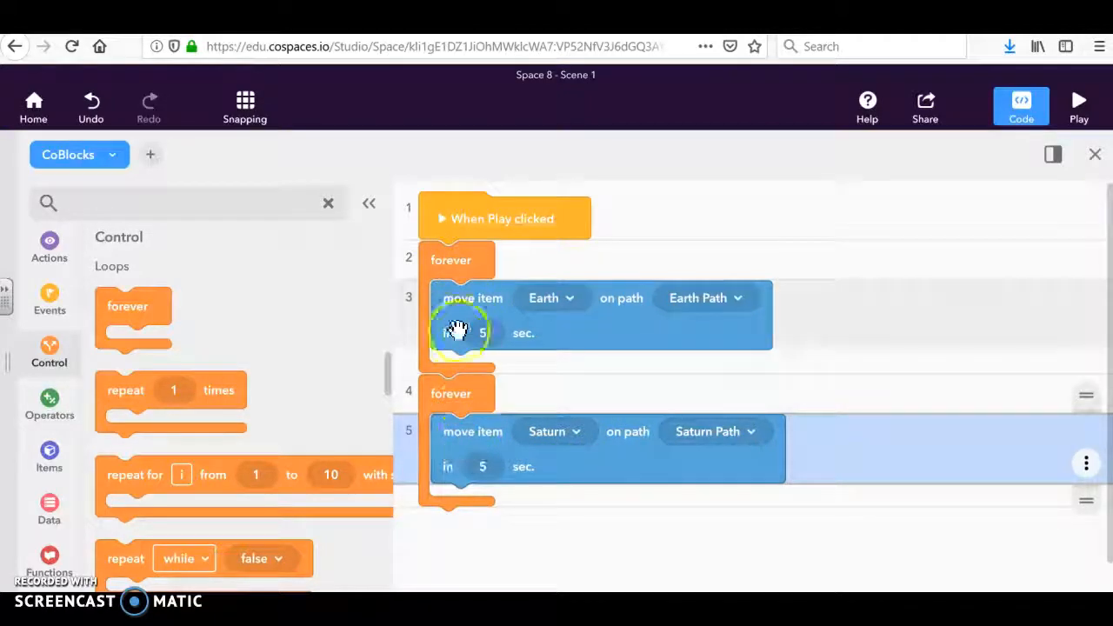
{"action": "left_click", "coordinate": [1079, 105]}
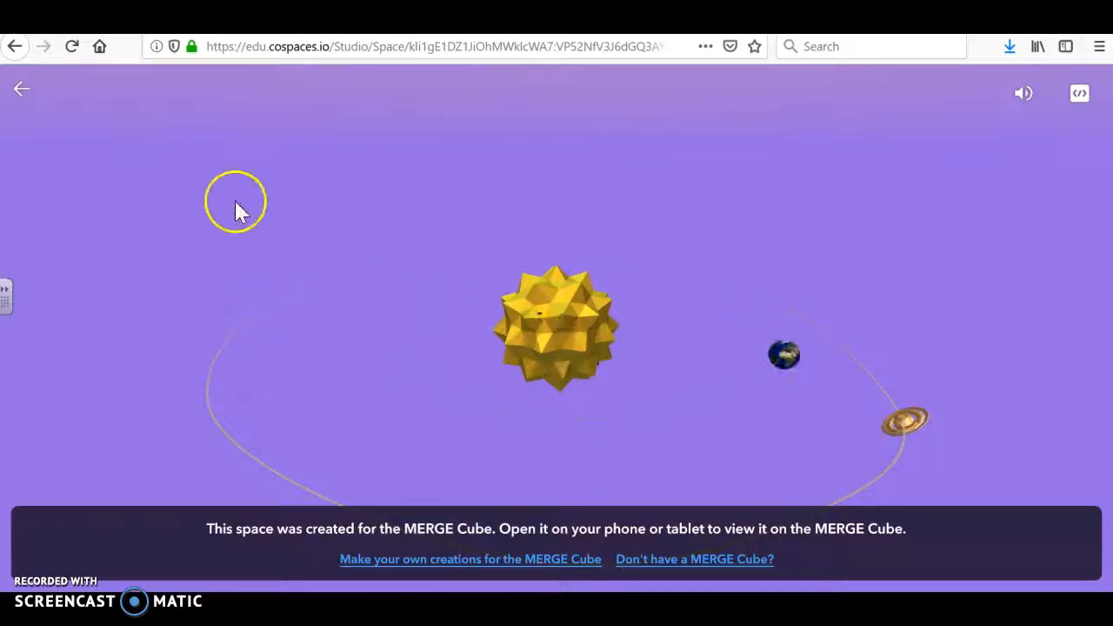
{"action": "left_click", "coordinate": [21, 91]}
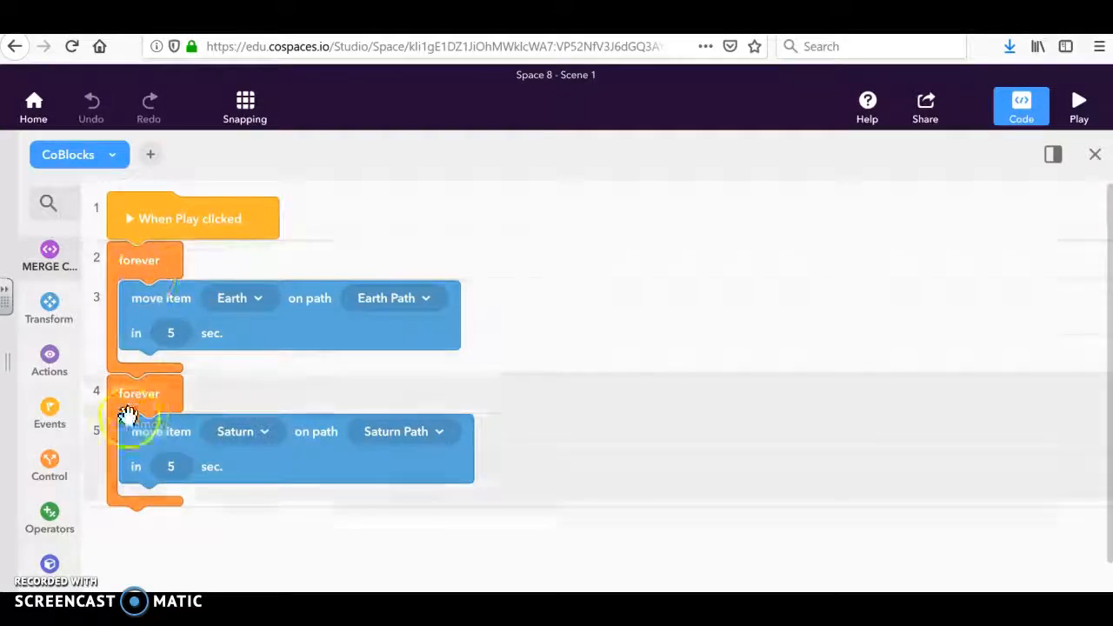
Add a run parallel block directly below the When Play clicked block, above both forever loops
{"action": "left_click", "coordinate": [46, 467]}
{"action": "scroll", "coordinate": [159, 427], "scroll_direction": "down", "scroll_amount": 6}
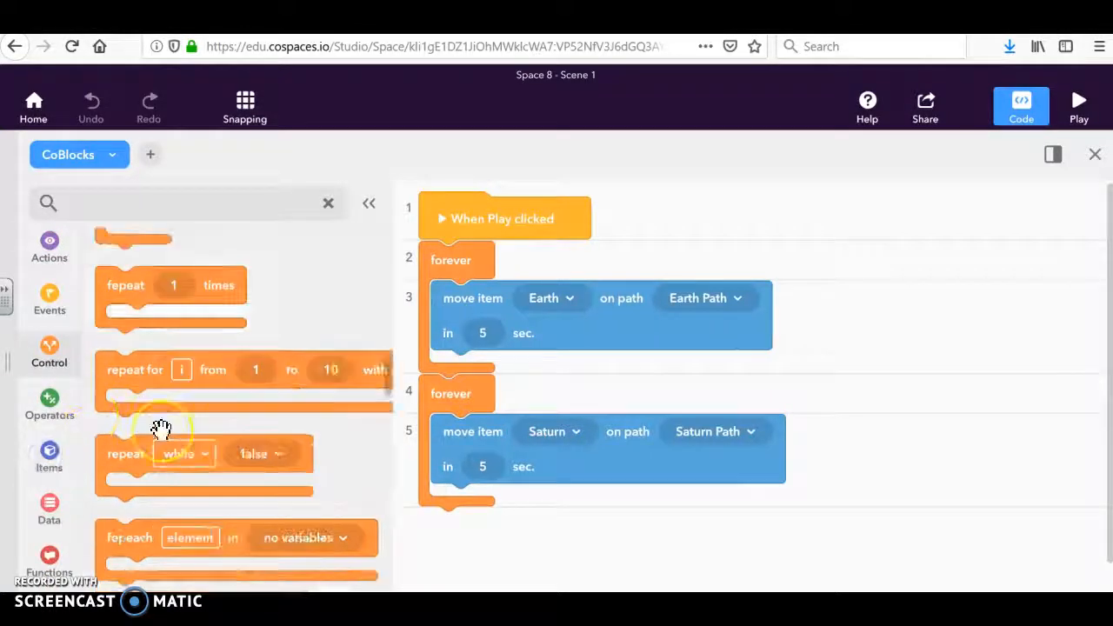
{"action": "scroll", "coordinate": [160, 429], "scroll_direction": "down", "scroll_amount": 4}
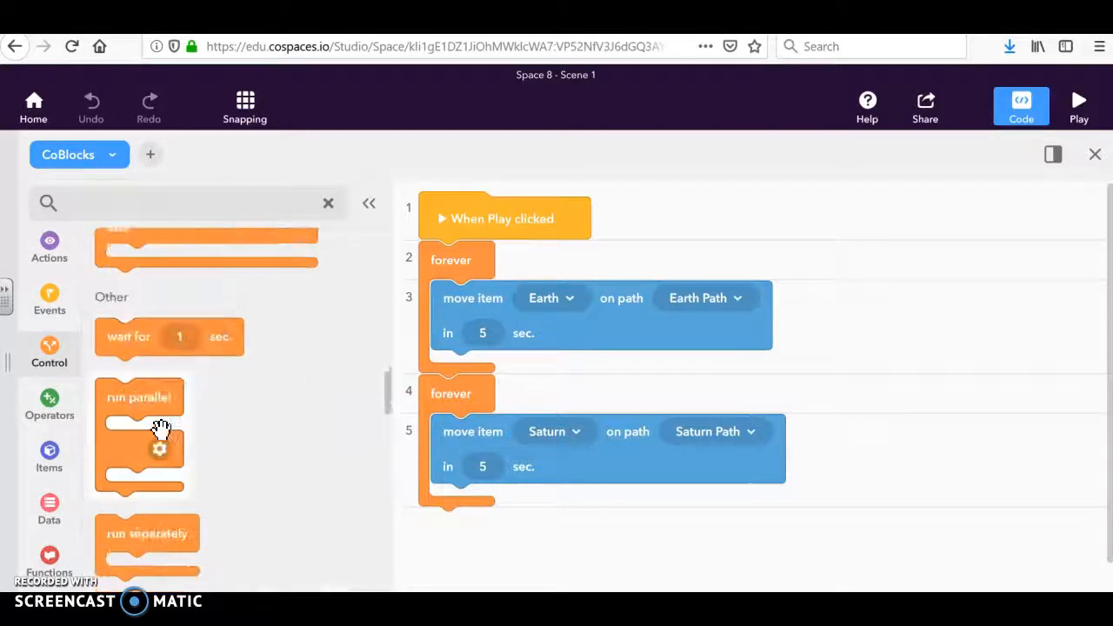
{"action": "left_click_drag", "start_coordinate": [104, 397], "coordinate": [417, 303]}
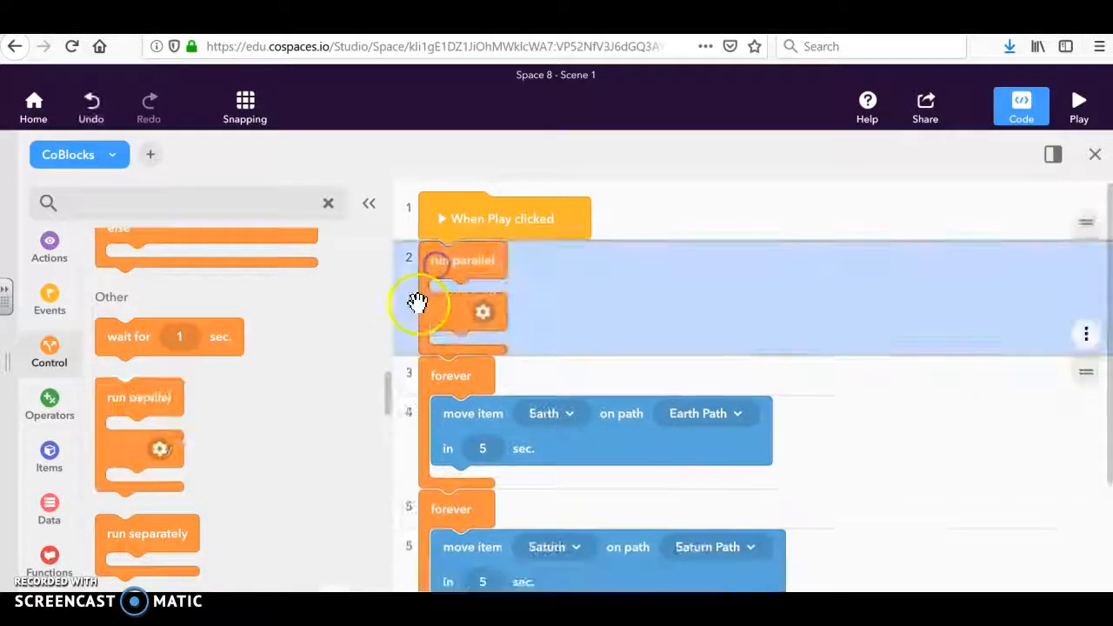
Place the Earth and Saturn forever loops in separate slots of the run parallel block and play the scene
{"action": "left_click_drag", "start_coordinate": [447, 373], "coordinate": [467, 340]}
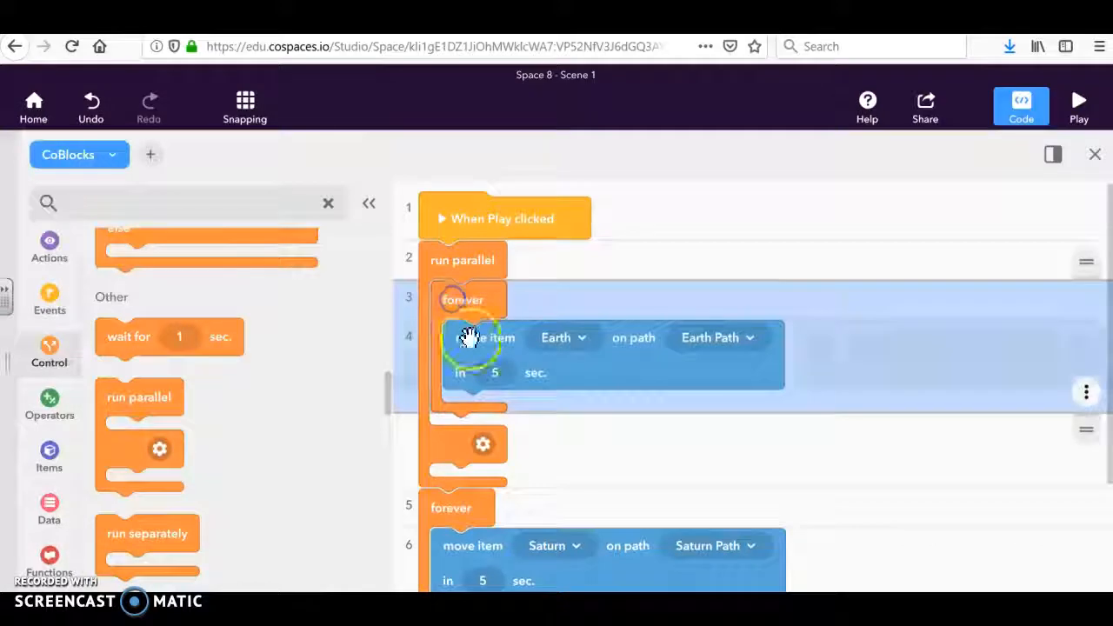
{"action": "left_click_drag", "start_coordinate": [459, 510], "coordinate": [462, 485]}
{"action": "left_click", "coordinate": [1078, 104]}
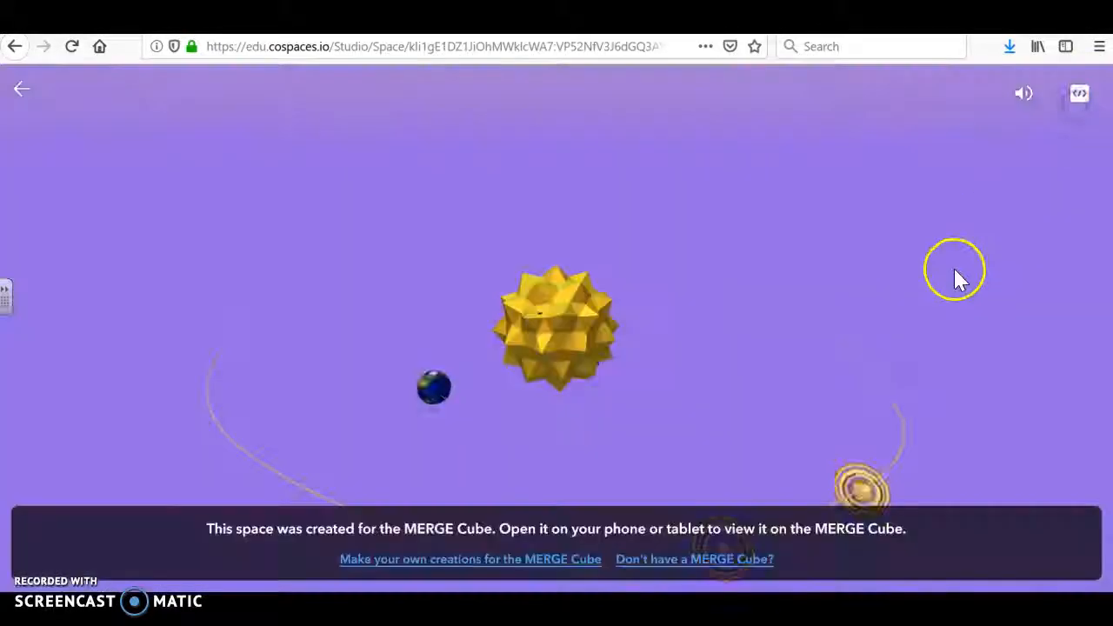